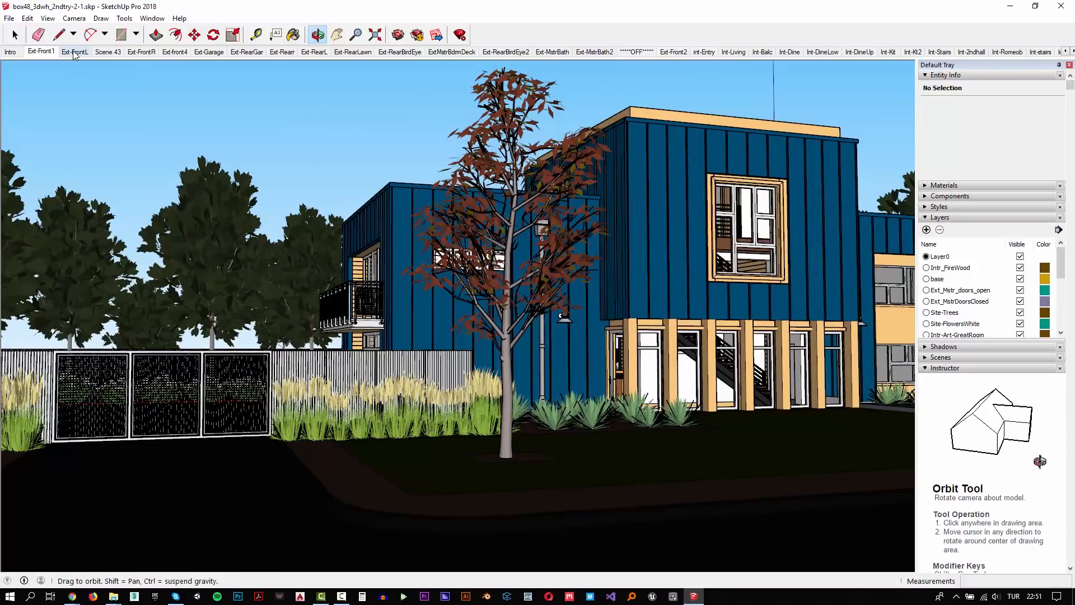
- Review the villa's saved exterior scenes of the front, garage and rear sides, from Ext-FrontL through Ext-RearL
{"action": "left_click", "coordinate": [75, 51]}
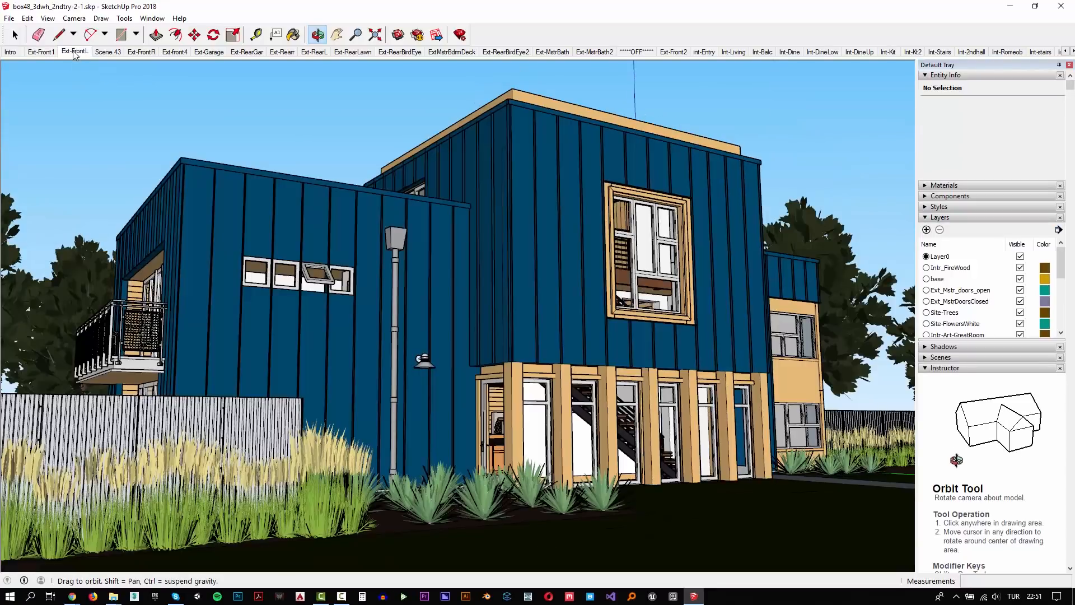
{"action": "left_click", "coordinate": [106, 52]}
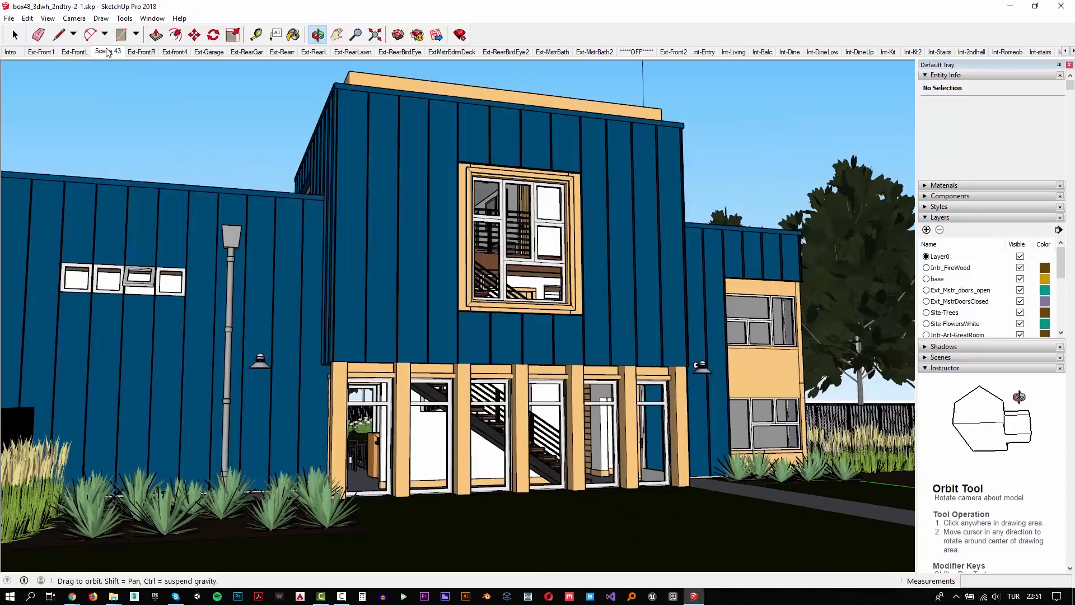
{"action": "left_click", "coordinate": [177, 52]}
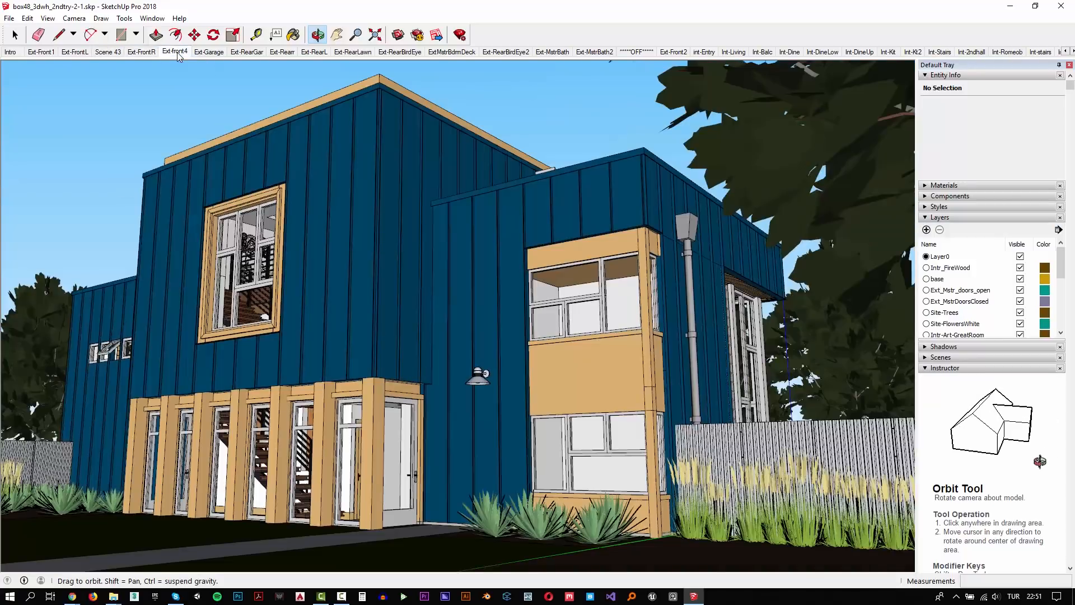
{"action": "left_click", "coordinate": [210, 51]}
{"action": "left_click", "coordinate": [245, 52]}
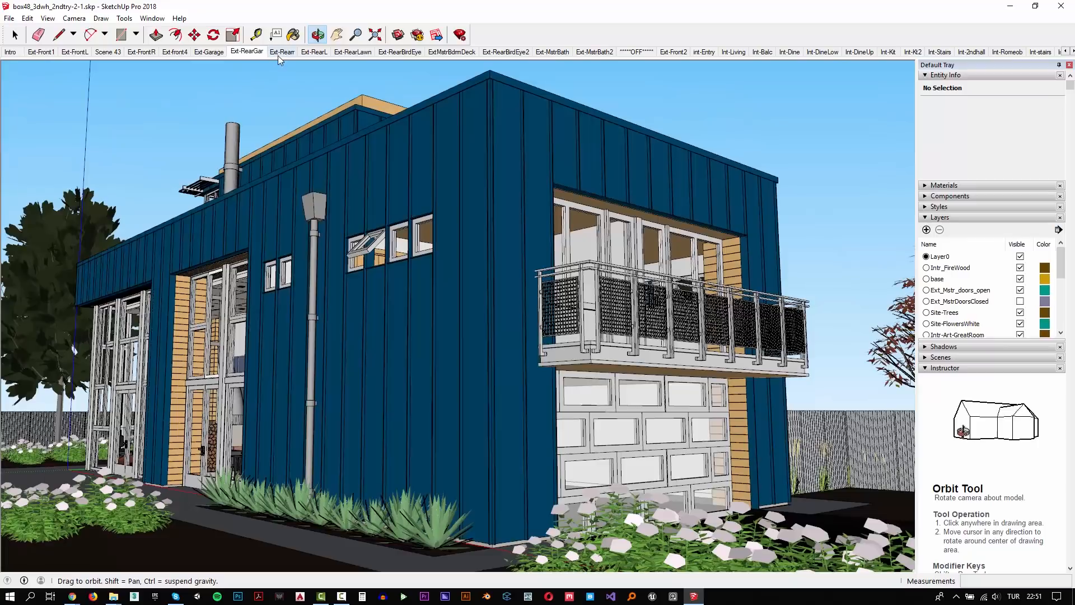
{"action": "left_click", "coordinate": [281, 53]}
{"action": "left_click", "coordinate": [316, 52]}
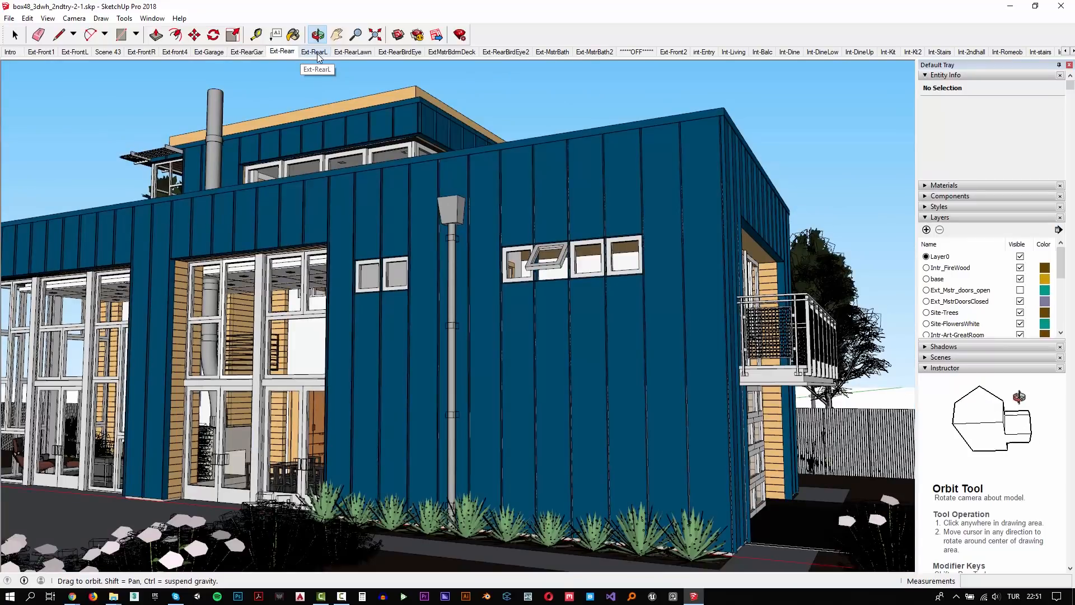
- Review the Ext-RearLawn, bird's-eye, master bedroom deck, master bath and Ext-Front2 scenes
{"action": "left_click", "coordinate": [351, 52]}
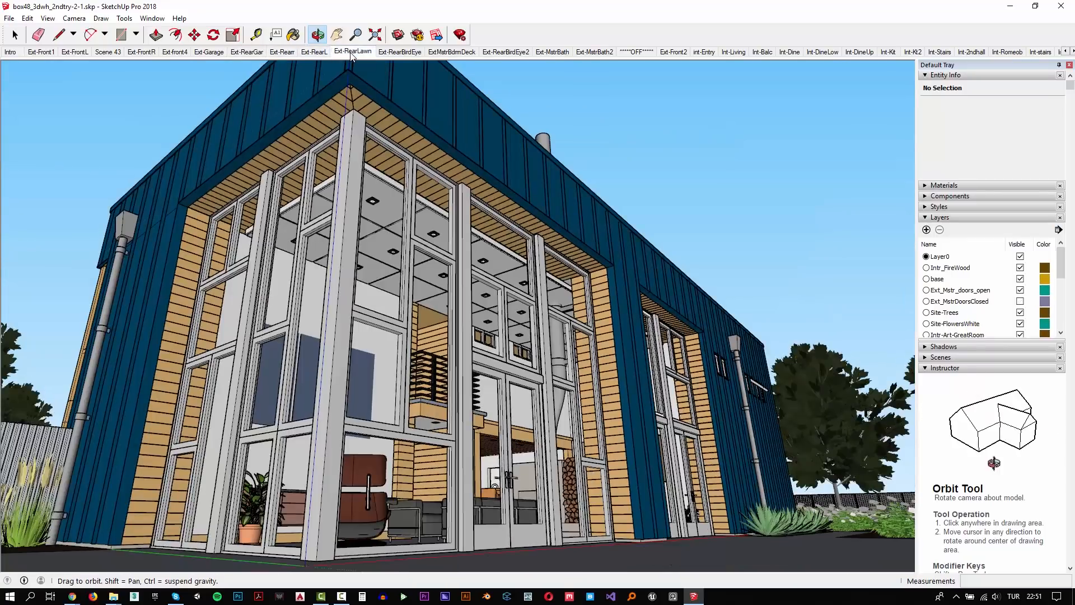
{"action": "left_click", "coordinate": [387, 53]}
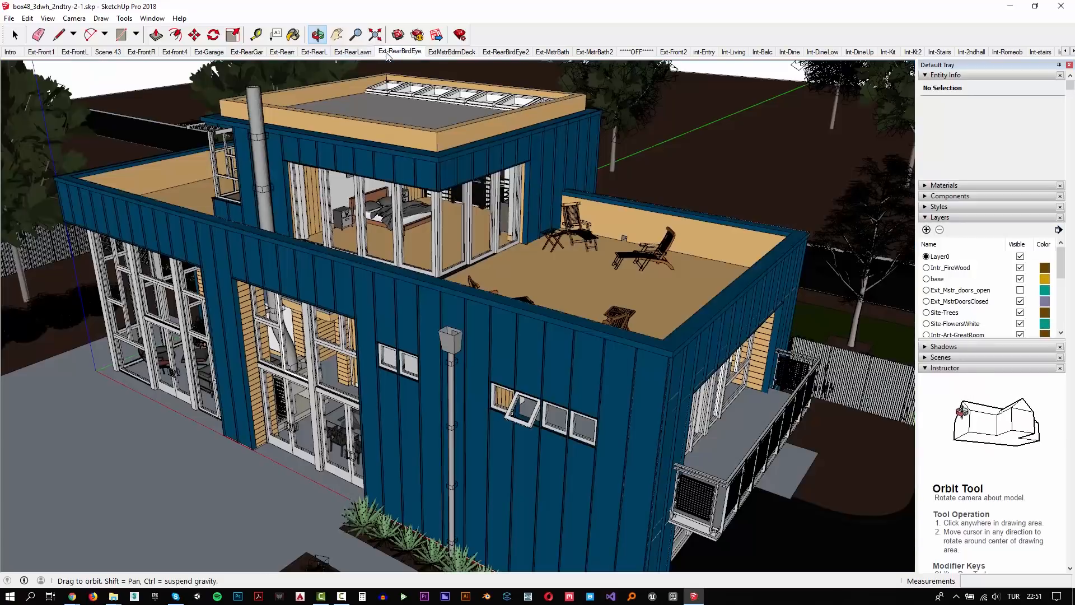
{"action": "left_click", "coordinate": [442, 53]}
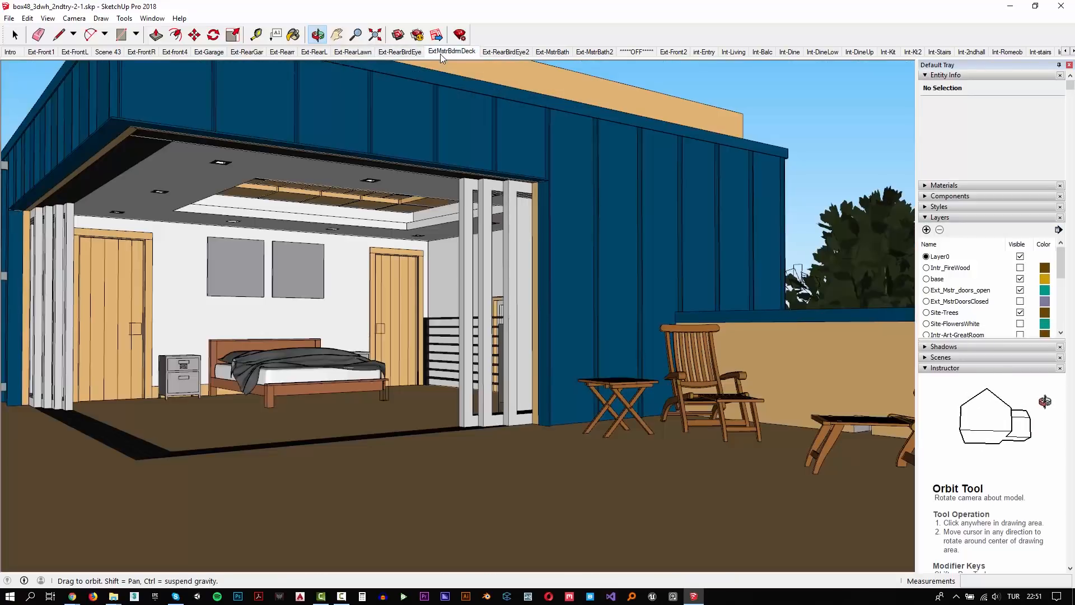
{"action": "left_click", "coordinate": [505, 52]}
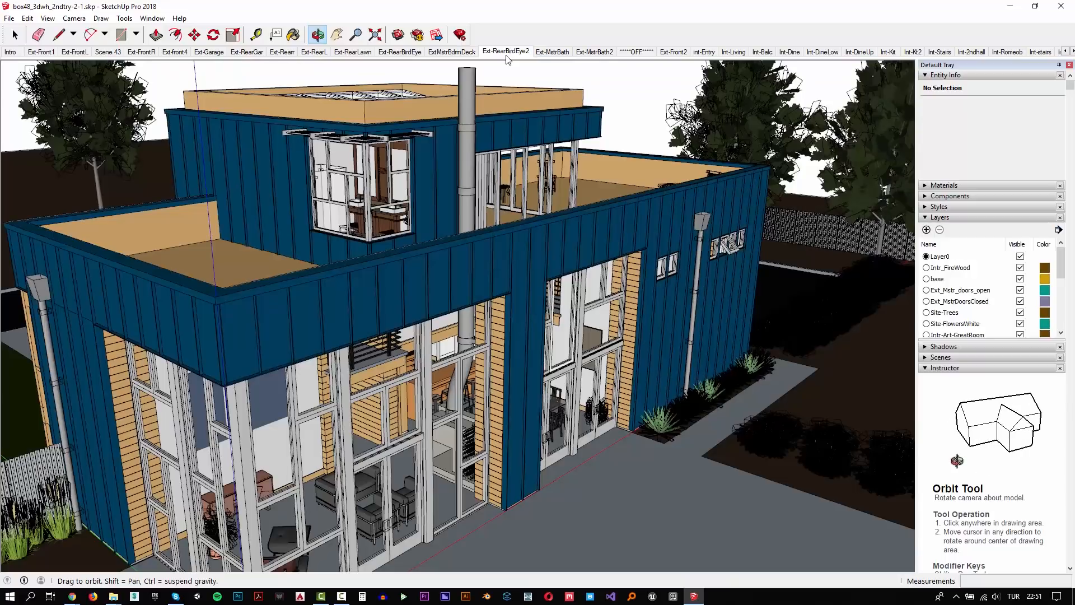
{"action": "left_click", "coordinate": [554, 53]}
{"action": "left_click", "coordinate": [592, 53]}
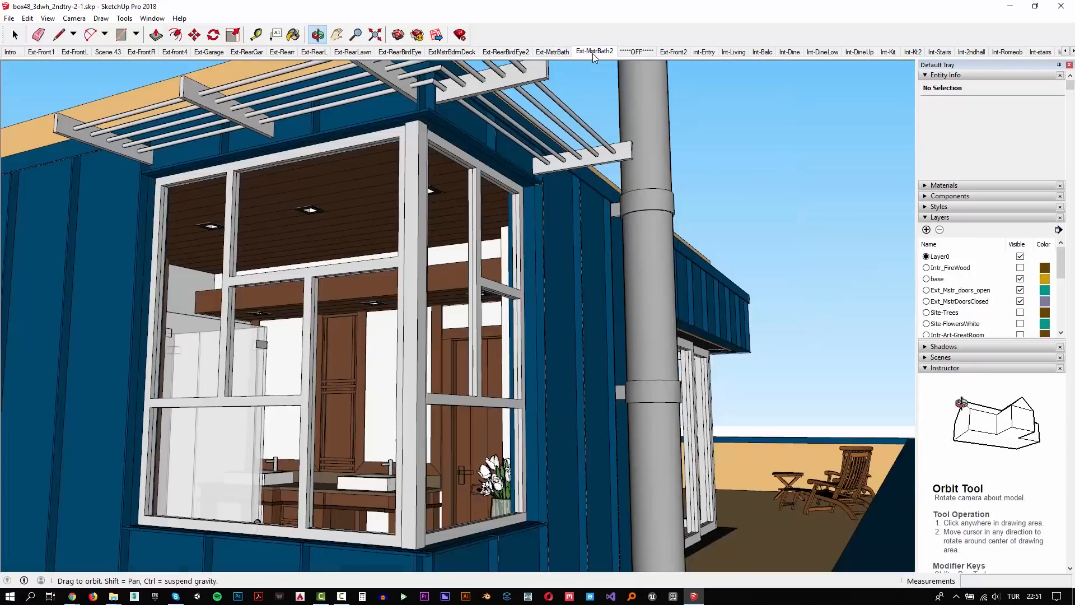
{"action": "left_click", "coordinate": [639, 51]}
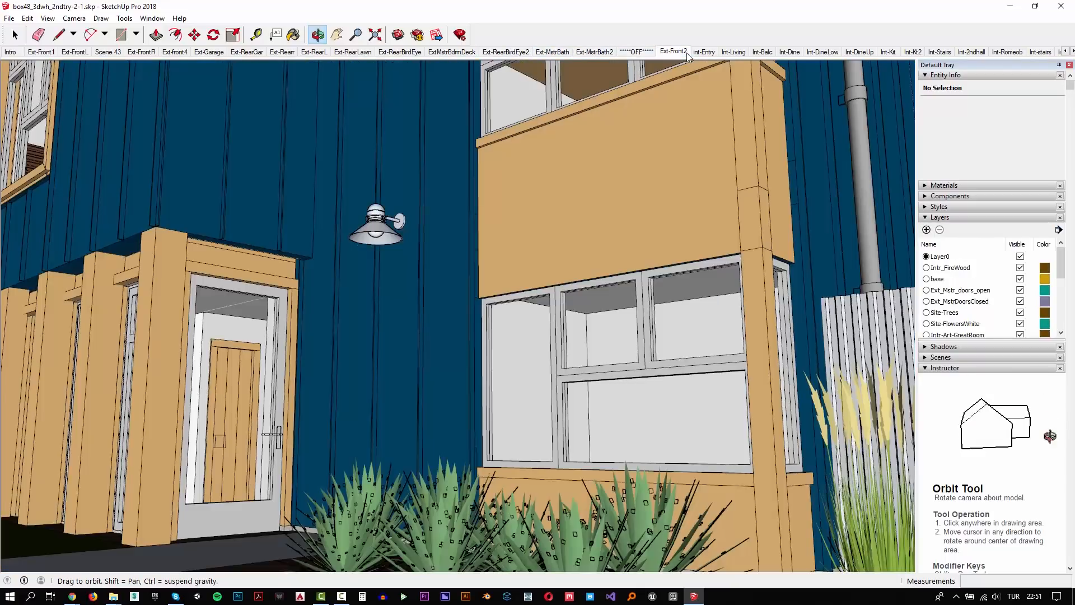
- Review the Int-Living, Int-Balc and Int-Dine scenes and examine the villa's glazed rear corner from outside
{"action": "left_click", "coordinate": [727, 55]}
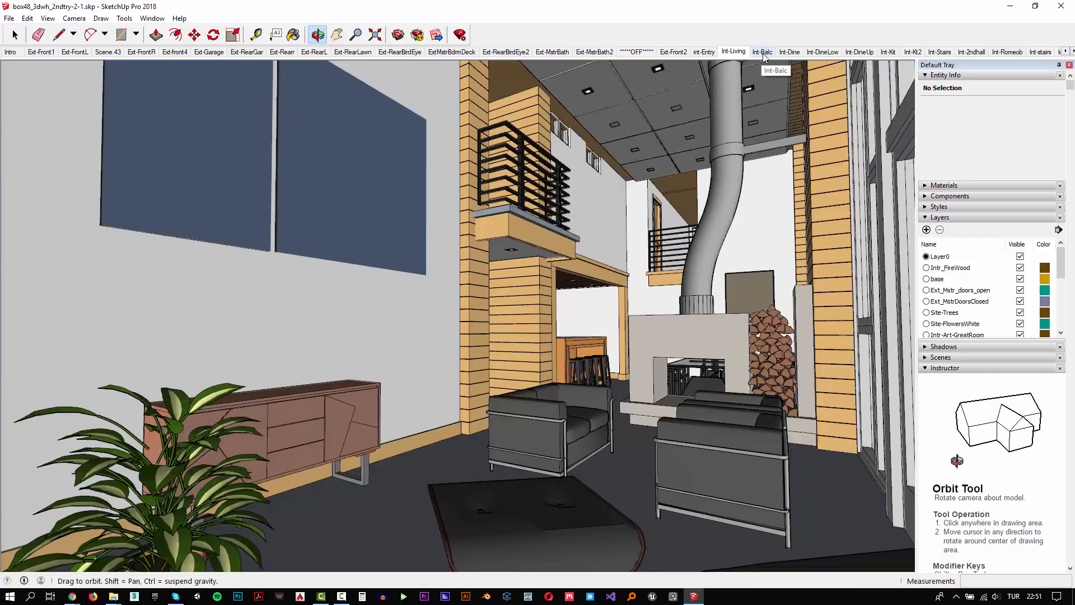
{"action": "left_click", "coordinate": [763, 52]}
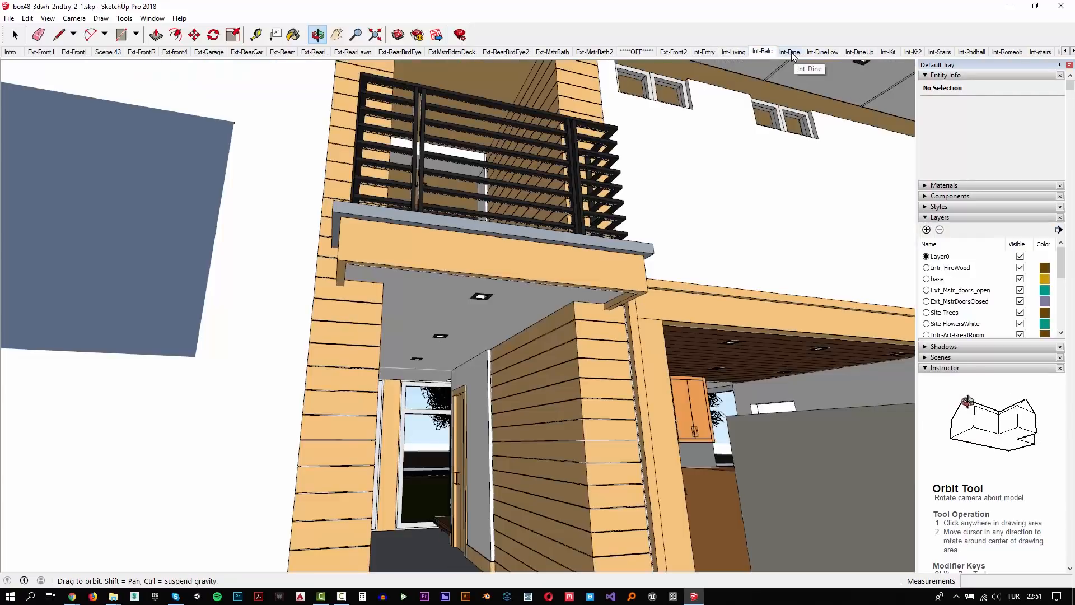
{"action": "left_click", "coordinate": [789, 52]}
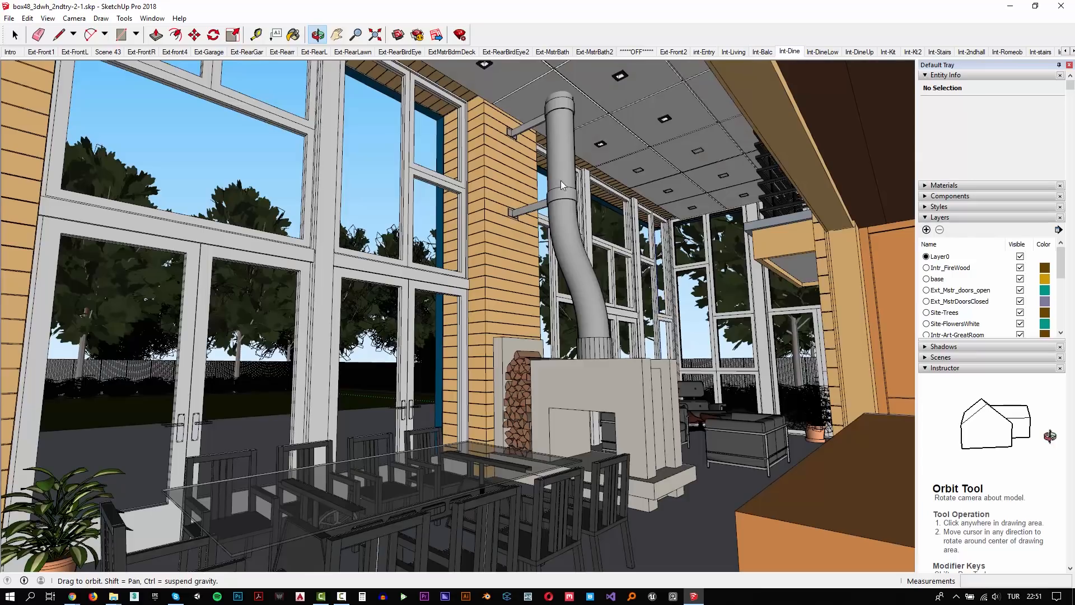
{"action": "left_click_drag", "start_coordinate": [510, 256], "coordinate": [744, 291]}
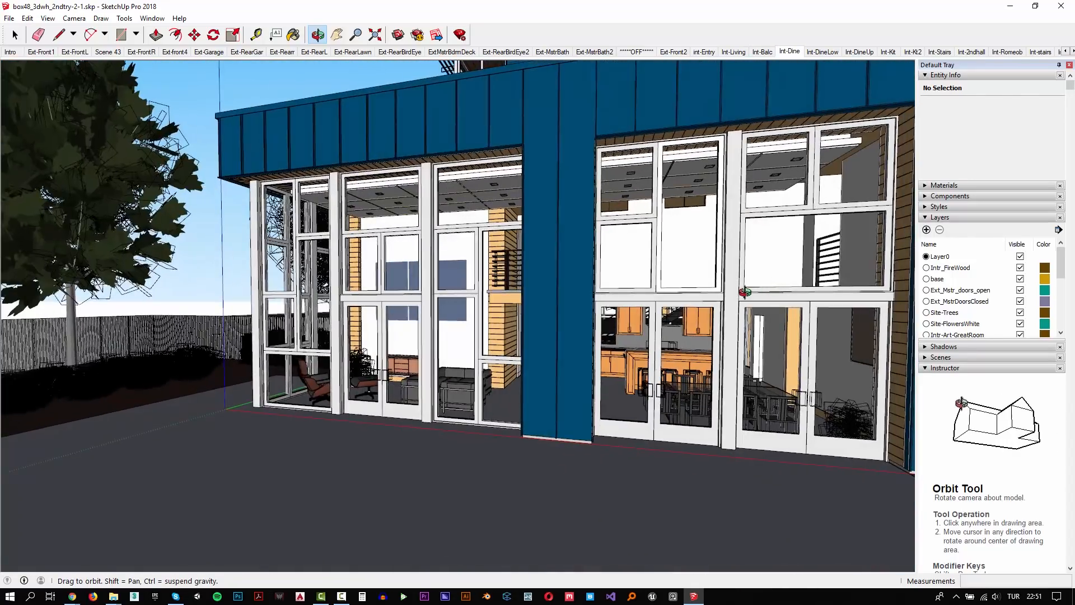
{"action": "left_click_drag", "start_coordinate": [469, 295], "coordinate": [484, 141]}
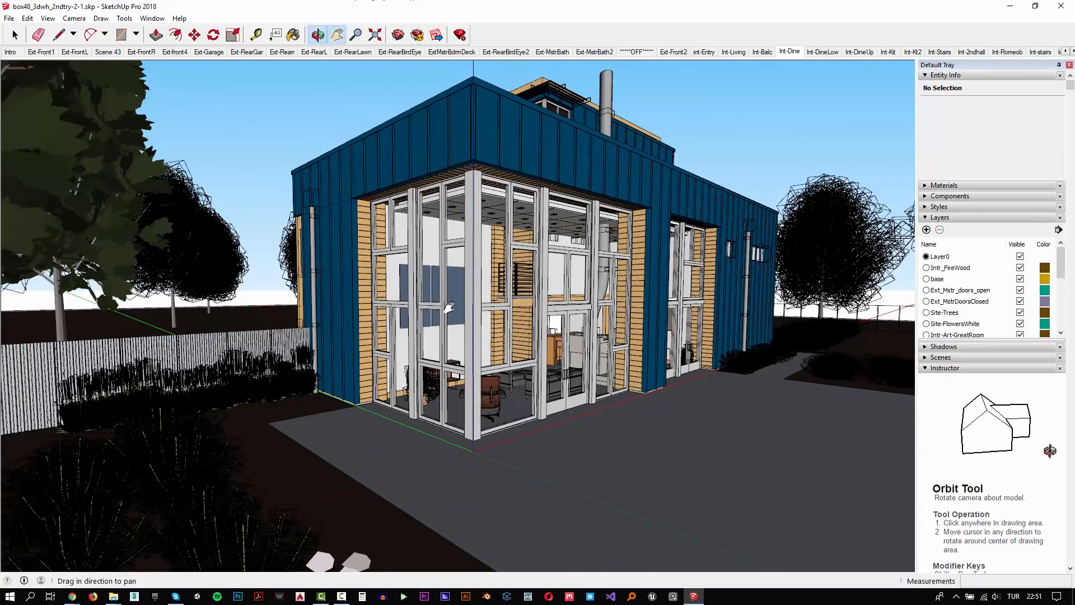
{"action": "middle_click_drag", "start_coordinate": [449, 307], "coordinate": [426, 297], "text": "shift"}
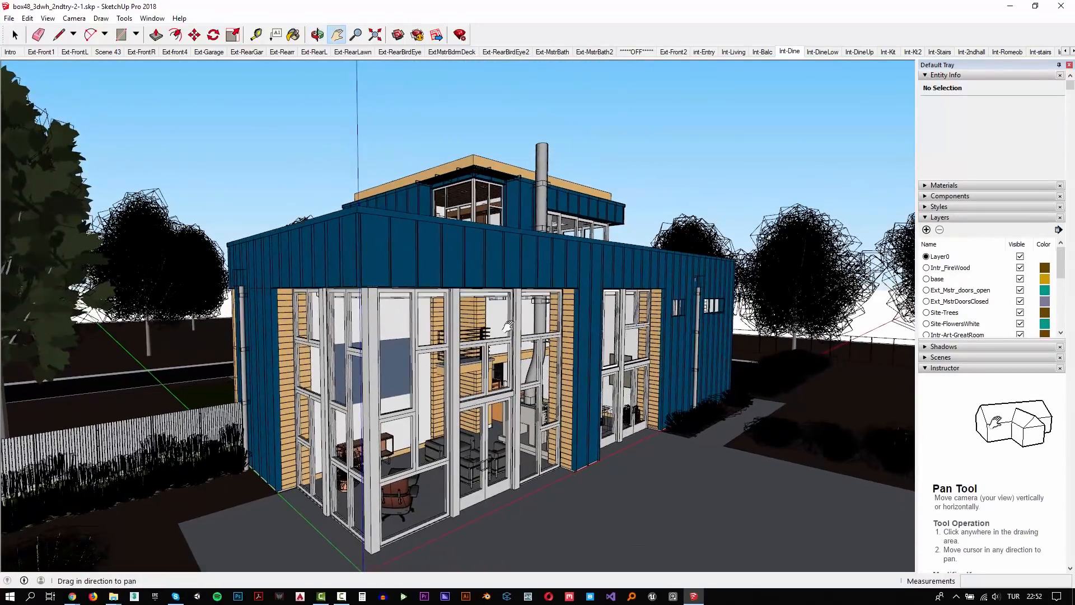
- Switch to Lumion and start a new scene from the daytime flat grass template with scattered clouds
{"action": "left_click", "coordinate": [529, 599]}
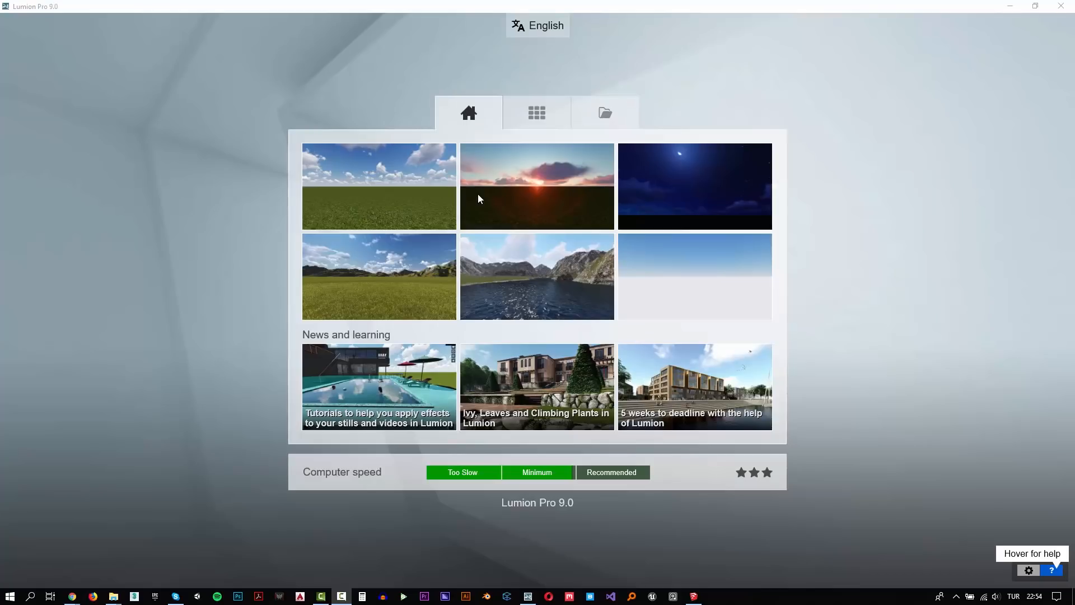
{"action": "left_click", "coordinate": [387, 175]}
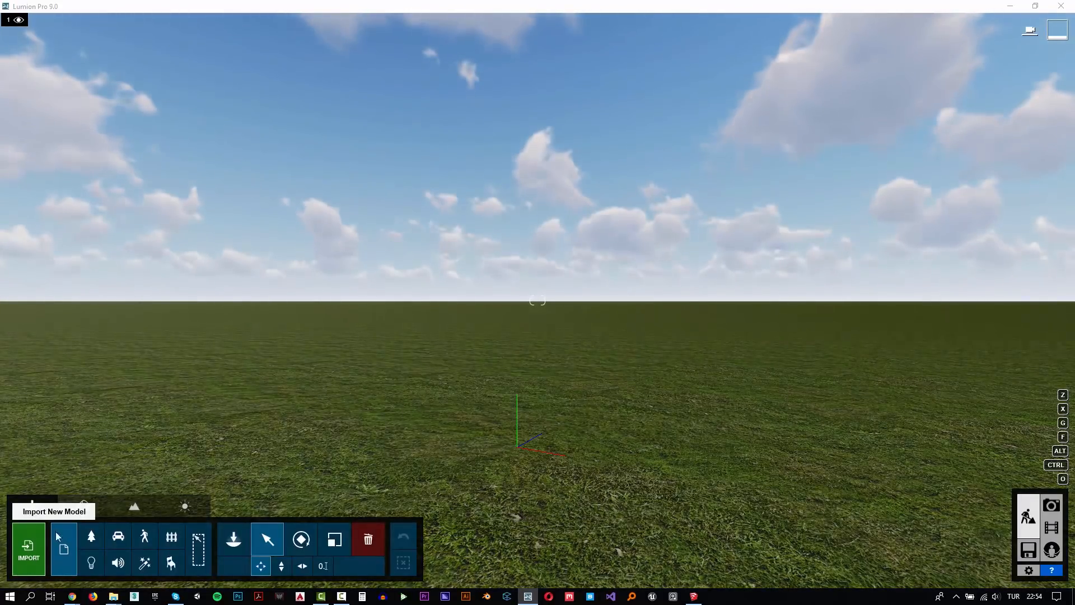
- Import Blue_Villa.skp from D:\Works\Youtube\Video_213_L9_Exterior without edges and place it at the scene's origin
{"action": "left_click", "coordinate": [59, 536]}
{"action": "type", "text": "D:\\Works\\Youtube\\Video_213_L9_Exterior"}
{"action": "key", "text": "Return"}
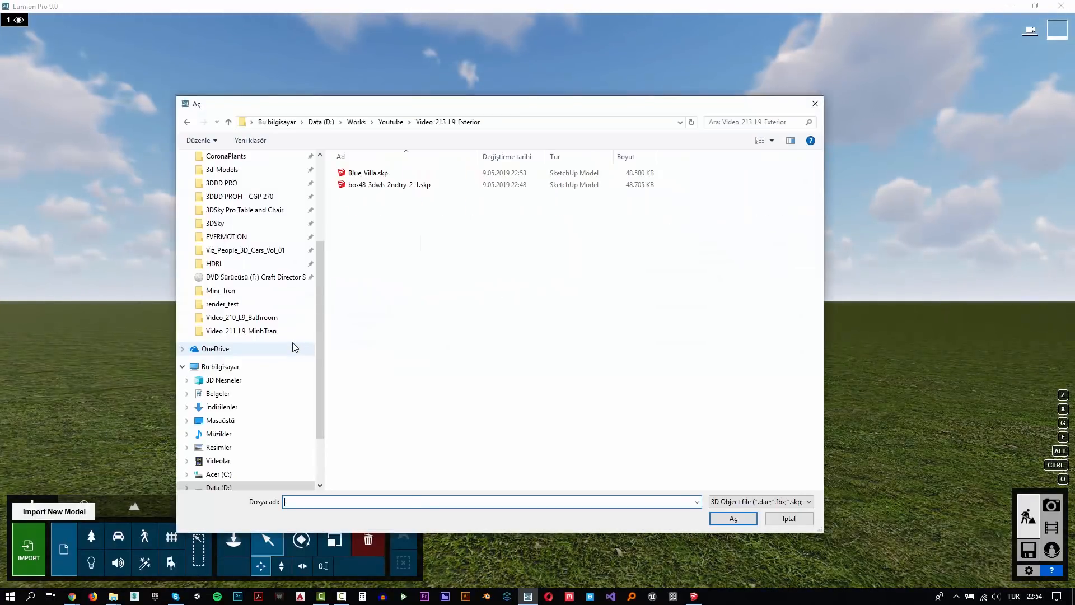
{"action": "double_click", "coordinate": [367, 172]}
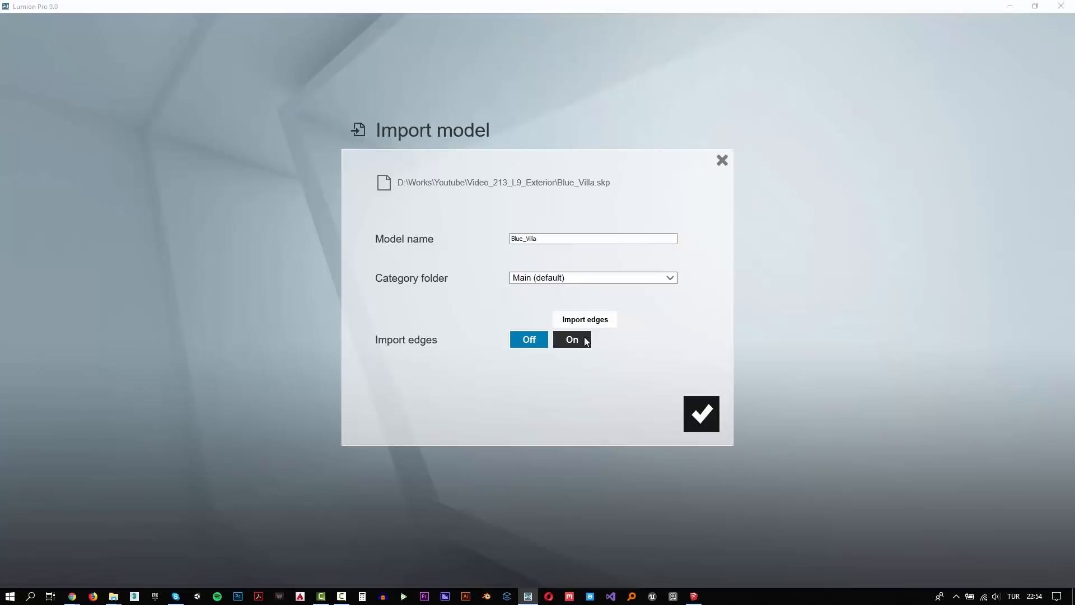
{"action": "left_click", "coordinate": [700, 414]}
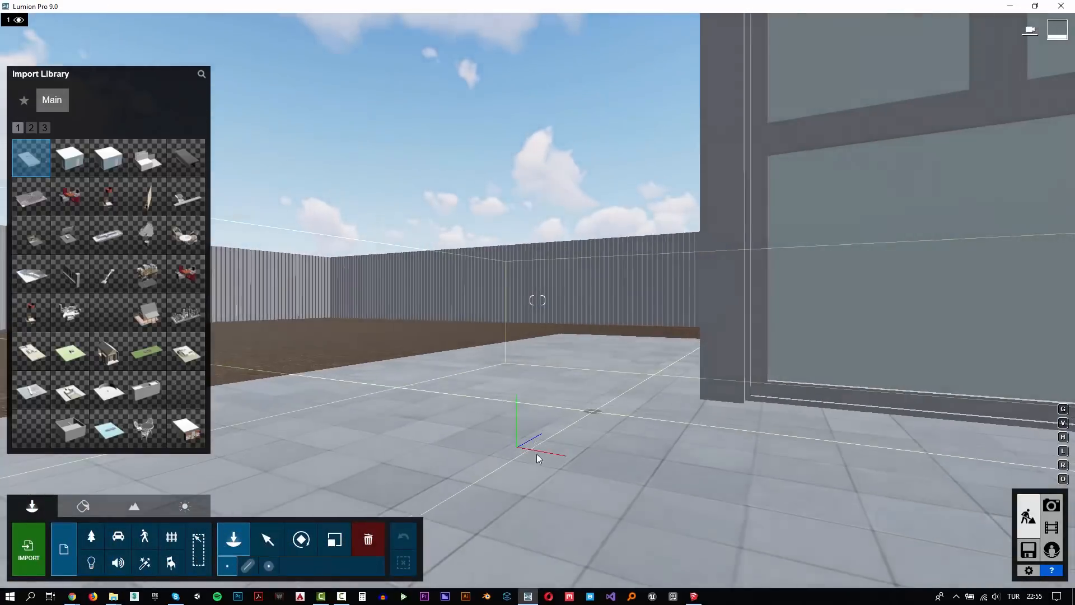
{"action": "left_click", "coordinate": [511, 445]}
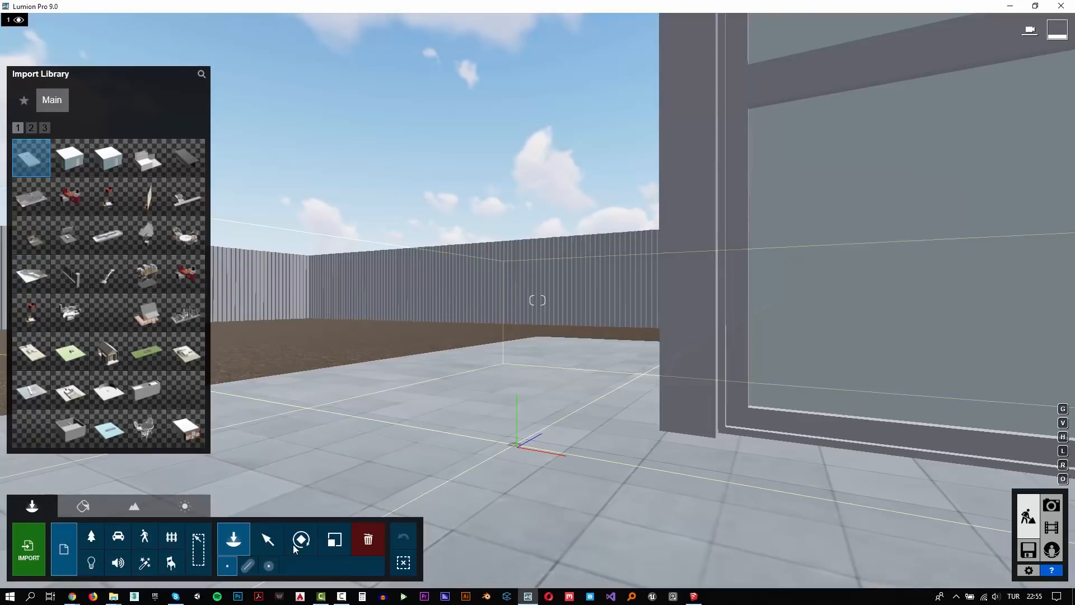
{"action": "left_click", "coordinate": [269, 540]}
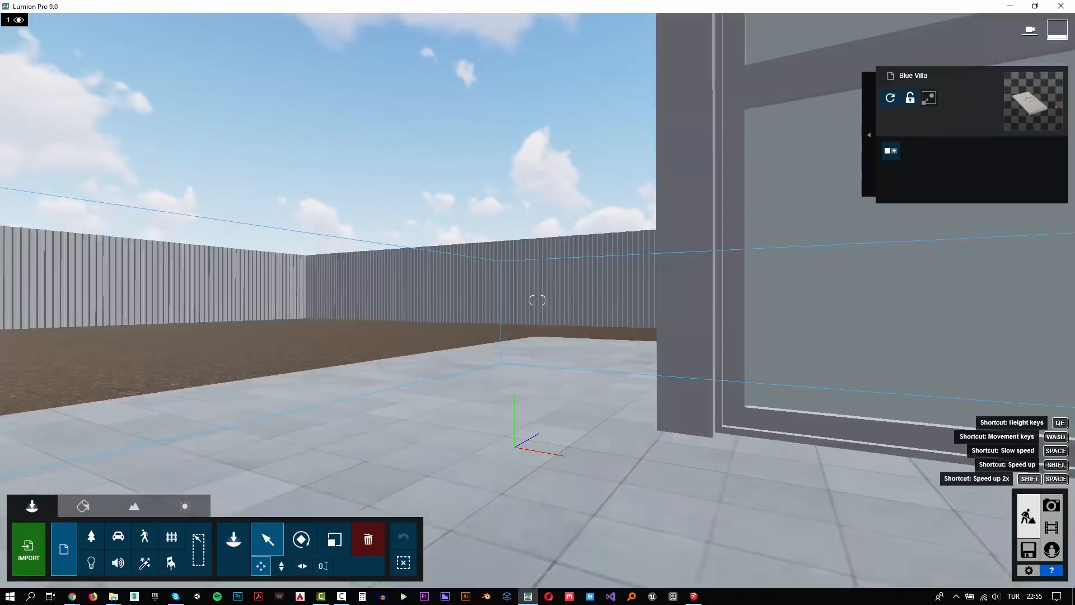
- Examine the placed villa from outside, around its glazed corner, facade and paved terrace
{"action": "right_click_drag", "start_coordinate": [538, 300], "coordinate": [649, 300]}
{"action": "key", "text": "s"}
{"action": "key", "text": "q"}
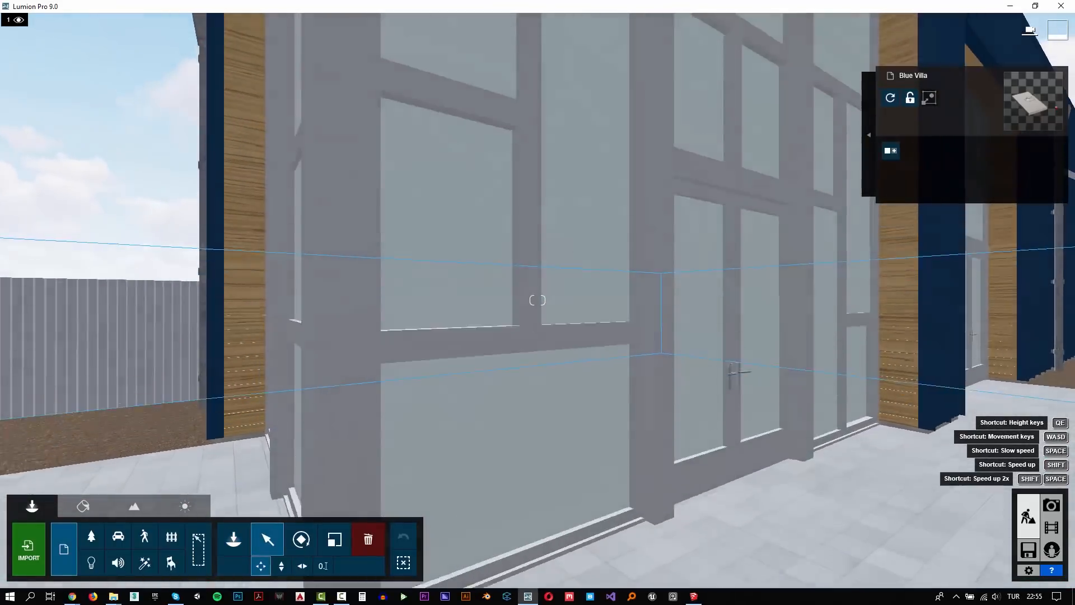
{"action": "key", "text": "q"}
{"action": "right_click_drag", "start_coordinate": [538, 300], "coordinate": [549, 431]}
{"action": "key", "text": "e"}
{"action": "key", "text": "w"}
{"action": "key", "text": "a"}
{"action": "key", "text": "s"}
{"action": "key", "text": "s"}
{"action": "key", "text": "d"}
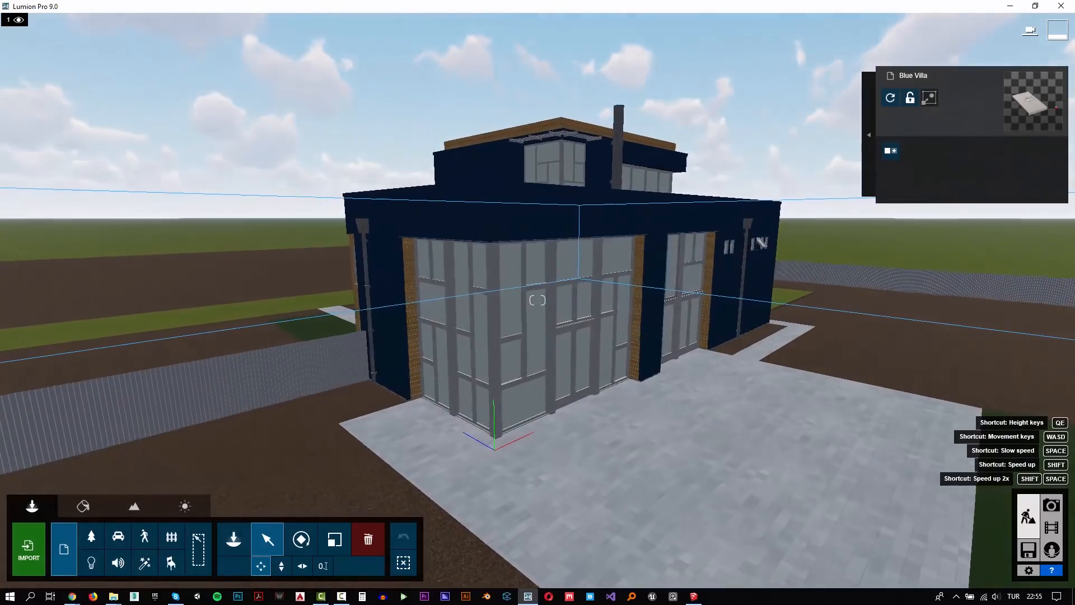
{"action": "key", "text": "w"}
{"action": "key", "text": "w"}
{"action": "key", "text": "d"}
{"action": "right_click_drag", "start_coordinate": [537, 300], "coordinate": [490, 316]}
{"action": "key", "text": "d"}
{"action": "key", "text": "d"}
{"action": "key", "text": "d"}
{"action": "key", "text": "w"}
{"action": "key", "text": "d"}
{"action": "key", "text": "s"}
{"action": "key", "text": "w"}
{"action": "key", "text": "q"}
{"action": "key", "text": "s"}
{"action": "key", "text": "d"}
{"action": "key", "text": "w"}
{"action": "key", "text": "s"}
{"action": "key", "text": "a"}
{"action": "key", "text": "e"}
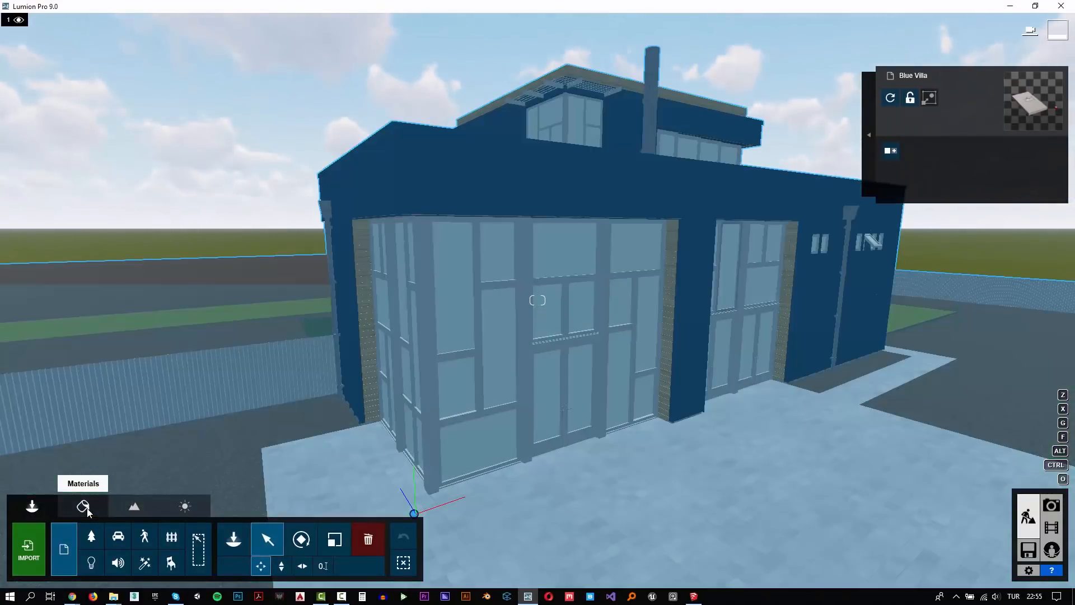
- Assign the custom Glass material to the Final_glass window panes and save the material change
{"action": "left_click", "coordinate": [84, 507]}
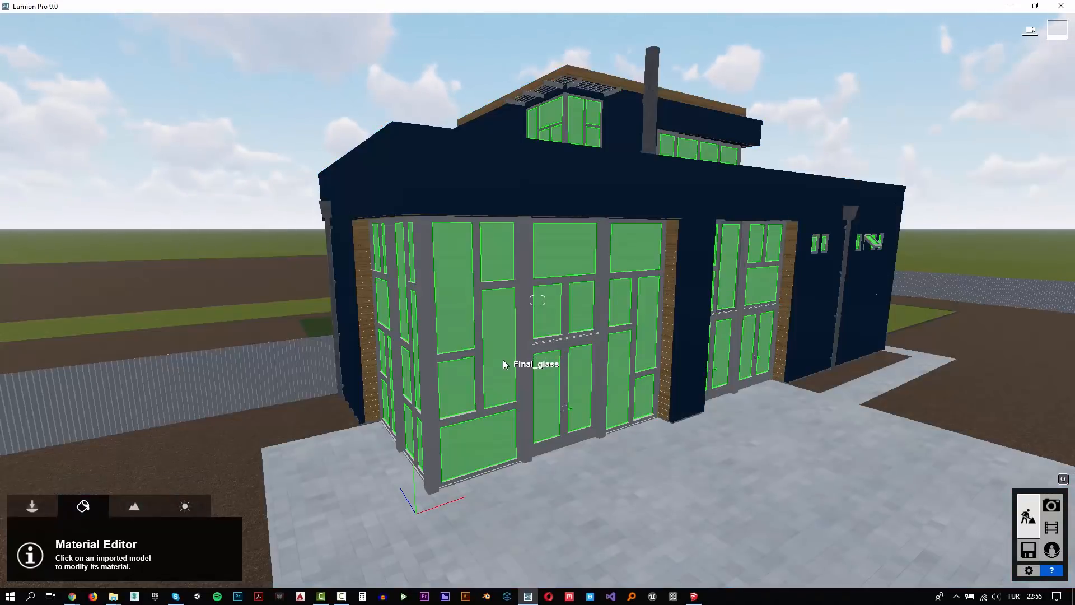
{"action": "left_click", "coordinate": [503, 361]}
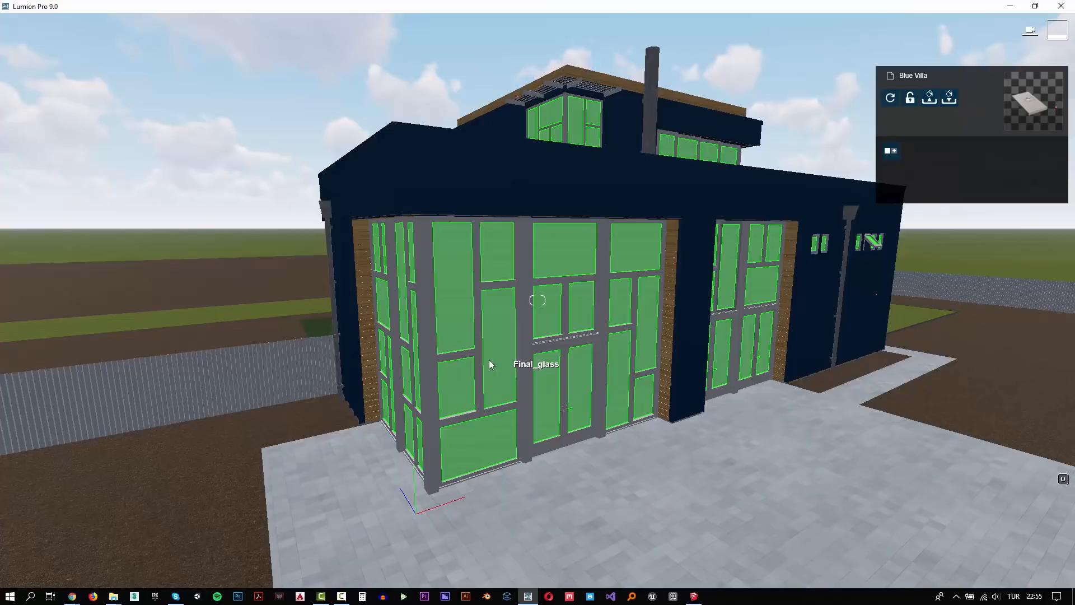
{"action": "left_click", "coordinate": [147, 257]}
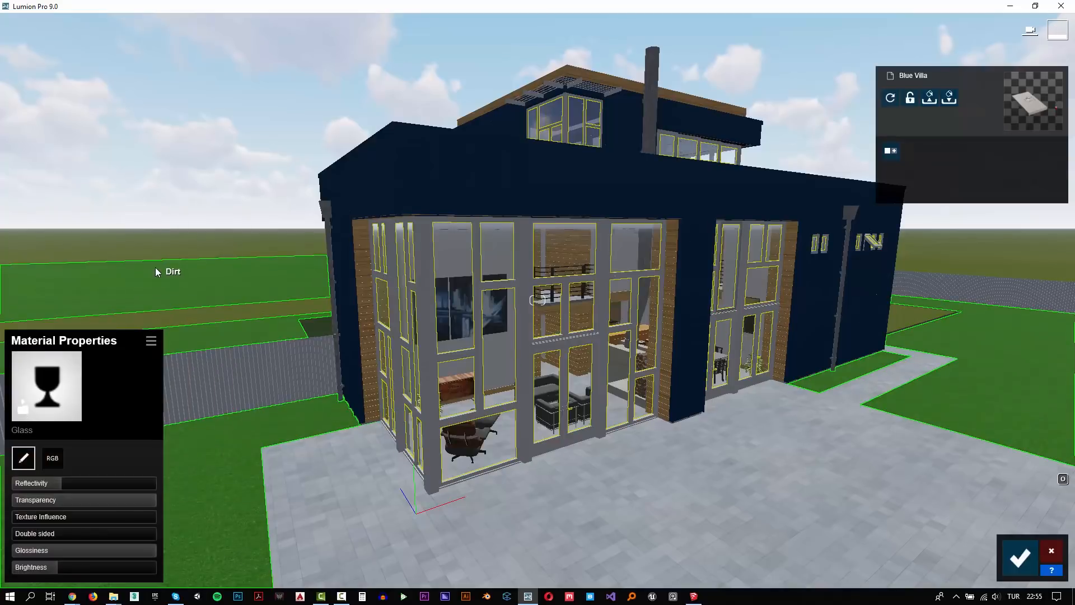
{"action": "left_click", "coordinate": [1018, 554]}
- Assign the custom Standard material to the blue hColor_l02 cladding and lower its gloss to a nearly matte finish
{"action": "key", "text": "a"}
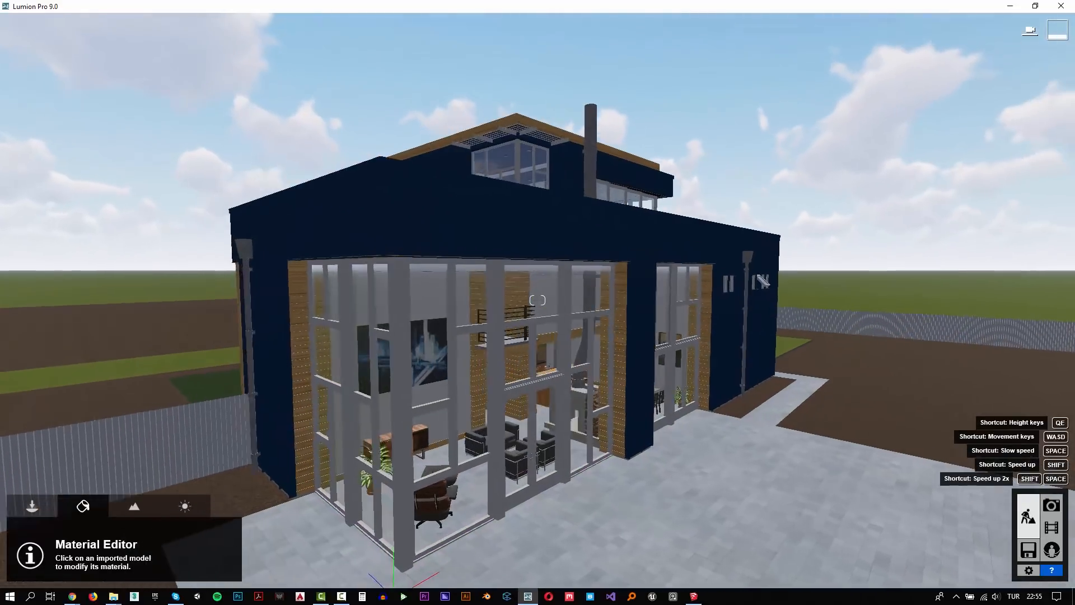
{"action": "key", "text": "e"}
{"action": "key", "text": "w"}
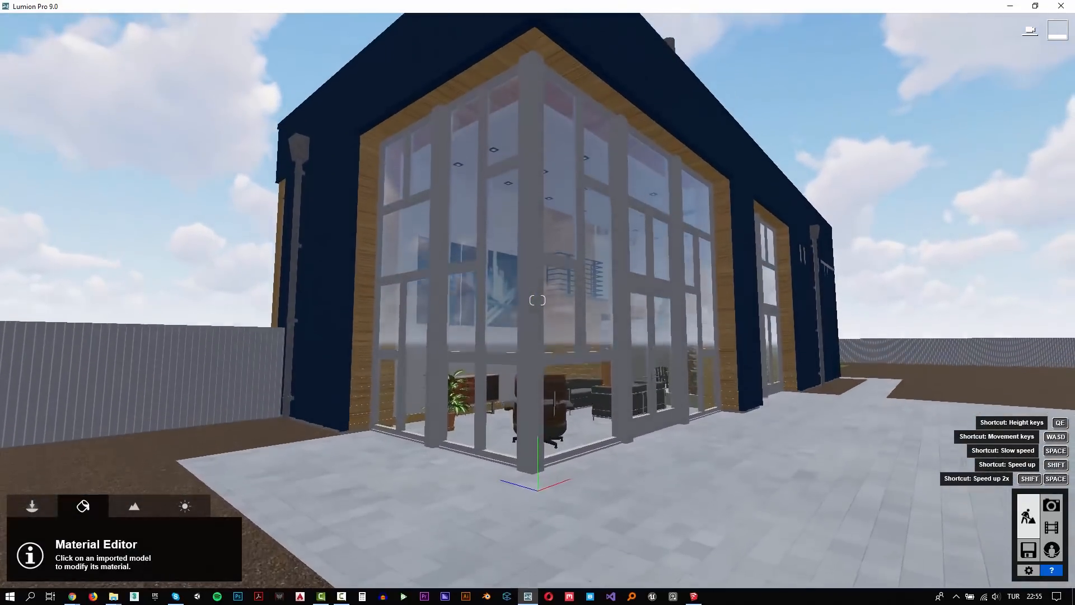
{"action": "key", "text": "q"}
{"action": "key", "text": "e"}
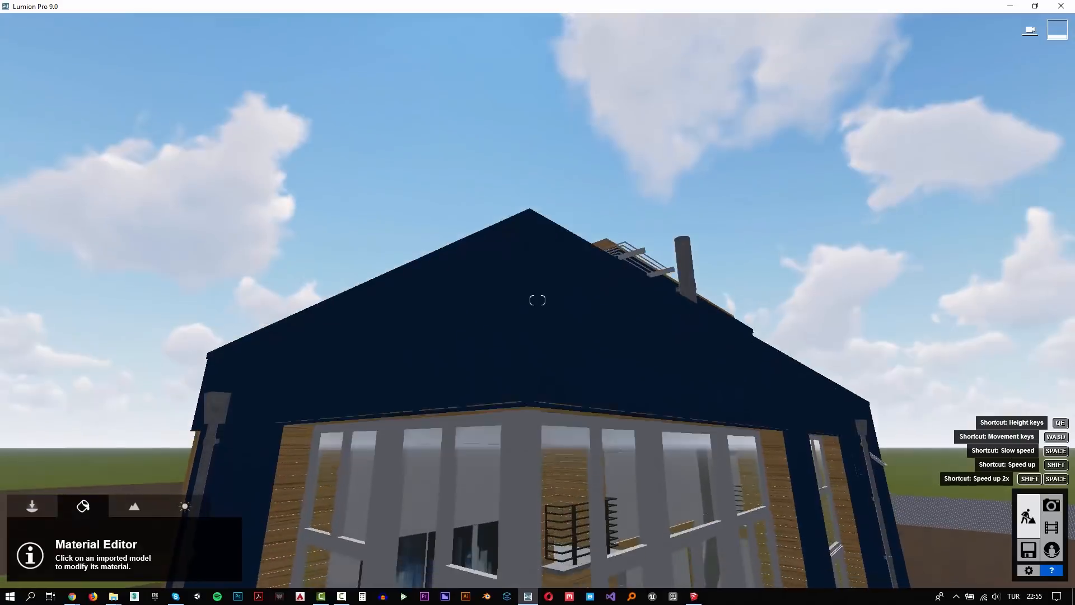
{"action": "key", "text": "w"}
{"action": "key", "text": "q"}
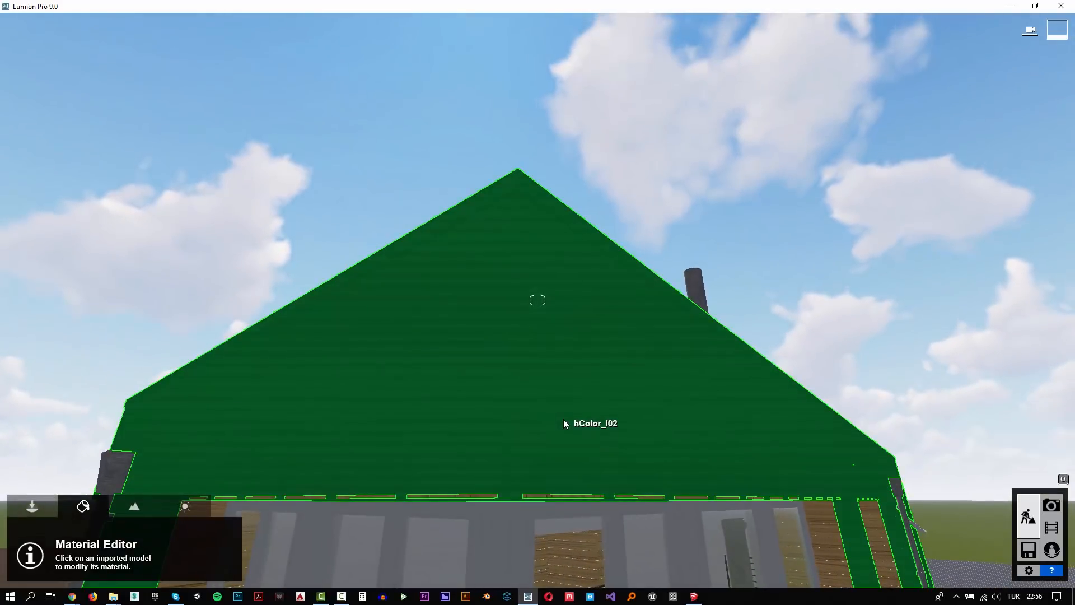
{"action": "left_click", "coordinate": [564, 420]}
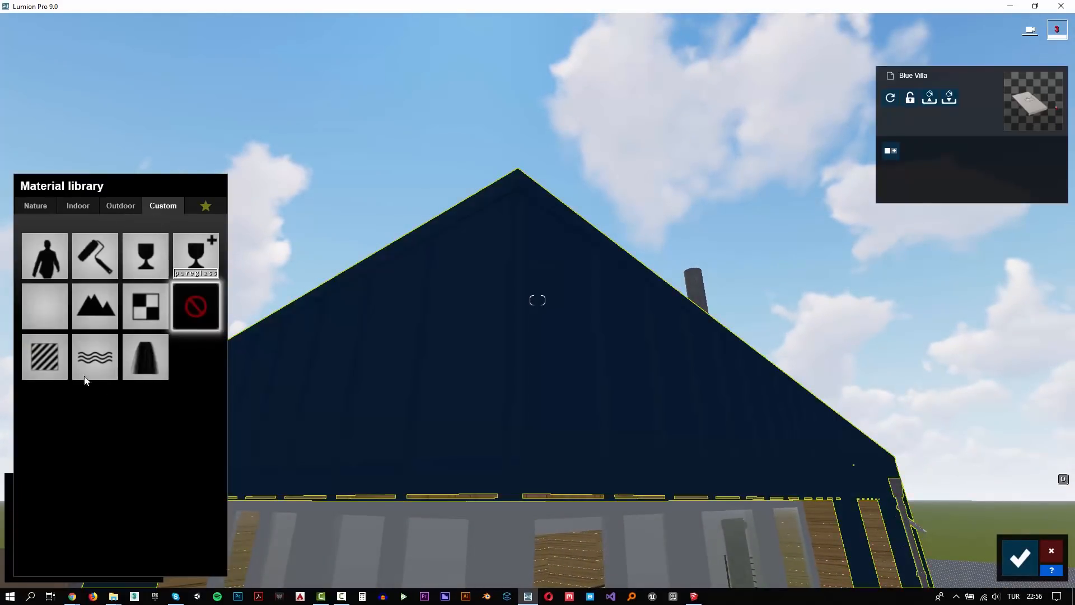
{"action": "left_click", "coordinate": [40, 367]}
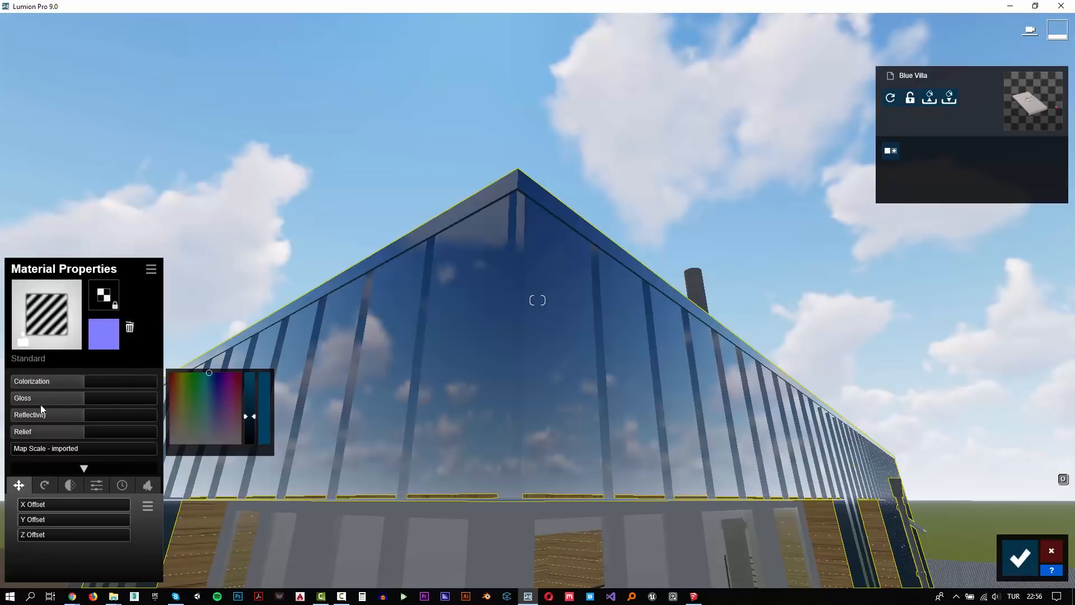
{"action": "left_click_drag", "start_coordinate": [40, 404], "coordinate": [26, 398]}
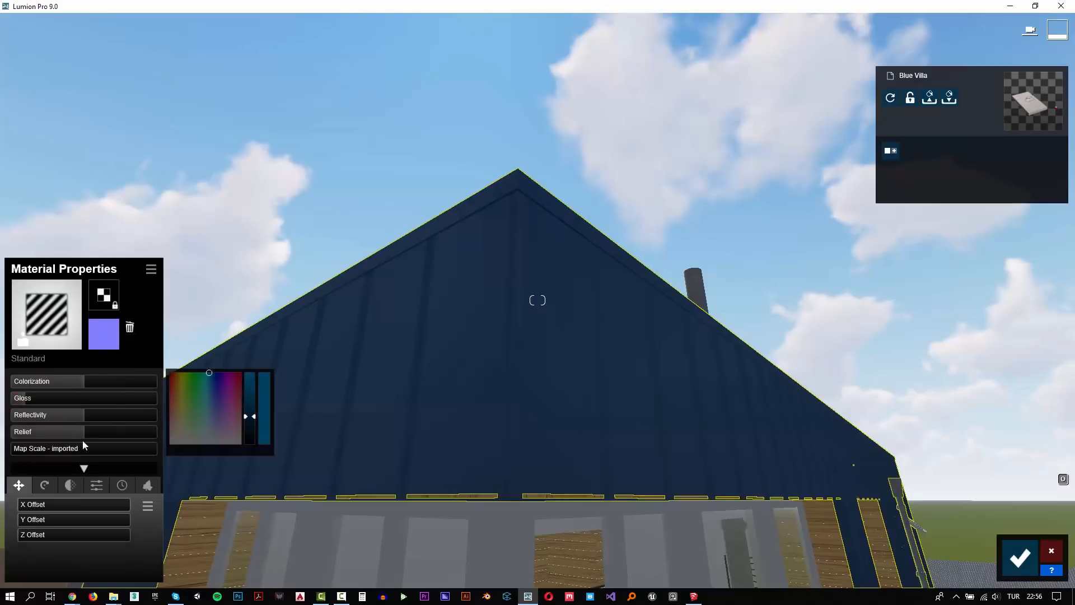
- Try iron weathering on the blue cladding, raise its Edges value slightly, and switch to the first weathering type
{"action": "left_click", "coordinate": [127, 488]}
{"action": "left_click", "coordinate": [42, 546]}
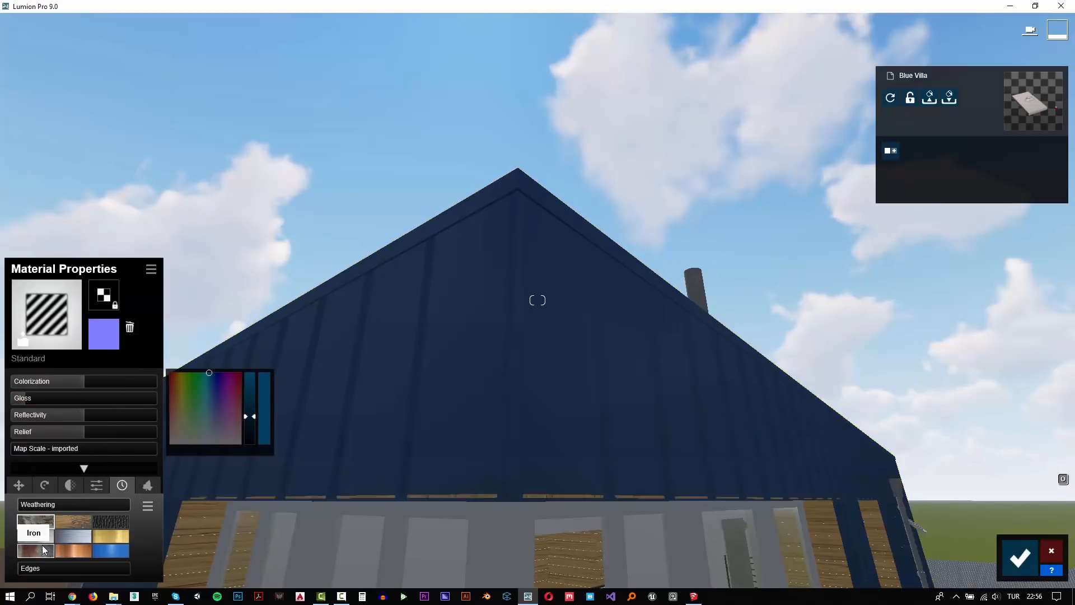
{"action": "mouse_move", "coordinate": [47, 505]}
{"action": "left_mouse_down"}
{"action": "mouse_move", "coordinate": [56, 503]}
{"action": "mouse_move", "coordinate": [46, 508]}
{"action": "left_mouse_up"}
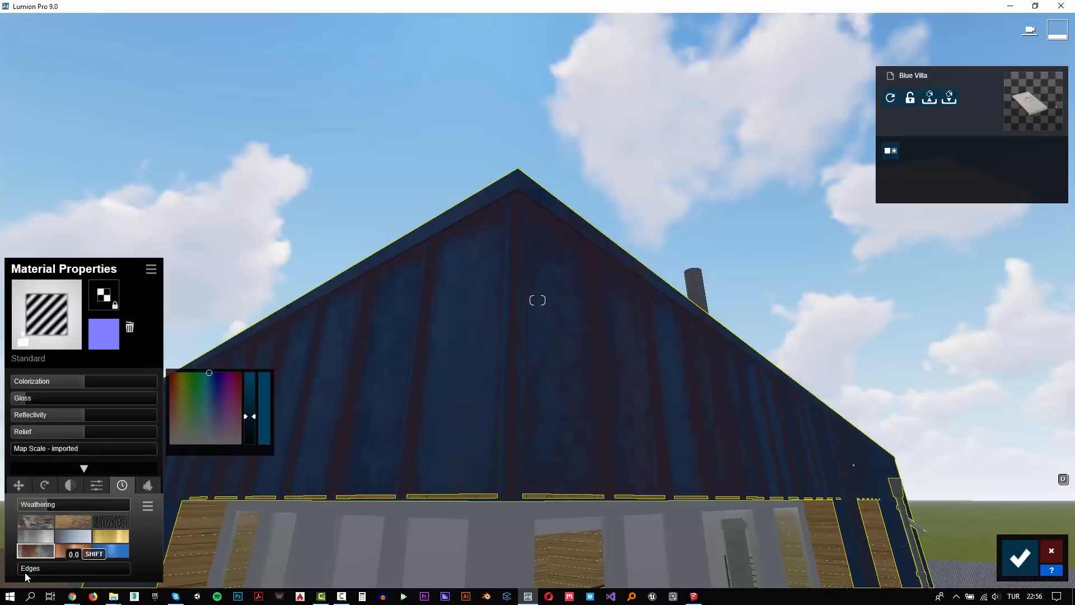
{"action": "left_click_drag", "start_coordinate": [25, 572], "coordinate": [53, 567]}
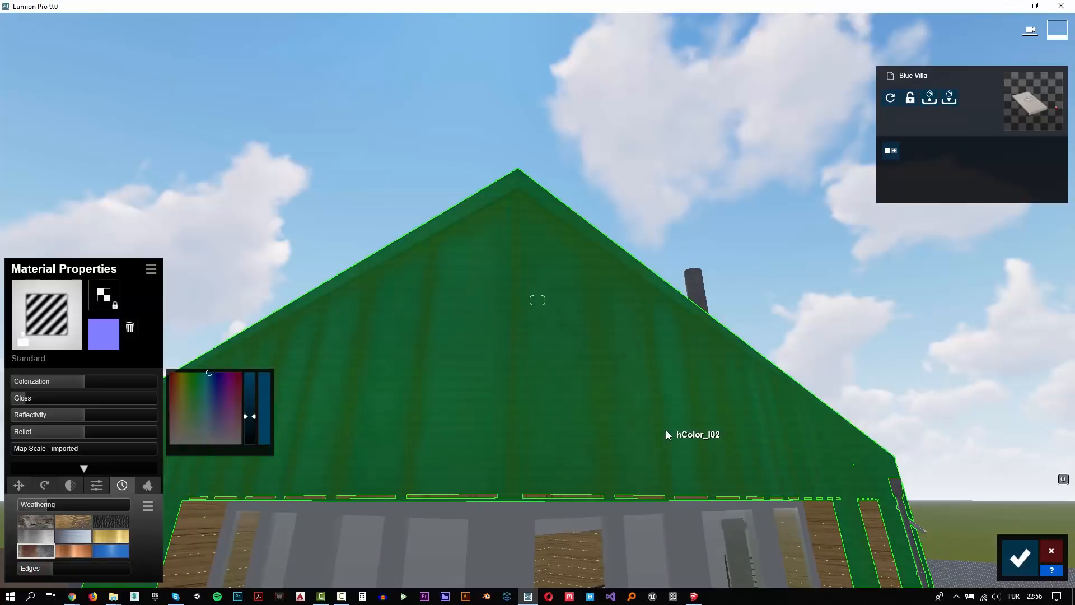
{"action": "right_click_drag", "start_coordinate": [667, 434], "coordinate": [588, 493]}
{"action": "key", "text": "s"}
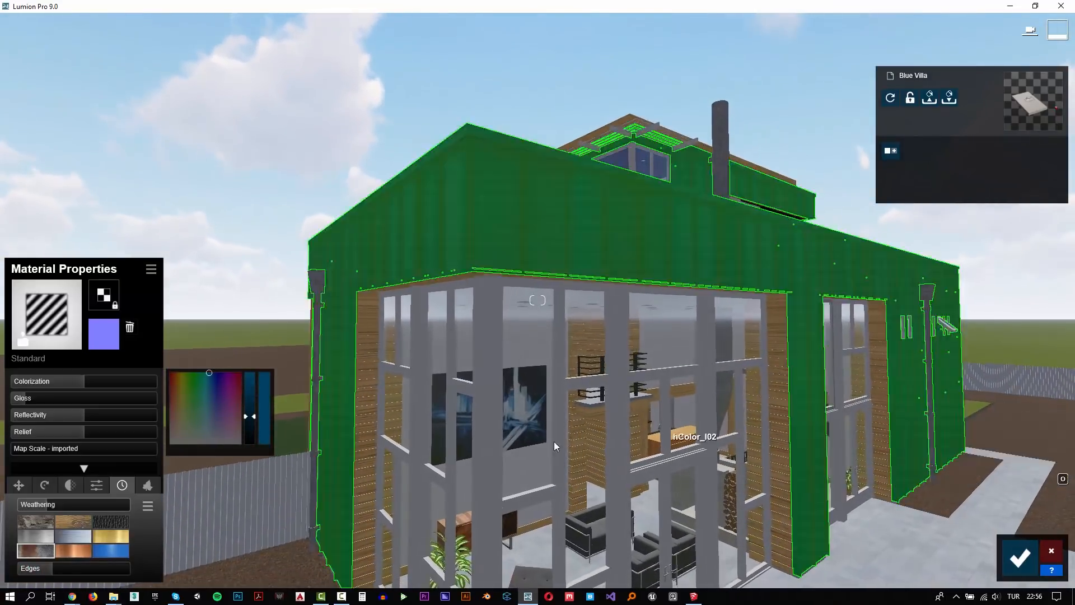
{"action": "left_click", "coordinate": [45, 521]}
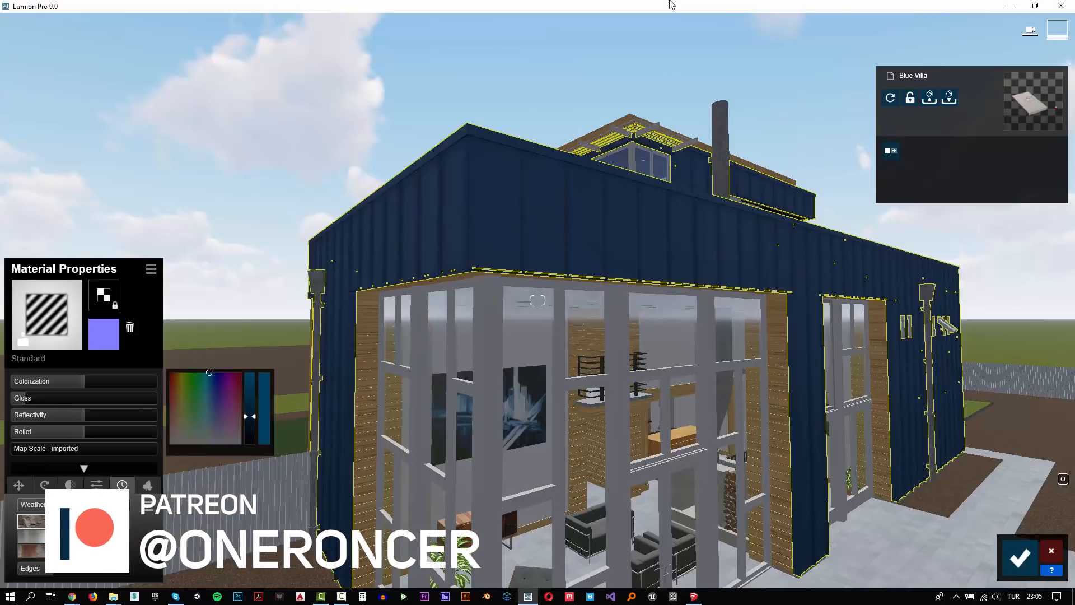
- Check the blue cladding from several heights around the glazed corner and save the material change
{"action": "mouse_move", "coordinate": [660, 107]}
{"action": "right_mouse_down"}
{"action": "mouse_move", "coordinate": [647, 311]}
{"action": "mouse_move", "coordinate": [642, 154]}
{"action": "mouse_move", "coordinate": [671, 142]}
{"action": "mouse_move", "coordinate": [671, 111]}
{"action": "right_mouse_up"}
{"action": "key", "text": "e"}
{"action": "key", "text": "s"}
{"action": "key", "text": "s"}
{"action": "key", "text": "e"}
{"action": "key", "text": "w"}
{"action": "key", "text": "e"}
{"action": "right_click_drag", "start_coordinate": [665, 173], "coordinate": [664, 176]}
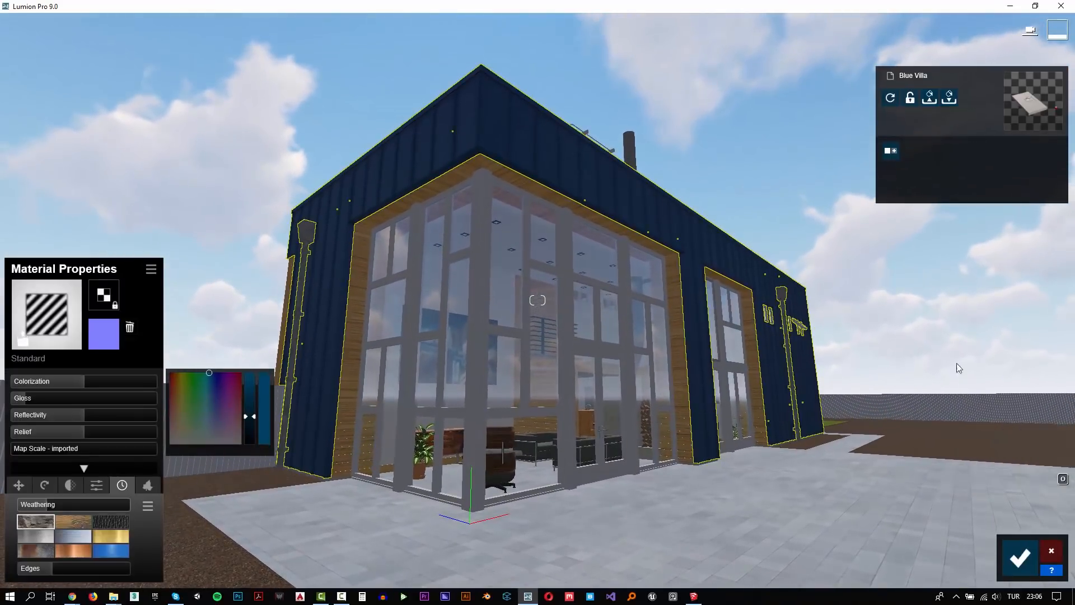
{"action": "left_click", "coordinate": [1018, 557]}
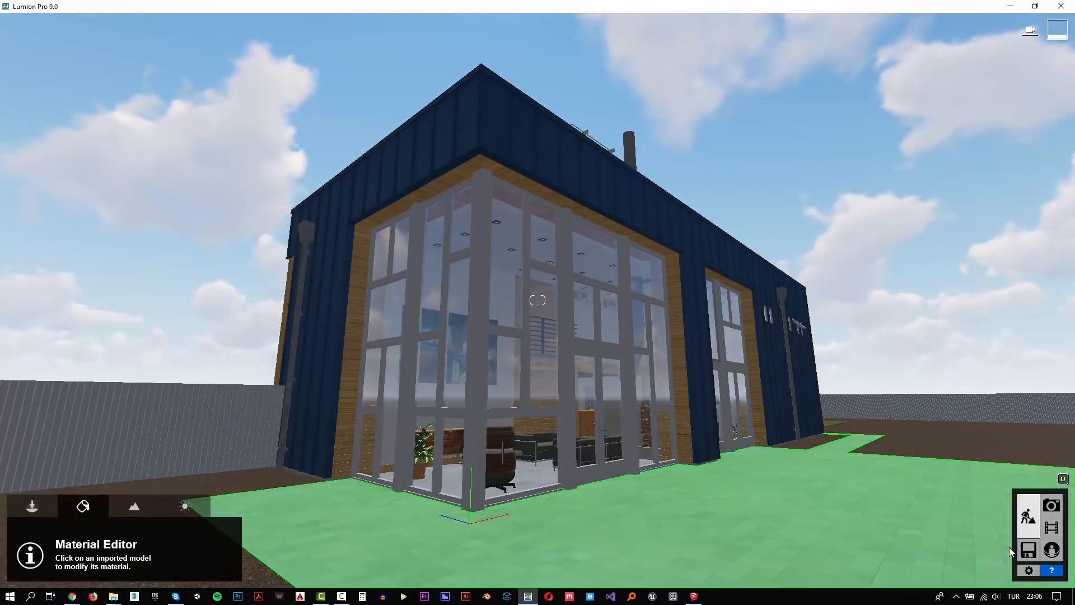
- Store the current view as photo 1 in Photo mode and enable the 2-Point Perspective effect
{"action": "left_click", "coordinate": [1051, 506]}
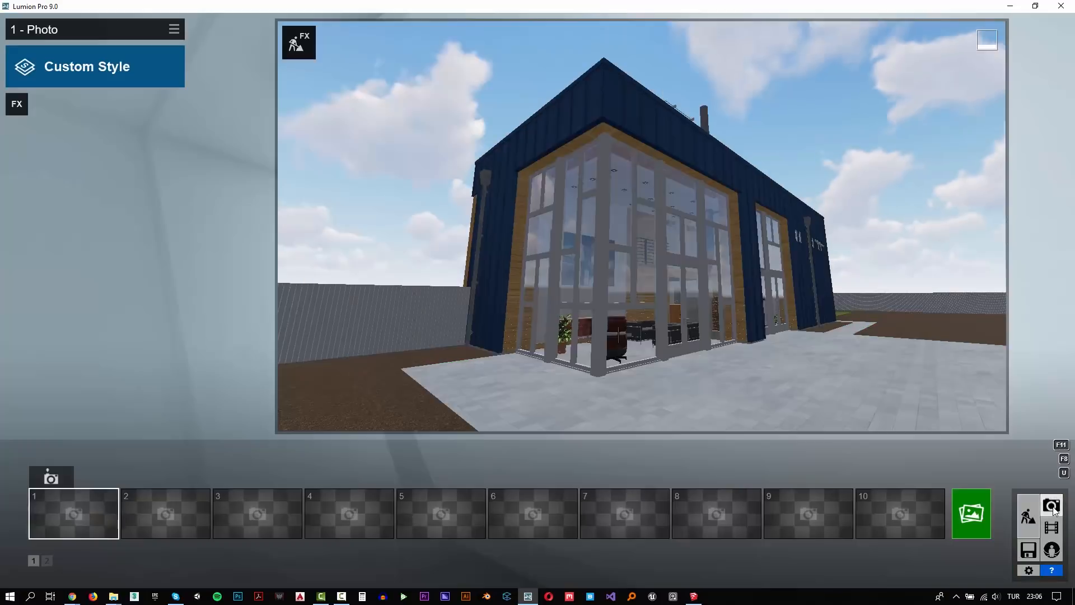
{"action": "left_click", "coordinate": [51, 478]}
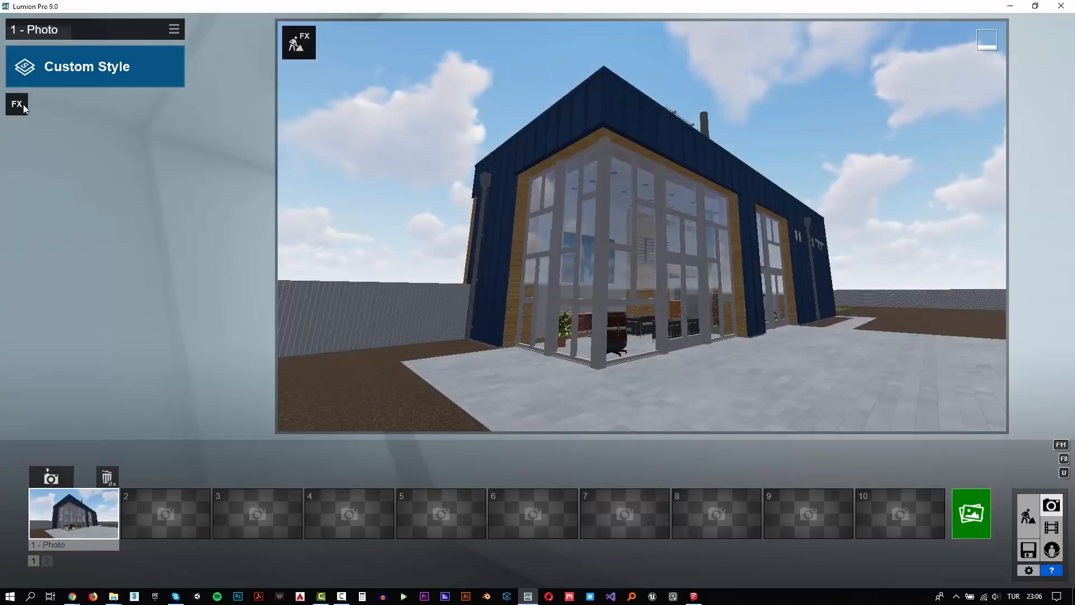
{"action": "left_click", "coordinate": [17, 105]}
{"action": "left_click", "coordinate": [312, 104]}
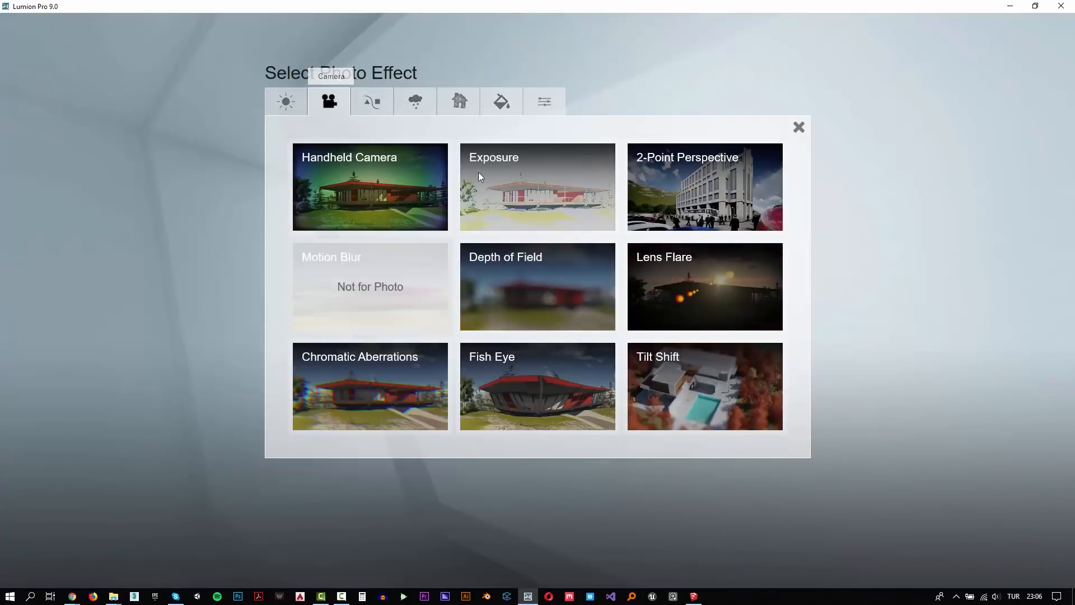
{"action": "left_click", "coordinate": [664, 170]}
- Reframe photo 1 closer to the villa, with the glazed corner prominent and the long facade receding, and store the camera
{"action": "right_click_drag", "start_coordinate": [603, 234], "coordinate": [642, 225]}
{"action": "key", "text": "w"}
{"action": "key", "text": "d"}
{"action": "key", "text": "d"}
{"action": "key", "text": "d"}
{"action": "key", "text": "w"}
{"action": "key", "text": "e"}
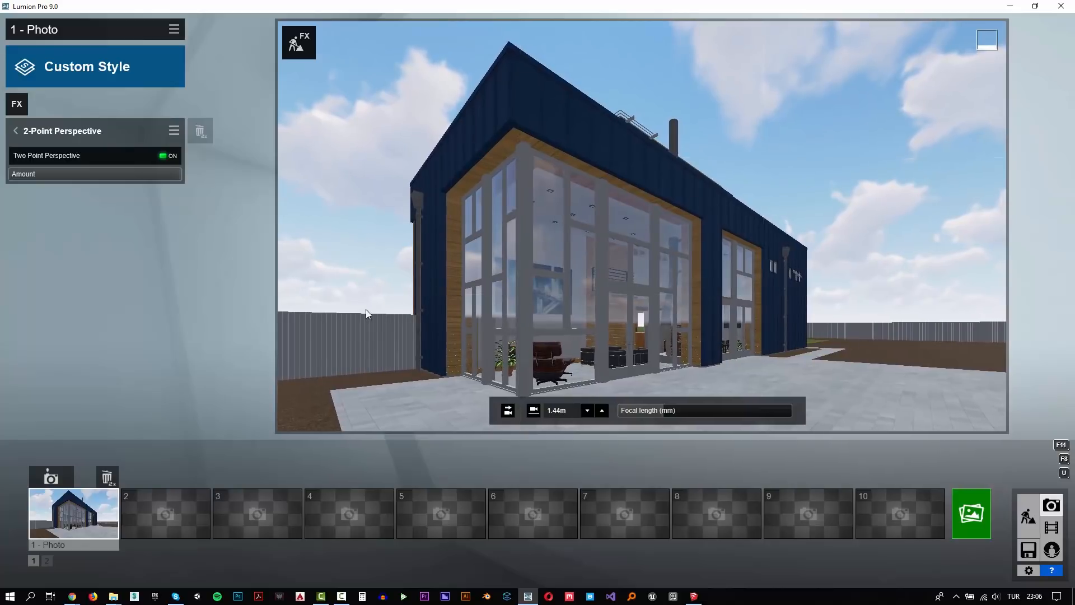
{"action": "left_click", "coordinate": [51, 476]}
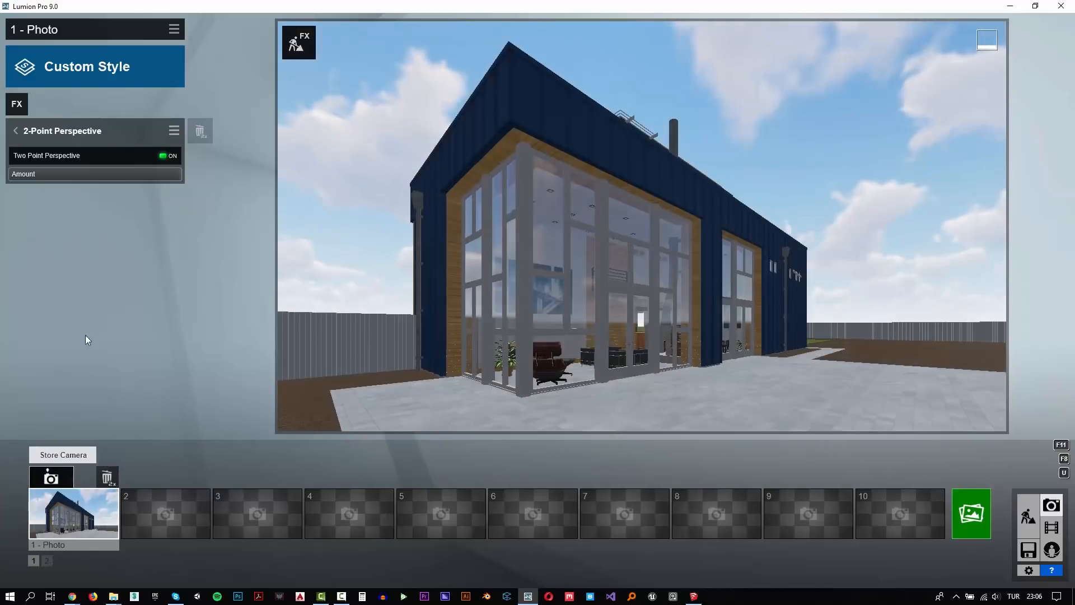
- Apply the Realistic style to photo 1 and add Real Skies, turning its heading so sunlight falls on the long facade
{"action": "left_click", "coordinate": [55, 83]}
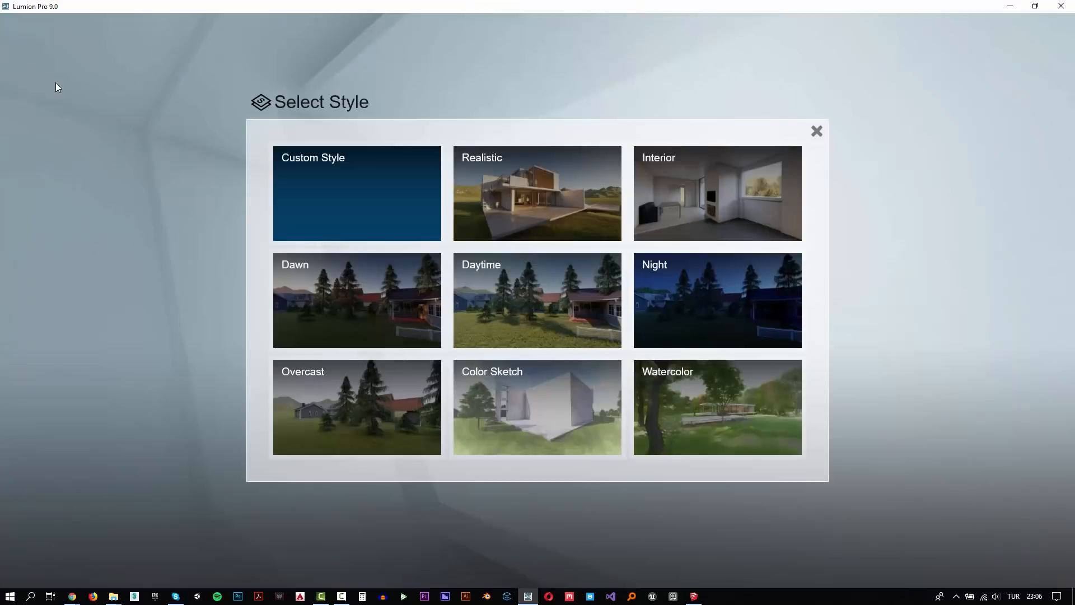
{"action": "left_click", "coordinate": [506, 186]}
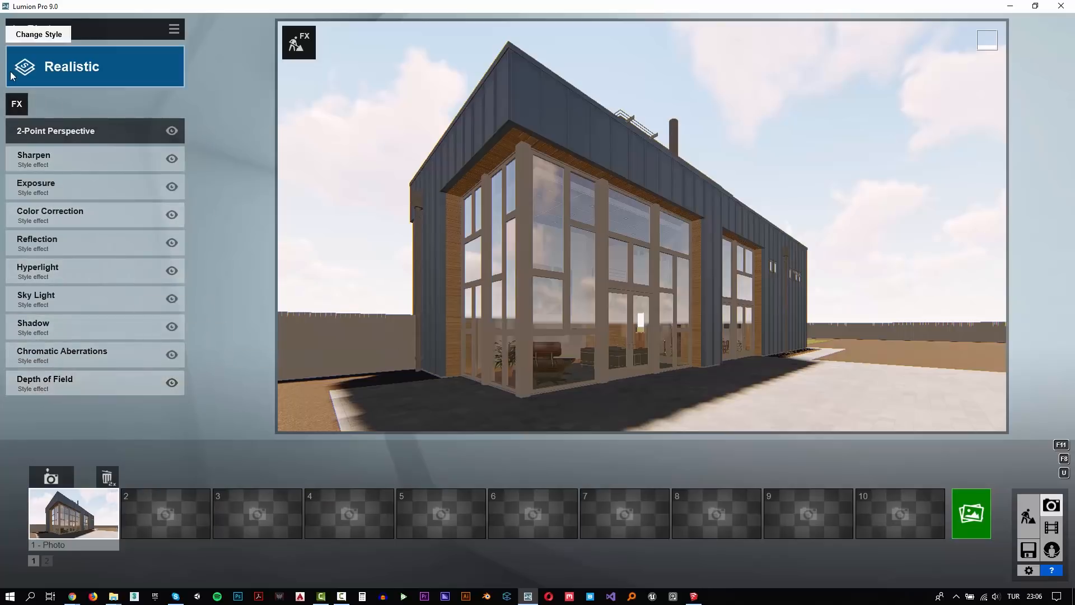
{"action": "left_click", "coordinate": [17, 105]}
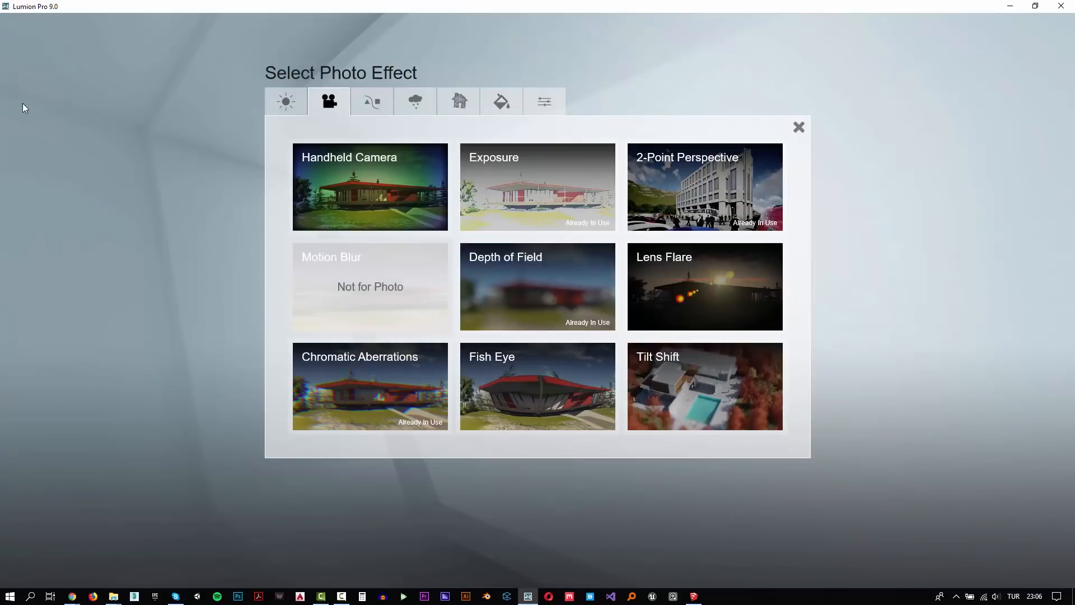
{"action": "left_click", "coordinate": [481, 175]}
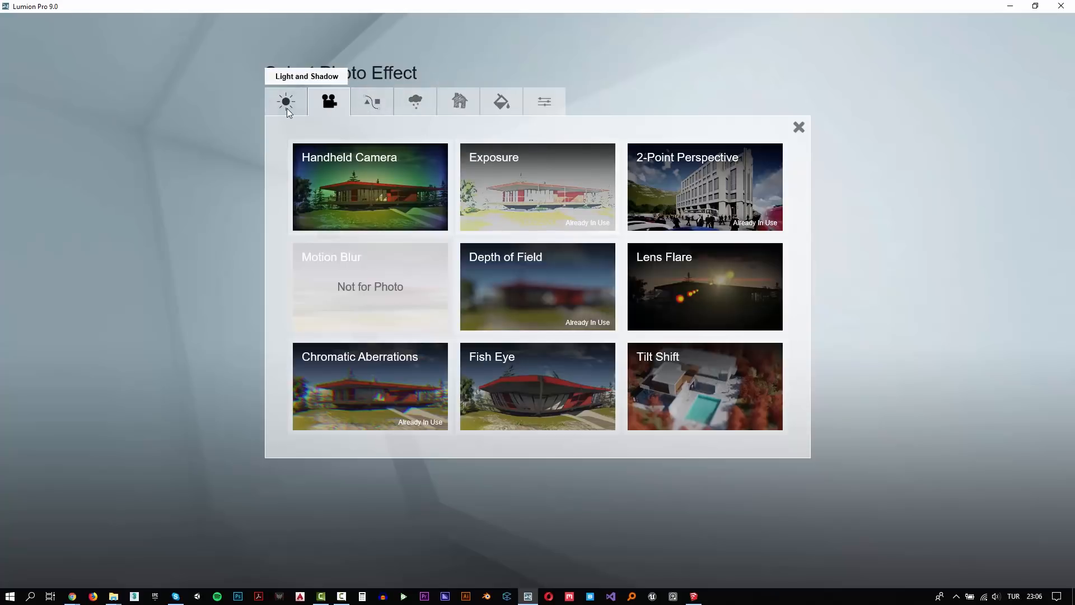
{"action": "left_click", "coordinate": [412, 104]}
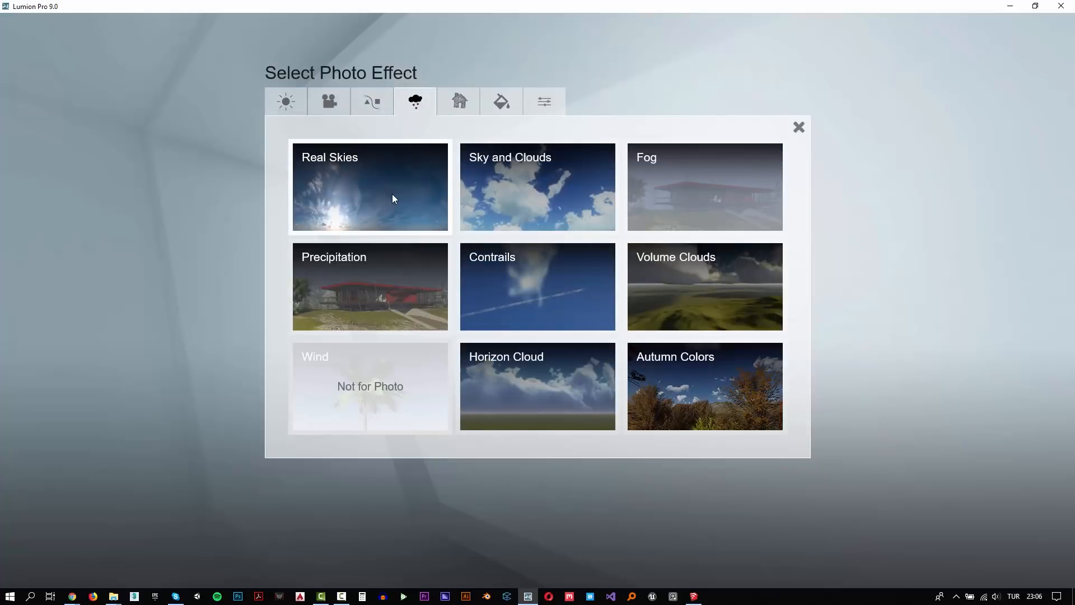
{"action": "left_click", "coordinate": [392, 193]}
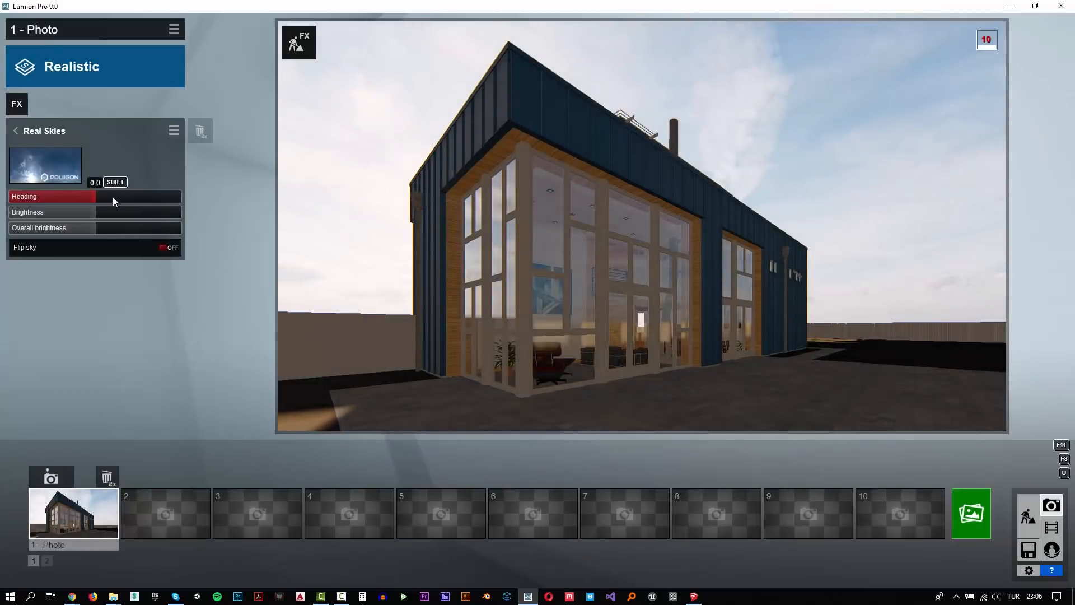
{"action": "left_click_drag", "start_coordinate": [100, 197], "coordinate": [142, 189]}
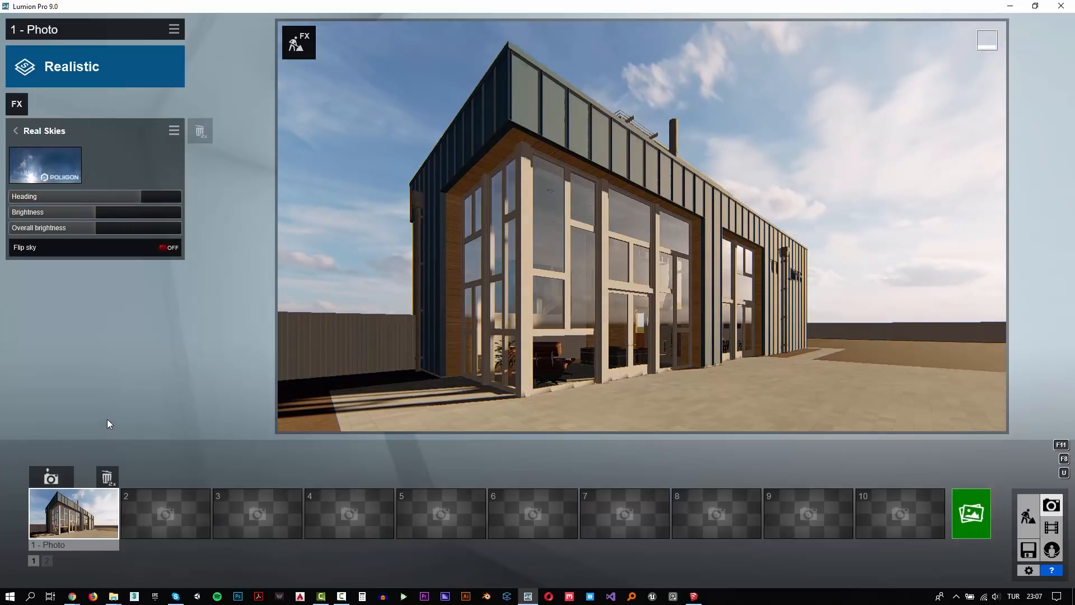
- Render the current shot at Desktop 1920x1080 and save it as JPG file 1 in the Video_213_L9_Exterior folder
{"action": "left_click", "coordinate": [961, 510]}
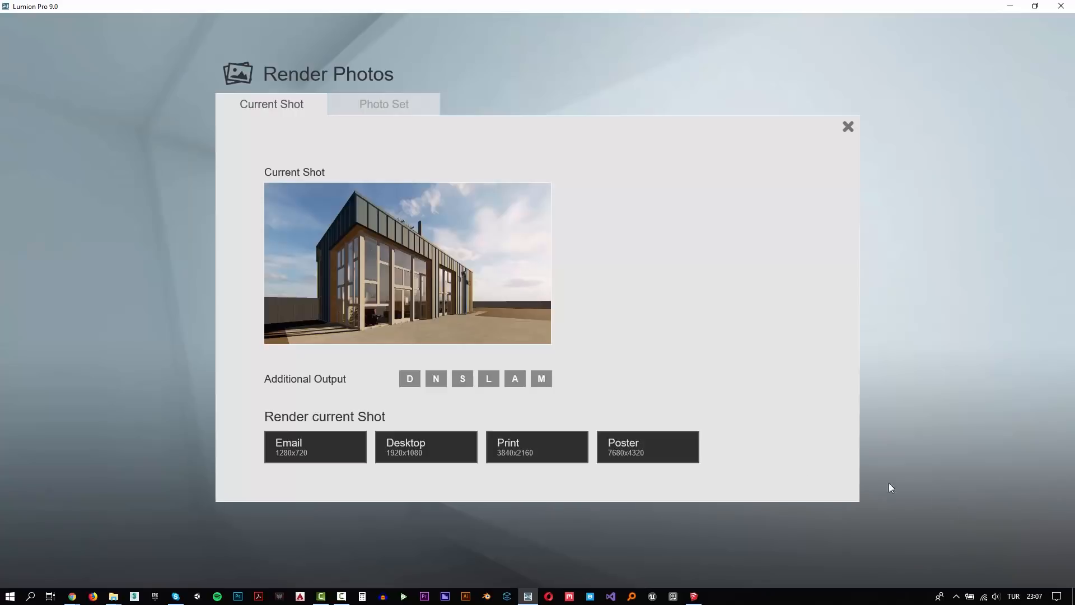
{"action": "left_click", "coordinate": [453, 466]}
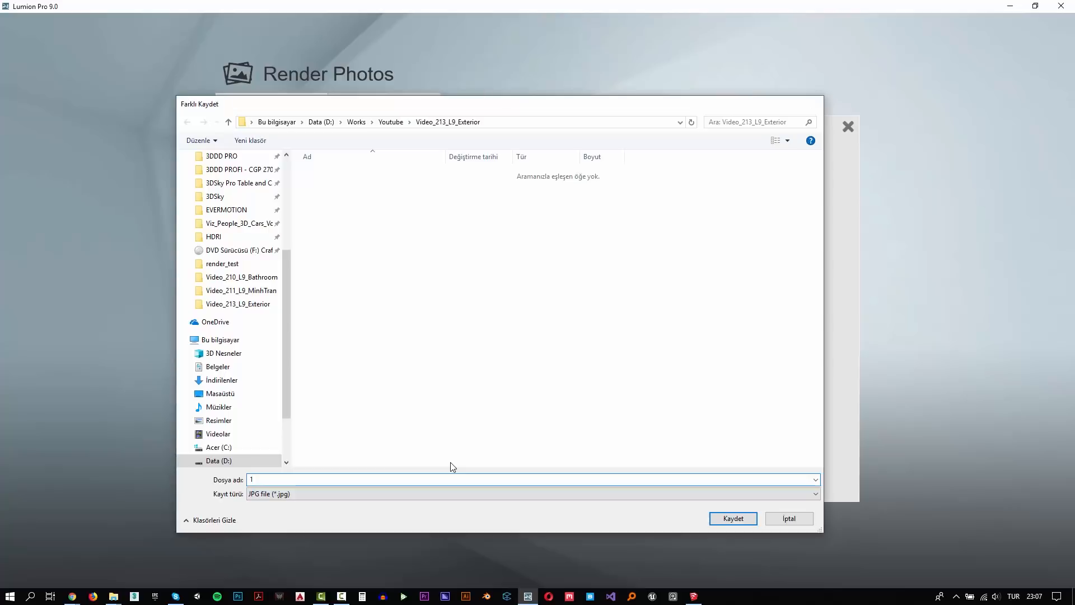
{"action": "type", "text": "1"}
{"action": "key", "text": "Return"}
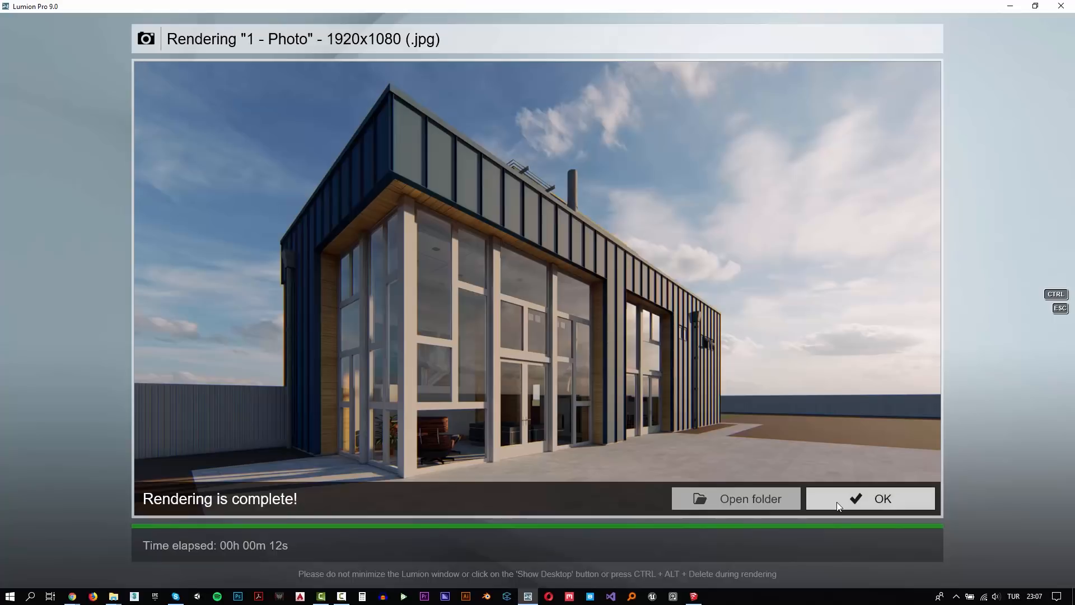
{"action": "left_click", "coordinate": [836, 502]}
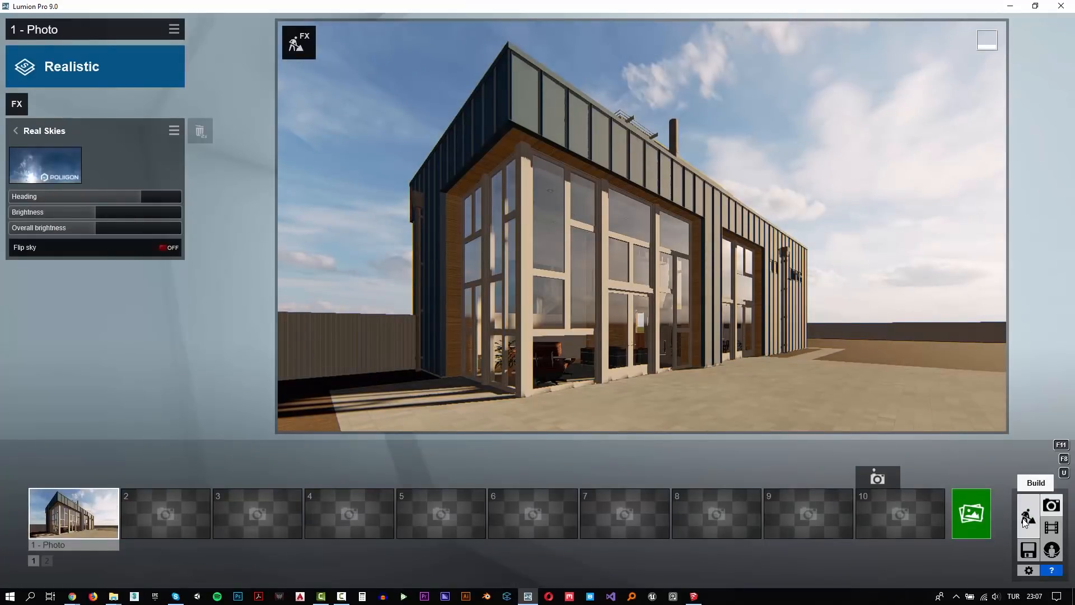
- In Build mode, give the villa's window frames the Standard material with gloss about 0.4, a brighter colour and slight weathering
{"action": "left_click", "coordinate": [1026, 516]}
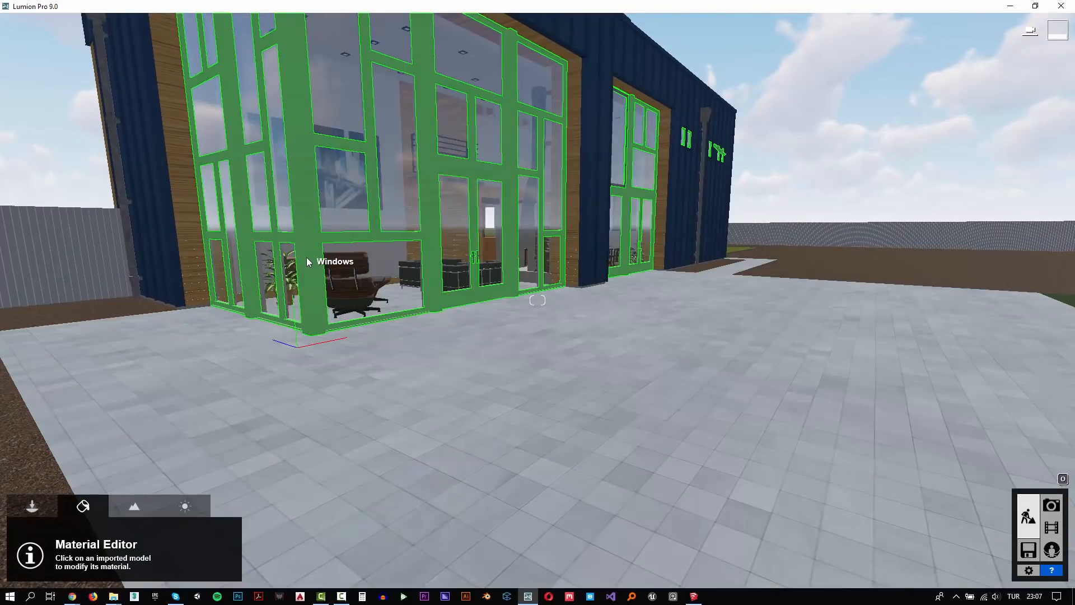
{"action": "left_click", "coordinate": [307, 259]}
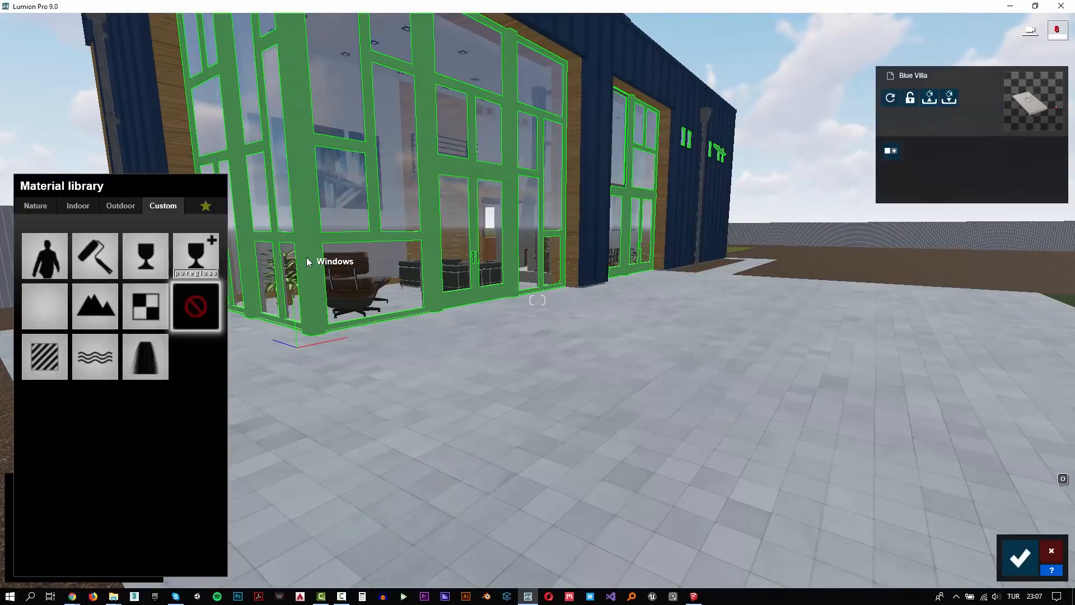
{"action": "left_click", "coordinate": [53, 355]}
{"action": "left_click", "coordinate": [41, 400]}
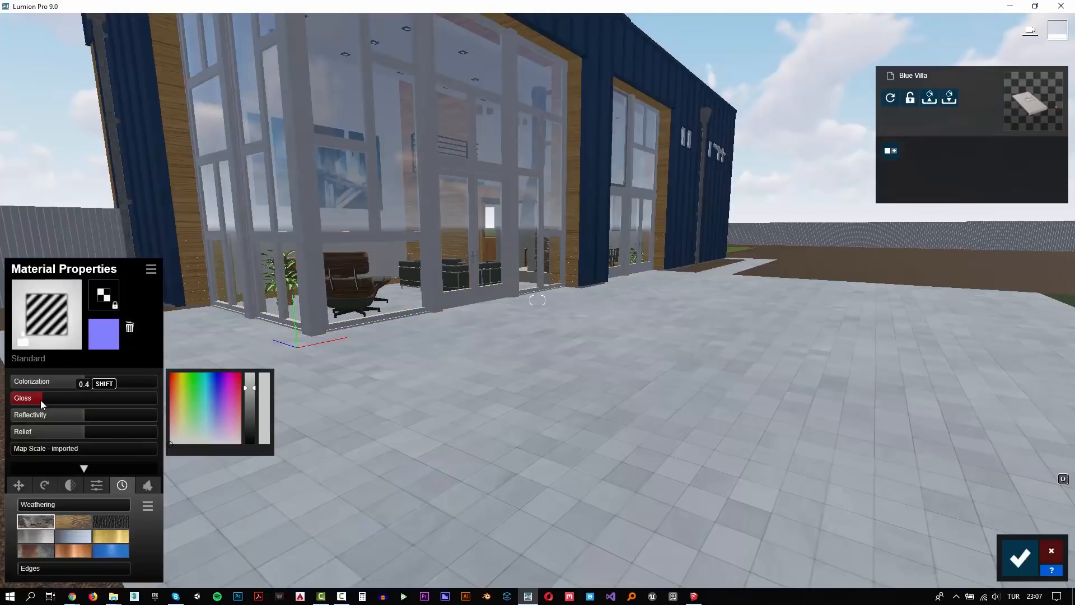
{"action": "left_click", "coordinate": [248, 380]}
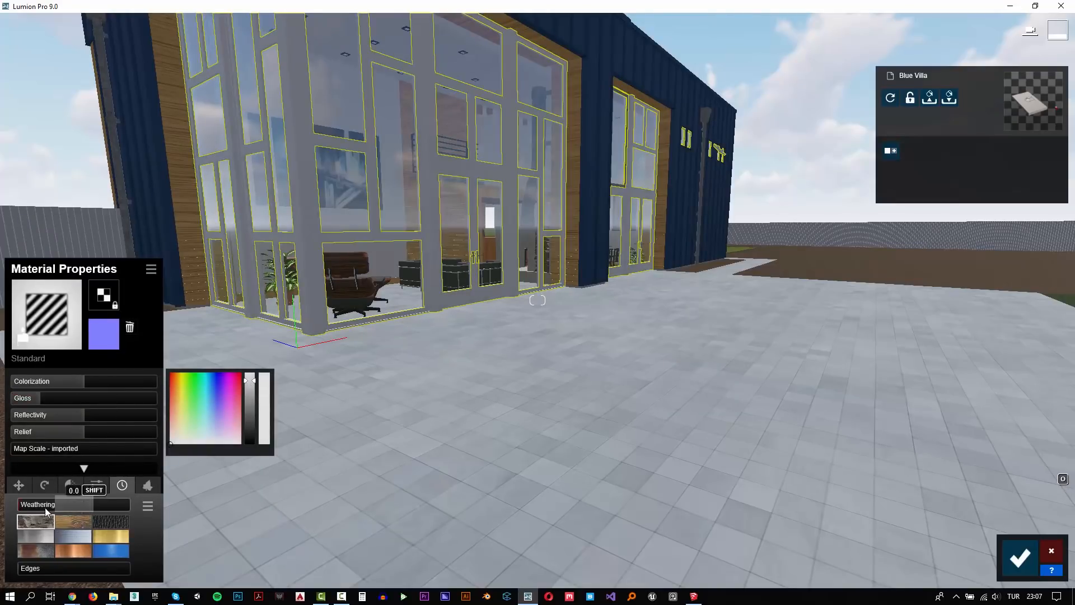
{"action": "left_click_drag", "start_coordinate": [33, 508], "coordinate": [44, 507]}
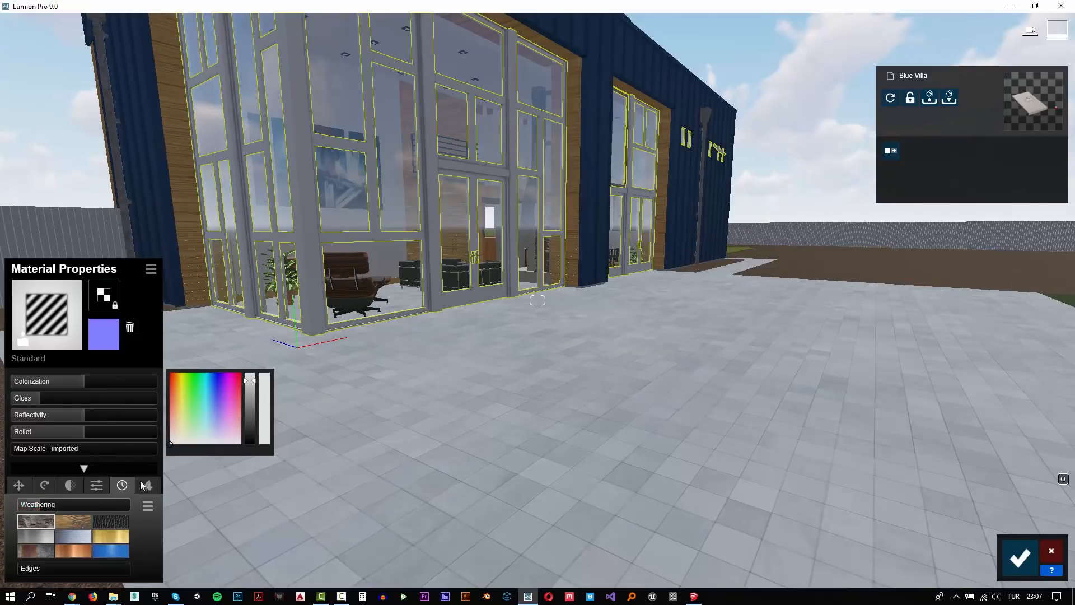
- Assign the Standard material to the Terrace paving, with reduced gloss and relief at about 1.3
{"action": "left_click", "coordinate": [472, 458]}
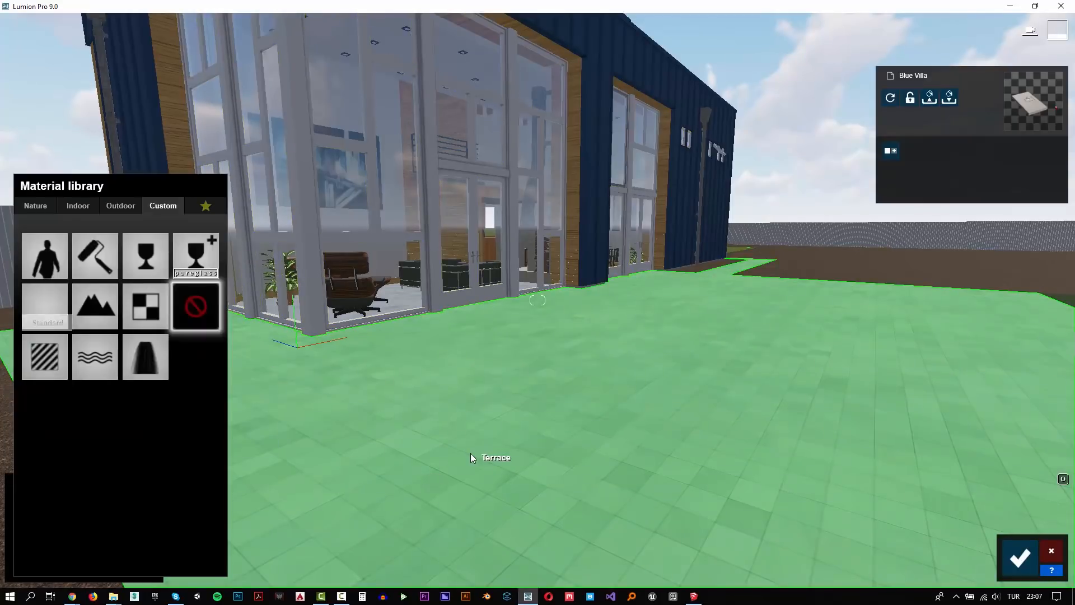
{"action": "left_click", "coordinate": [46, 369]}
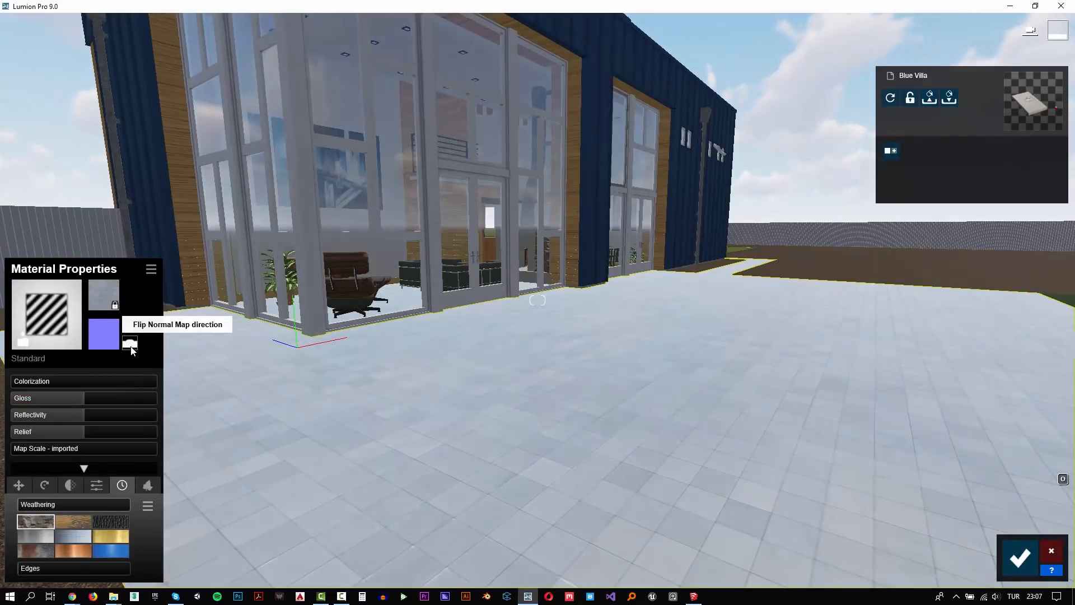
{"action": "left_click", "coordinate": [49, 398]}
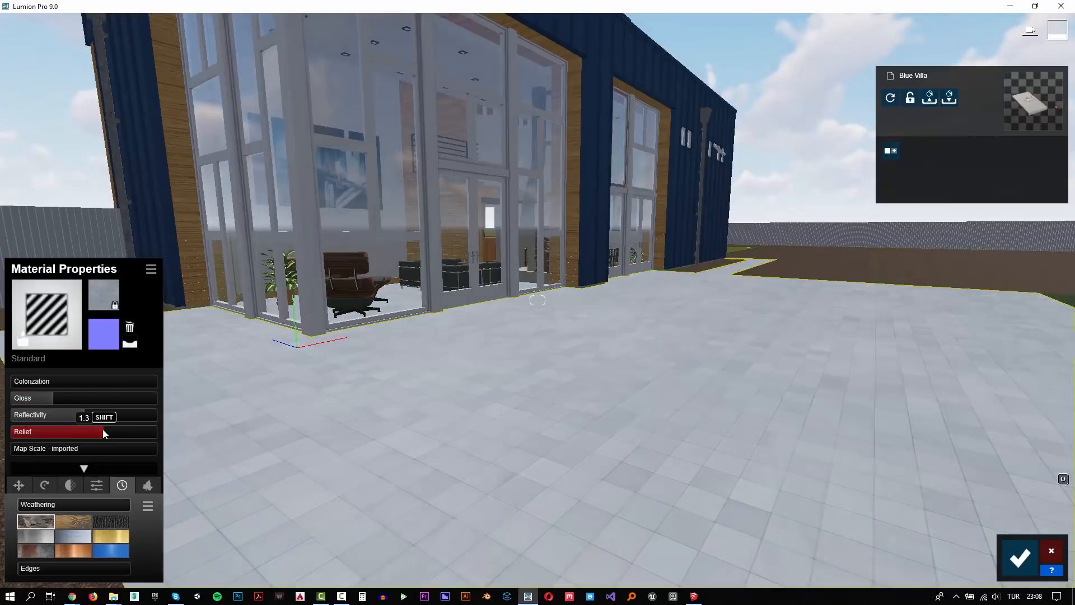
- Give the wood cladding around the windows the Standard material with reduced gloss and wood-type weathering, and save the material changes
{"action": "right_click_drag", "start_coordinate": [367, 372], "coordinate": [353, 256]}
{"action": "key", "text": "w"}
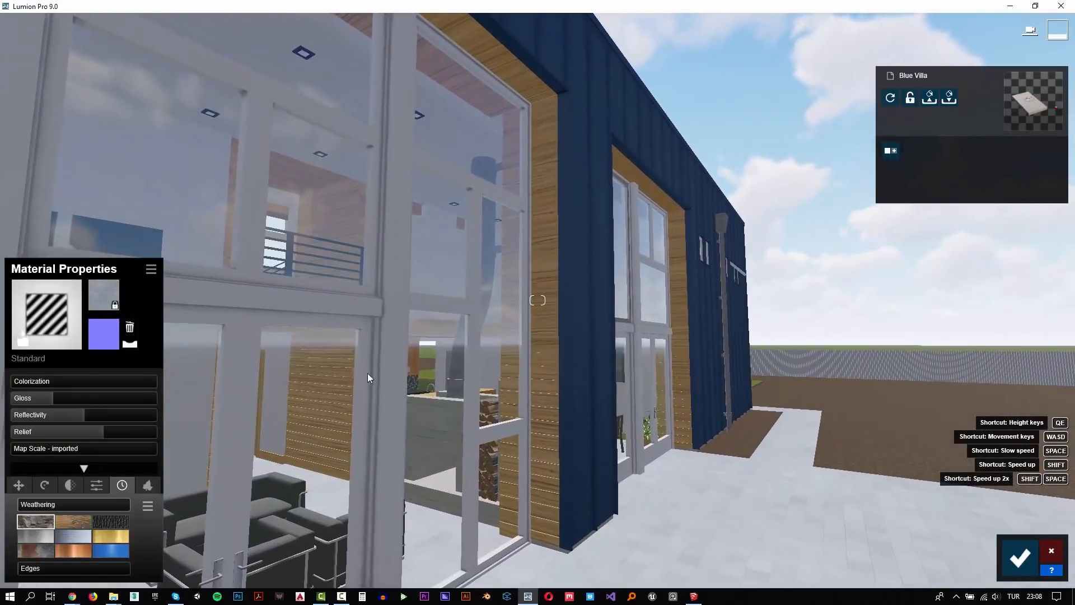
{"action": "left_click", "coordinate": [540, 358]}
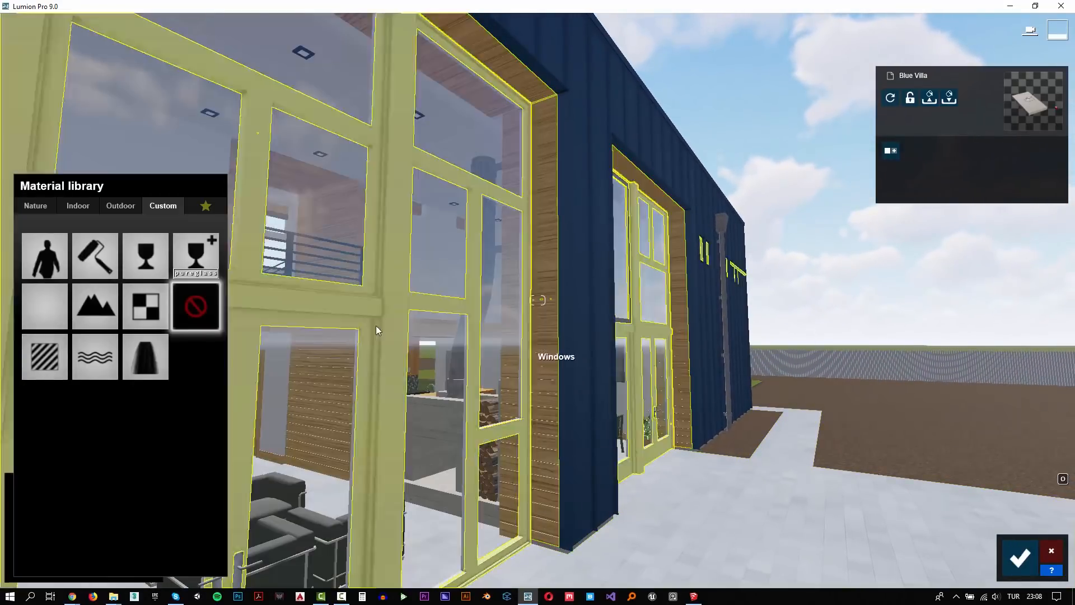
{"action": "left_click", "coordinate": [40, 364]}
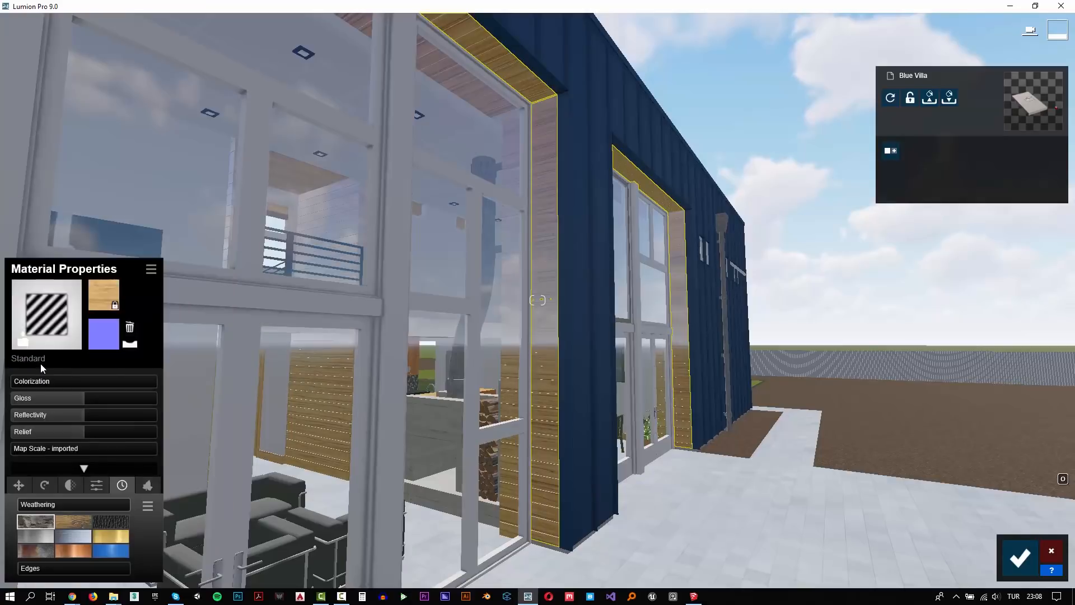
{"action": "left_click_drag", "start_coordinate": [56, 401], "coordinate": [58, 400]}
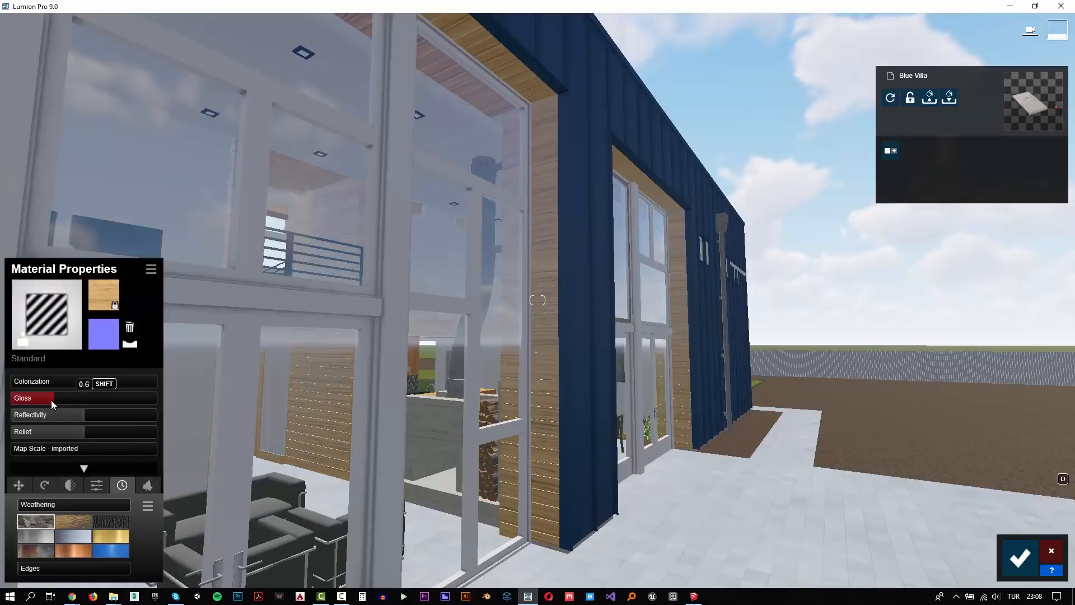
{"action": "left_click", "coordinate": [79, 522]}
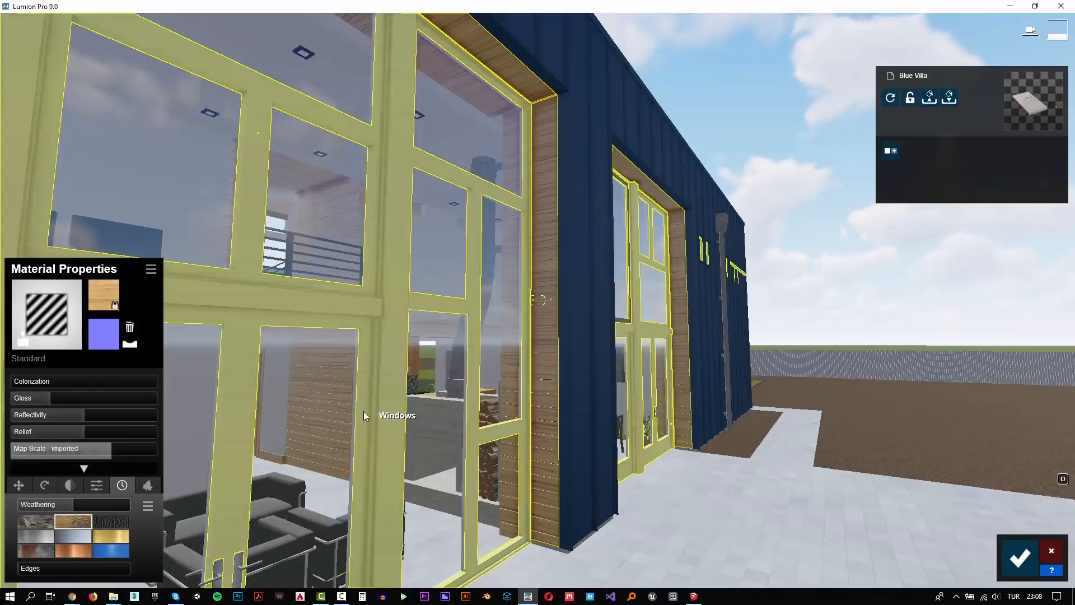
{"action": "key", "text": "s"}
{"action": "right_click_drag", "start_coordinate": [357, 408], "coordinate": [767, 526]}
{"action": "key", "text": "w"}
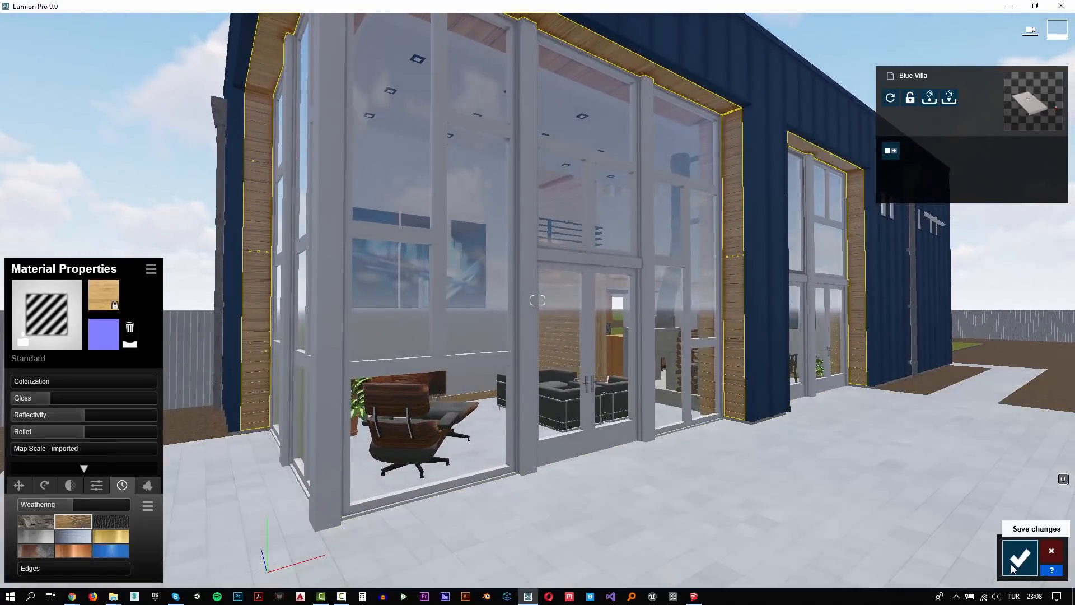
{"action": "left_click", "coordinate": [1020, 557]}
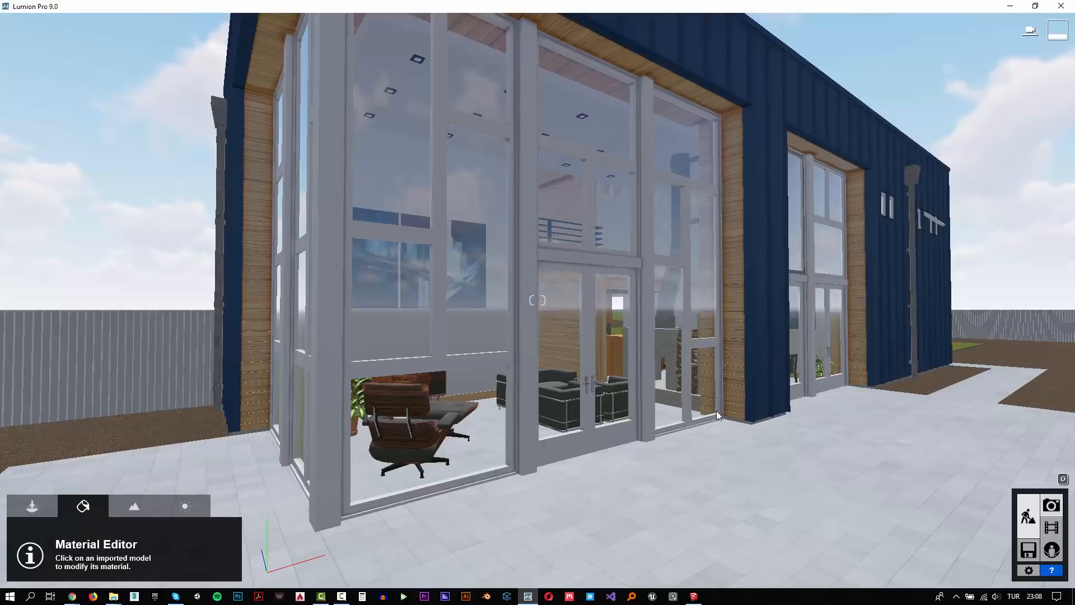
- Return to photo 1, restore its camera and set the Reflection effect's preview quality to High
{"action": "left_click", "coordinate": [1051, 505]}
{"action": "left_click", "coordinate": [102, 513]}
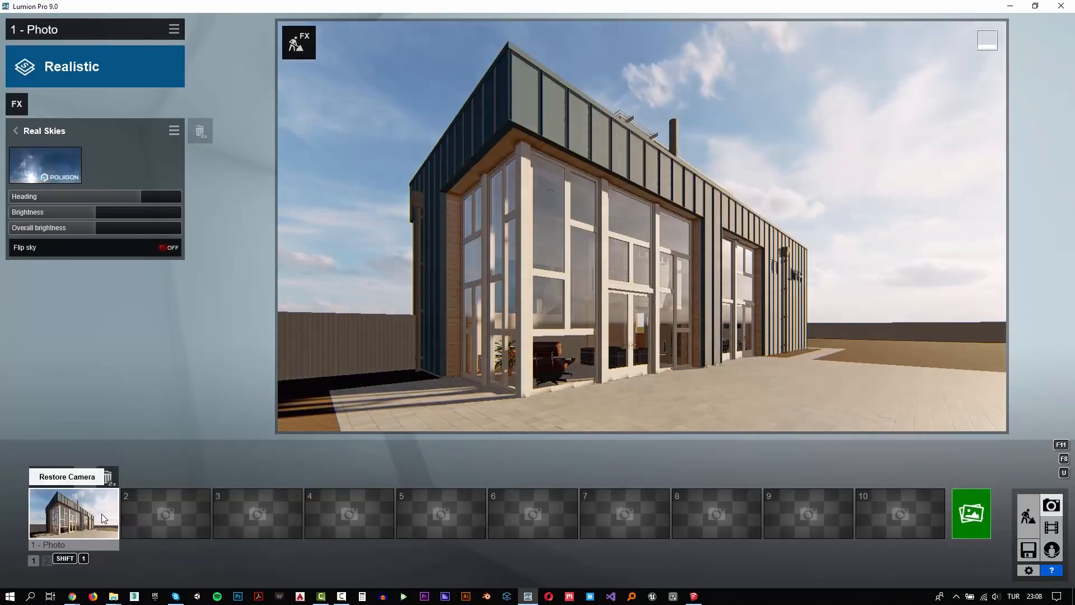
{"action": "left_click", "coordinate": [39, 129]}
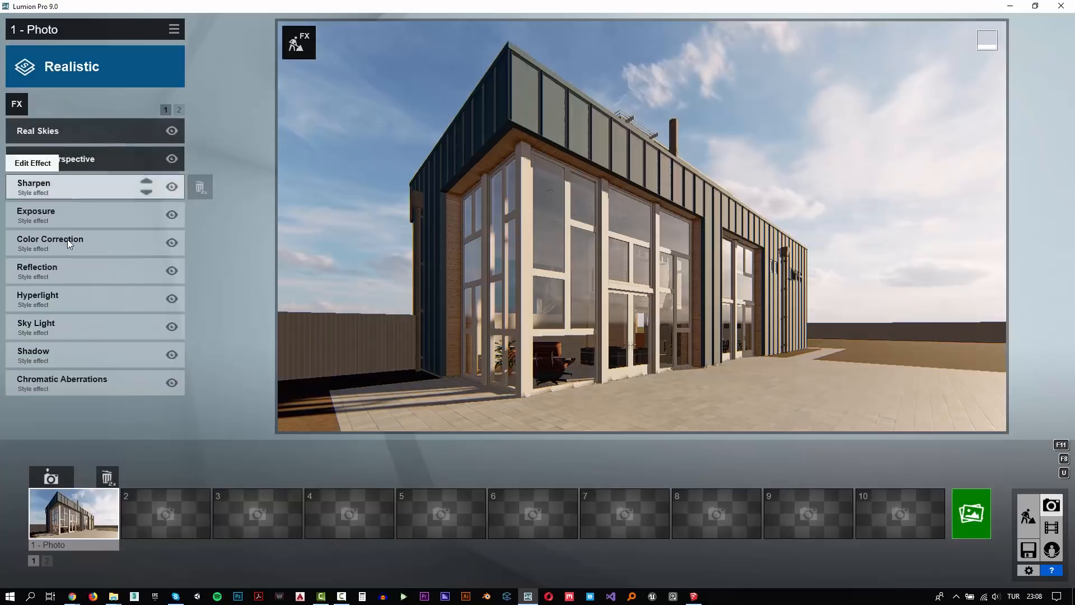
{"action": "left_click", "coordinate": [82, 276]}
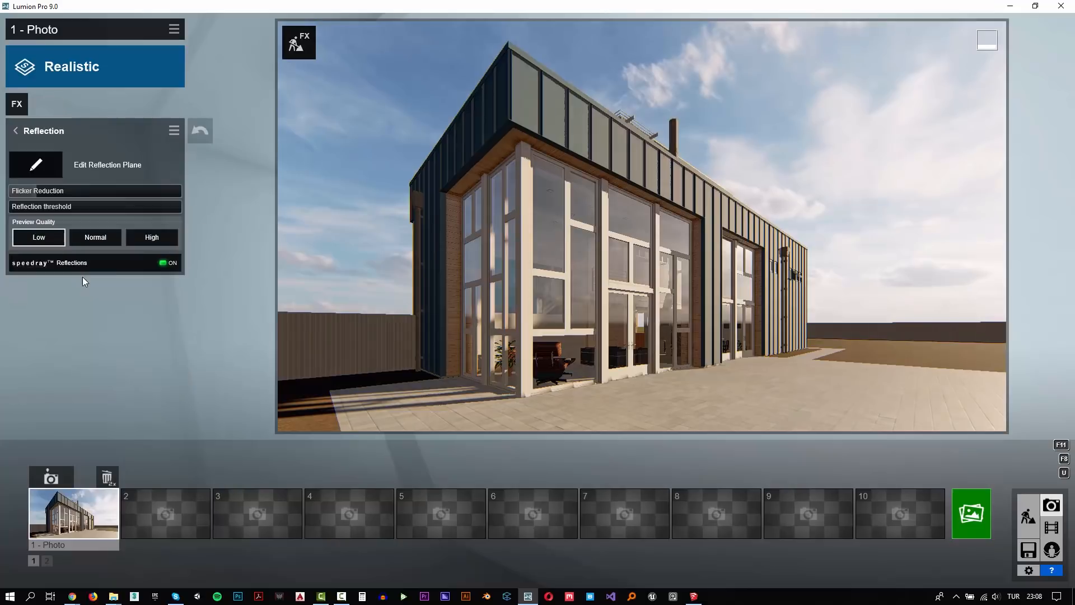
{"action": "left_click", "coordinate": [148, 237]}
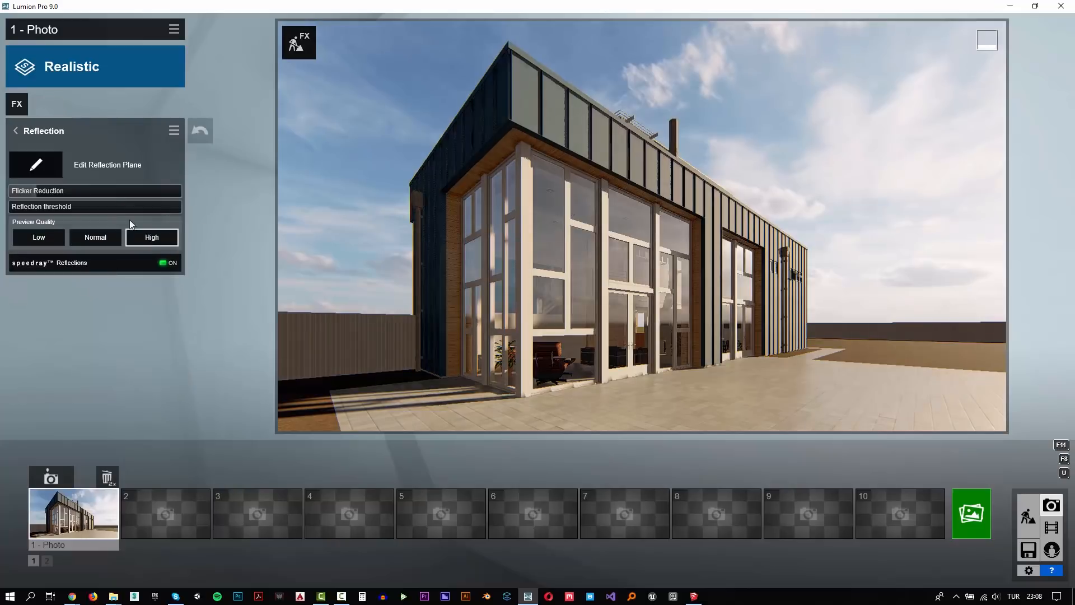
- Add four reflection planes to the villa's glass: three on the long facade, including the doors, and one on the short side
{"action": "left_click", "coordinate": [34, 165]}
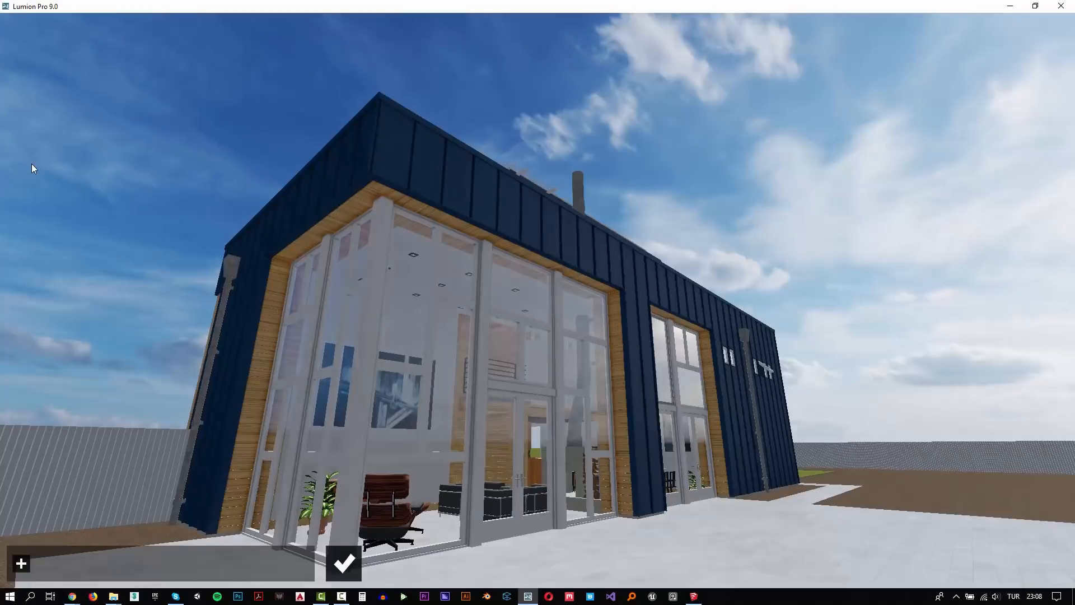
{"action": "left_click", "coordinate": [21, 563]}
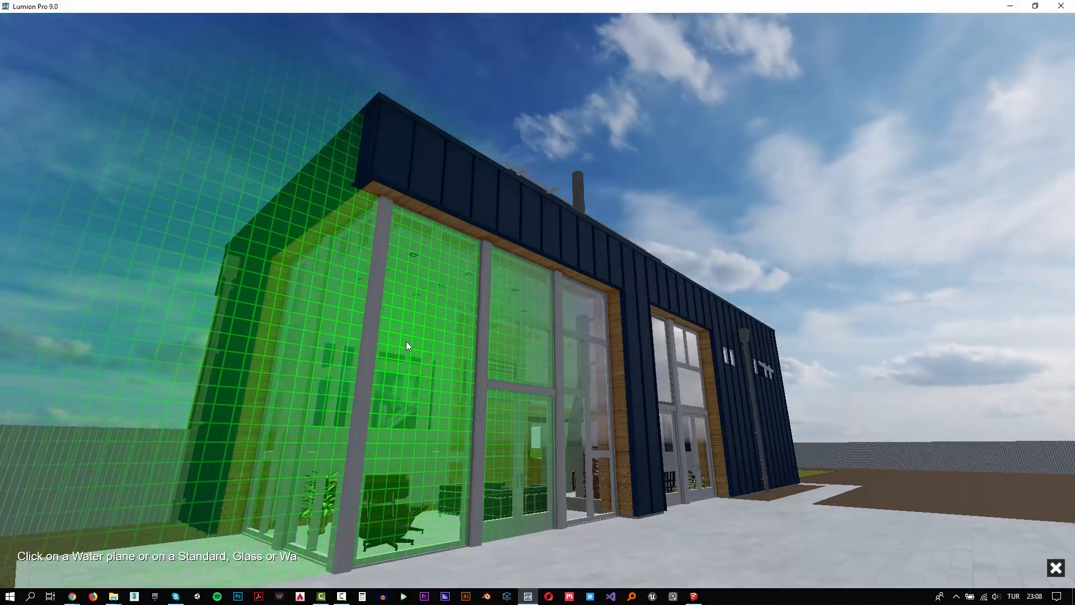
{"action": "left_click", "coordinate": [407, 346]}
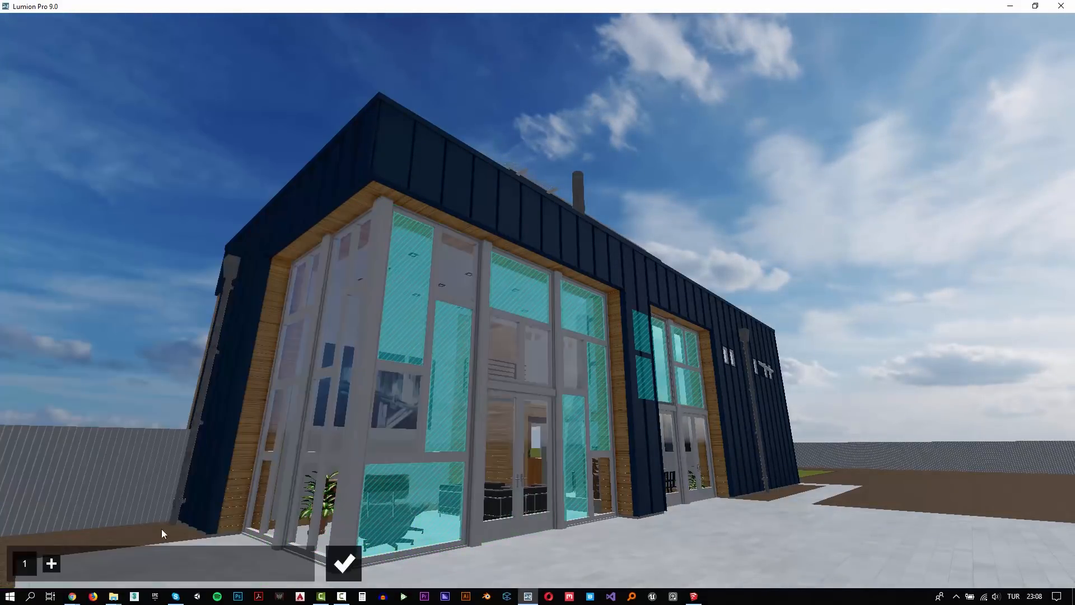
{"action": "left_click", "coordinate": [51, 564]}
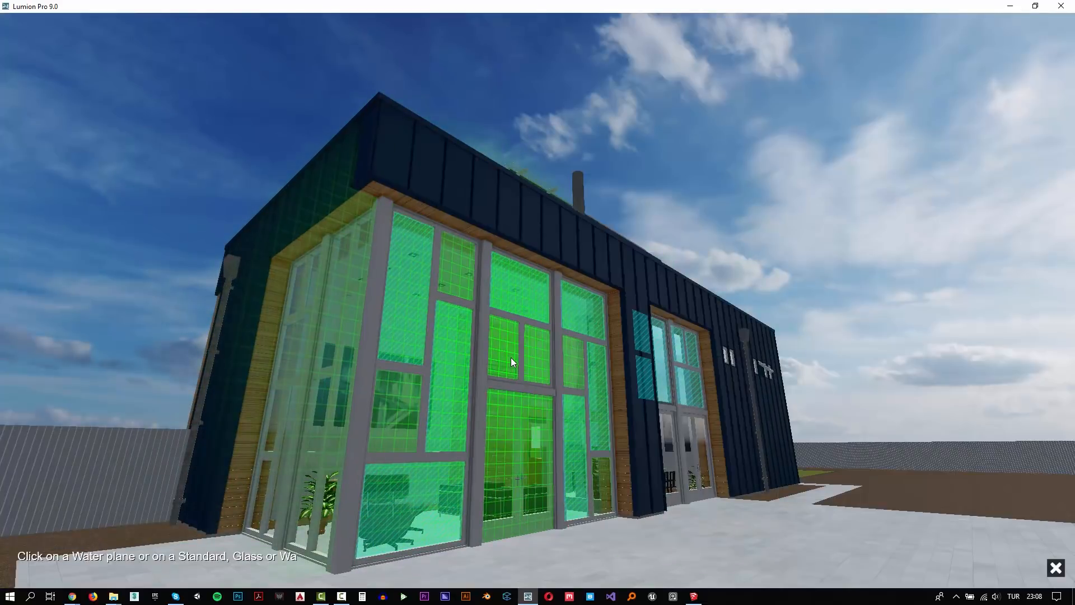
{"action": "left_click", "coordinate": [511, 357]}
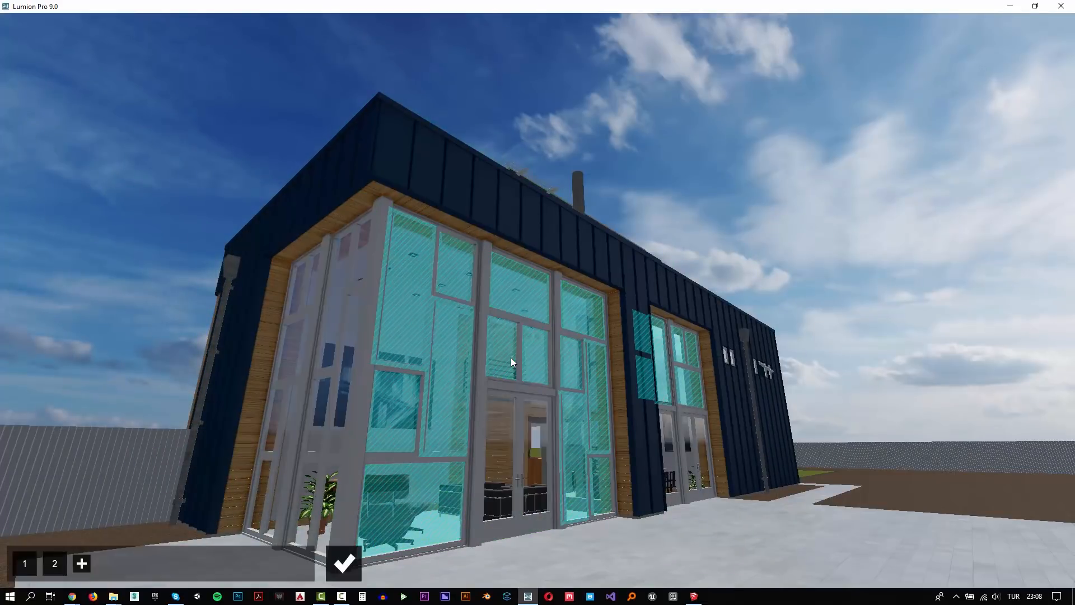
{"action": "left_click", "coordinate": [83, 564]}
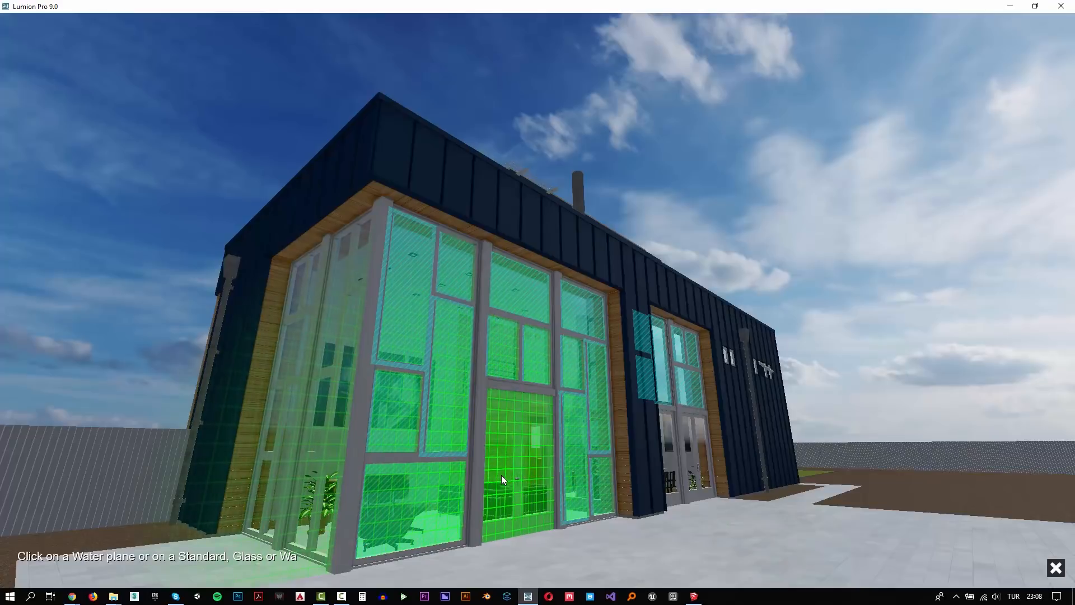
{"action": "left_click", "coordinate": [501, 478]}
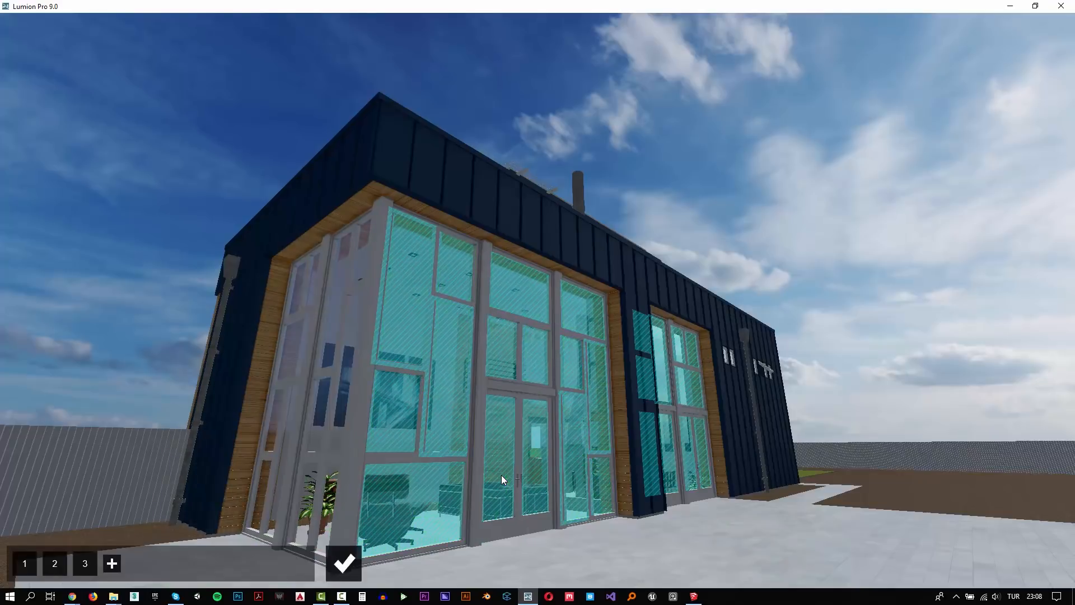
{"action": "left_click", "coordinate": [112, 563]}
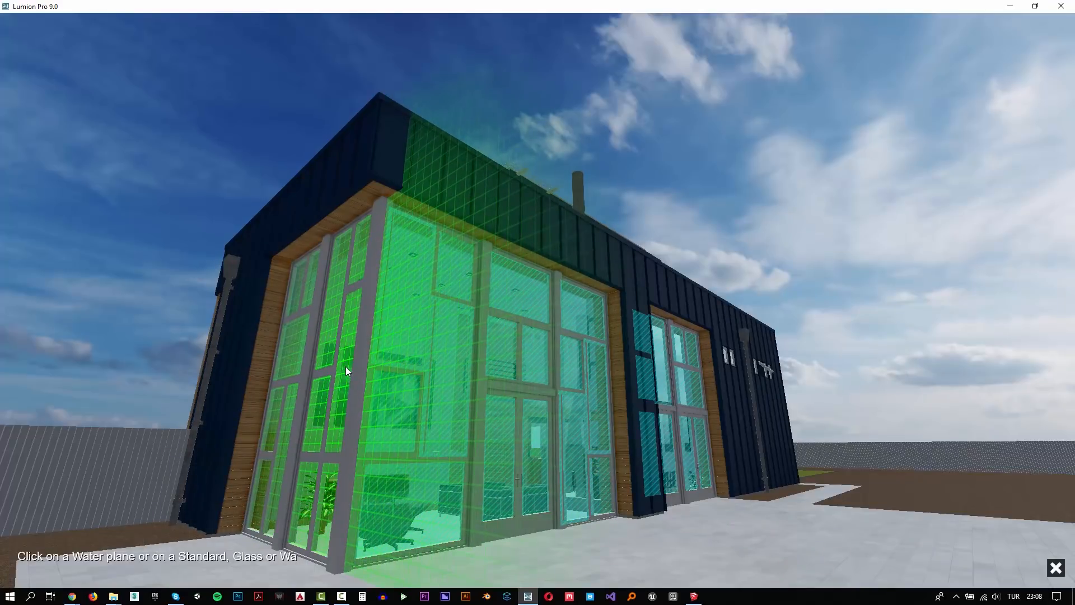
{"action": "left_click", "coordinate": [346, 368]}
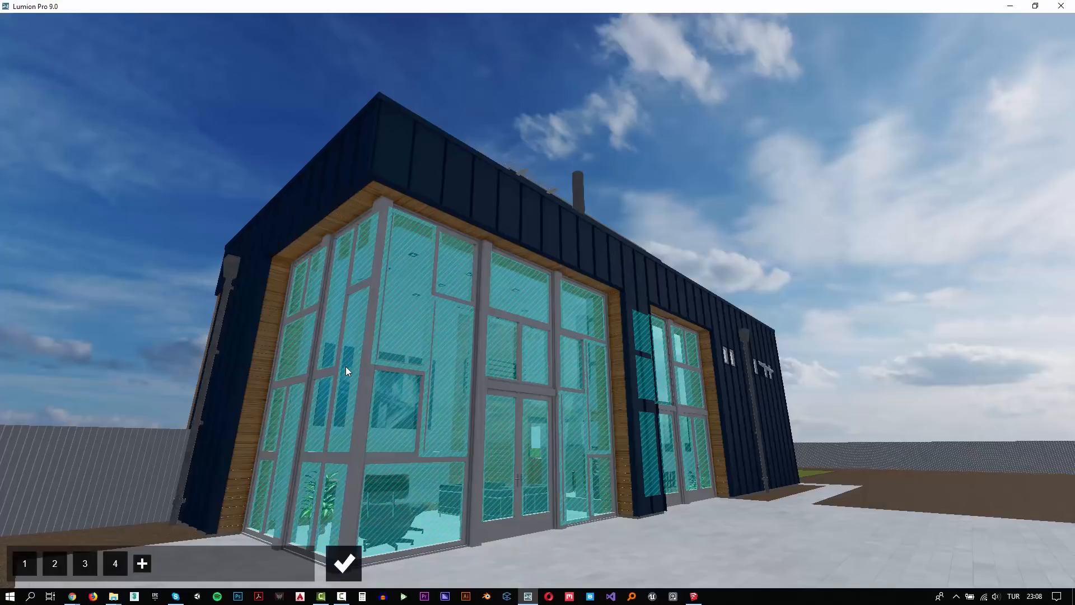
{"action": "left_click", "coordinate": [347, 561]}
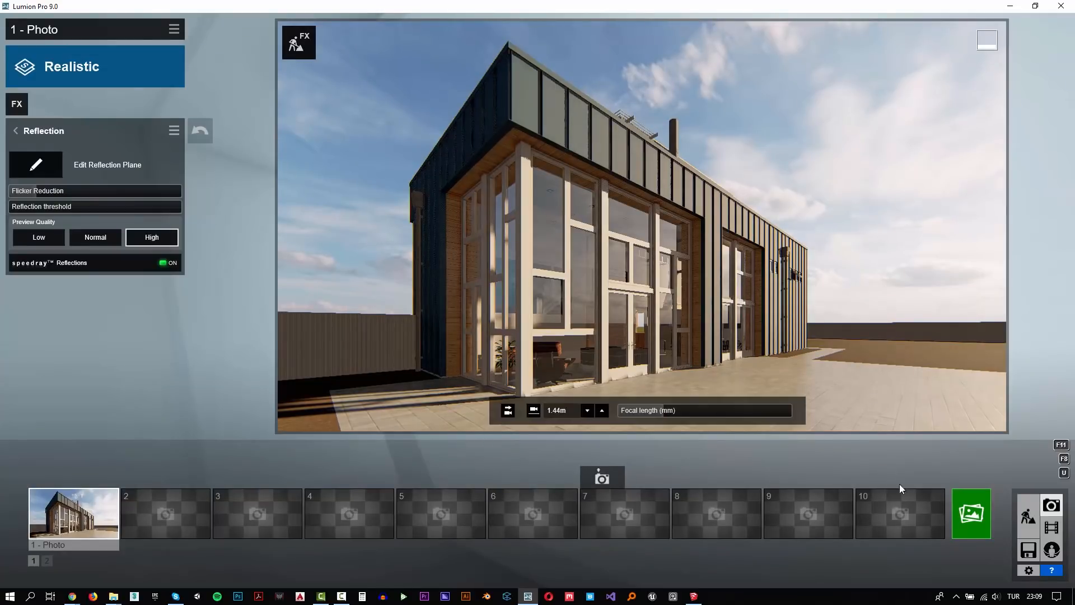
- In build mode, lay a mass-placement line of the default tree along the narrow soil bed between the blue facade and the paved path
{"action": "left_click", "coordinate": [1032, 522]}
{"action": "key", "text": "w"}
{"action": "right_click_drag", "start_coordinate": [919, 462], "coordinate": [946, 521]}
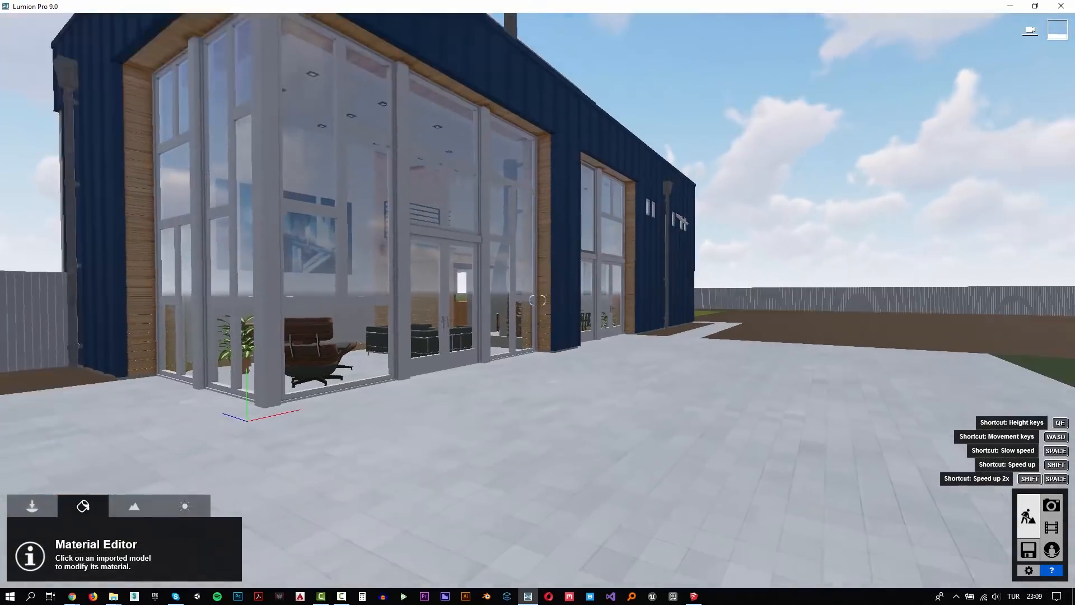
{"action": "key", "text": "w"}
{"action": "key", "text": "q"}
{"action": "right_click_drag", "start_coordinate": [538, 300], "coordinate": [456, 274]}
{"action": "key", "text": "s"}
{"action": "key", "text": "w"}
{"action": "key", "text": "s"}
{"action": "key", "text": "q"}
{"action": "key", "text": "w"}
{"action": "key", "text": "e"}
{"action": "key", "text": "w"}
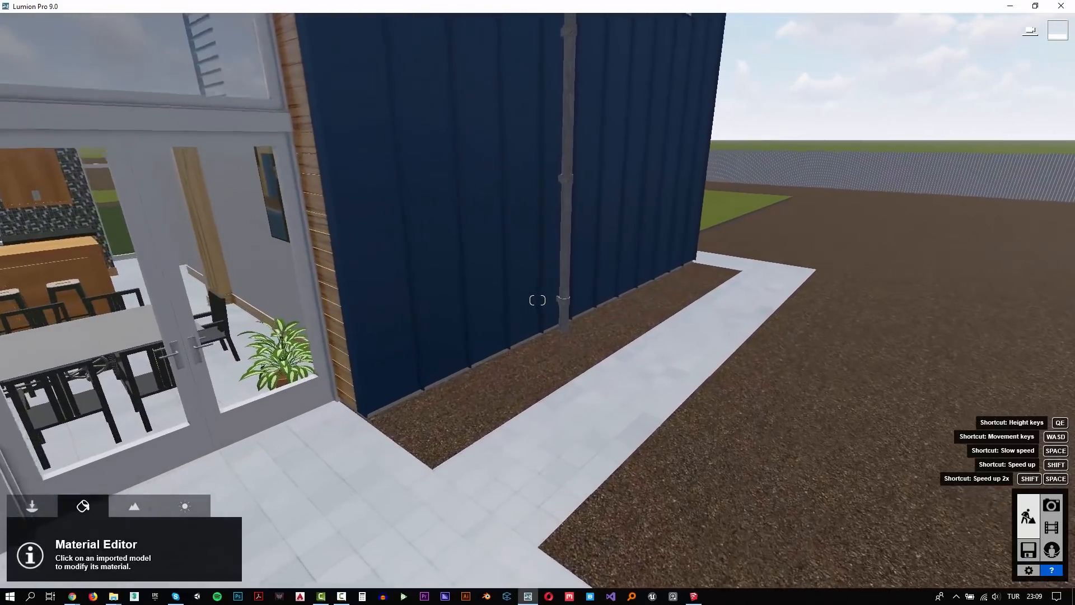
{"action": "key", "text": "w"}
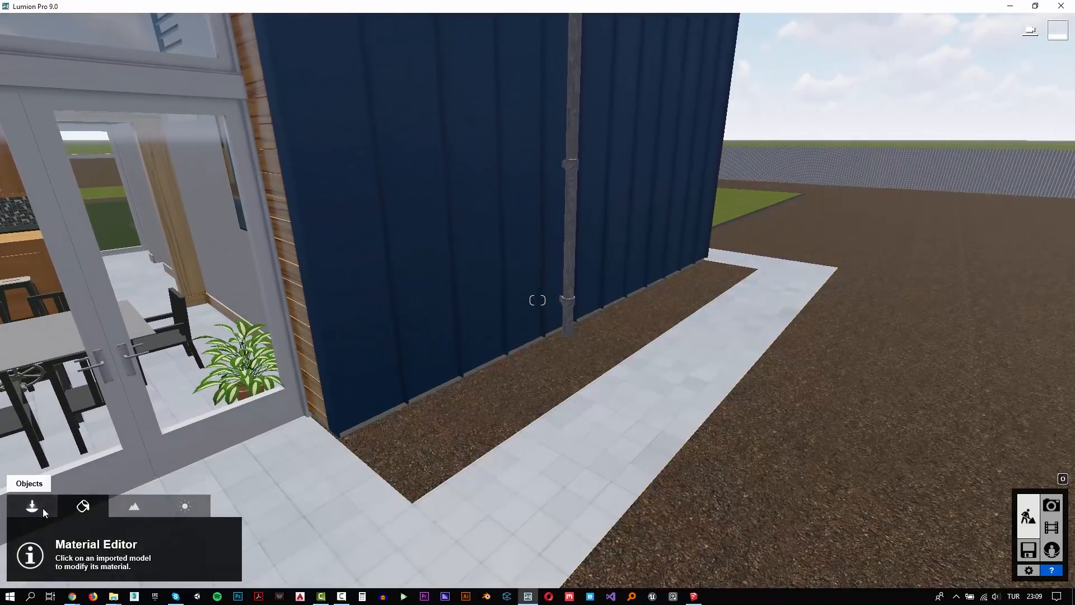
{"action": "left_click", "coordinate": [42, 509]}
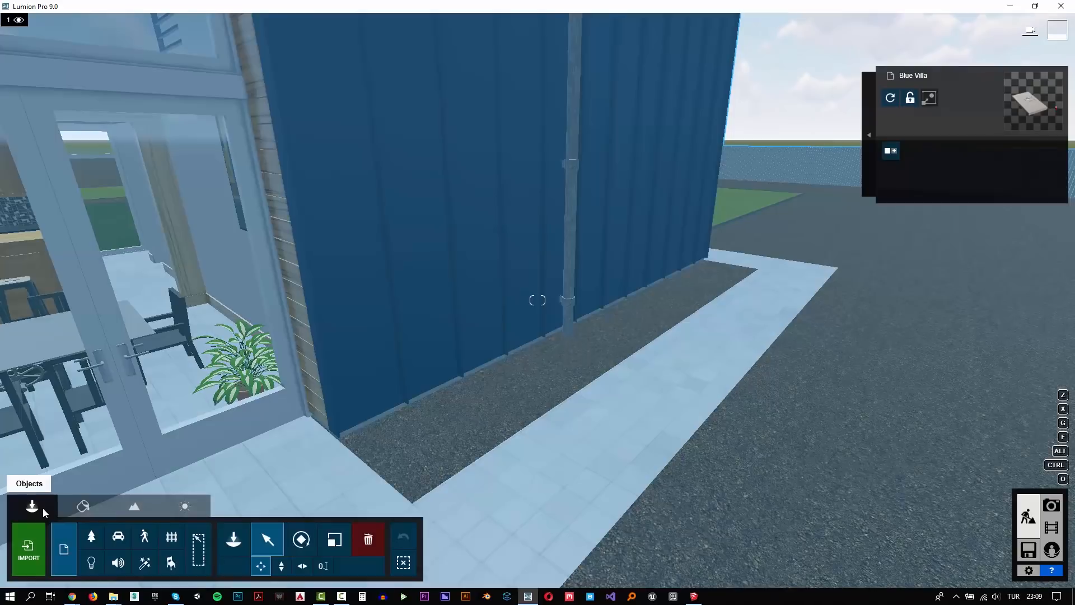
{"action": "left_click", "coordinate": [93, 538]}
{"action": "left_click", "coordinate": [234, 551]}
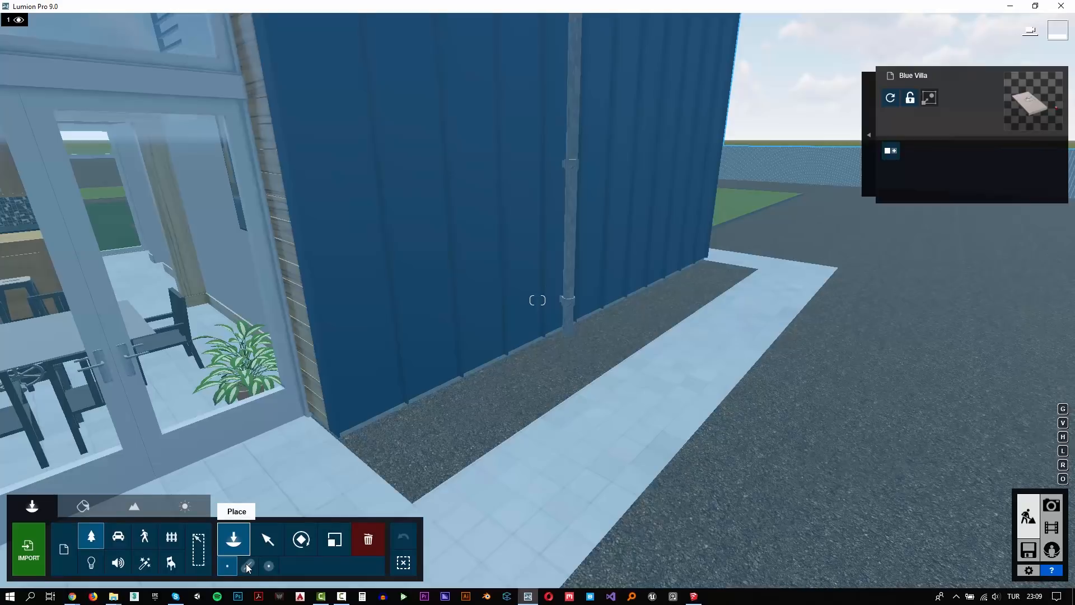
{"action": "left_click", "coordinate": [248, 566]}
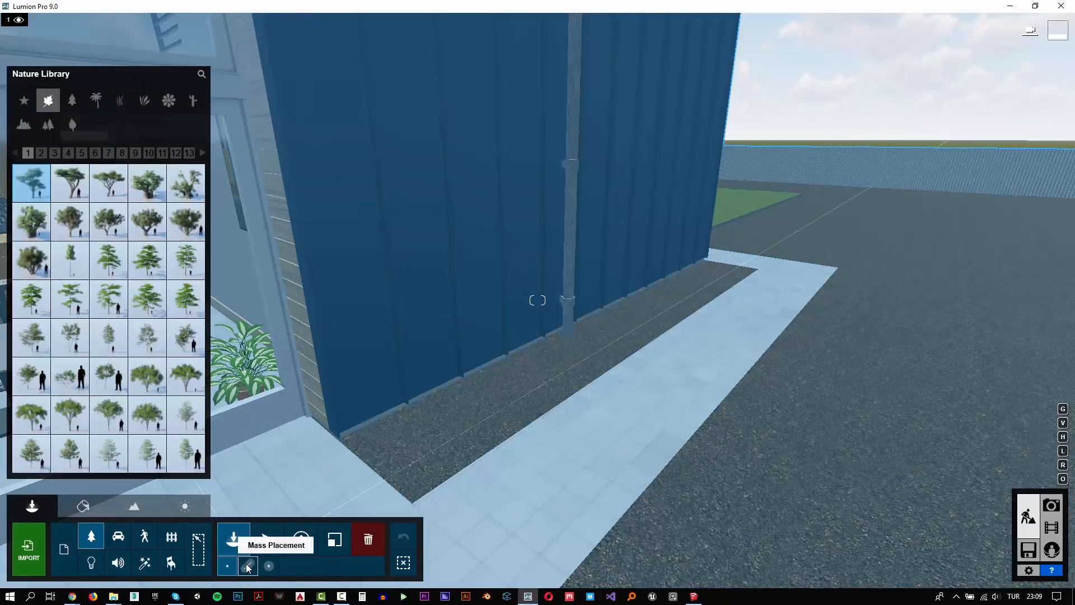
{"action": "left_click", "coordinate": [247, 566]}
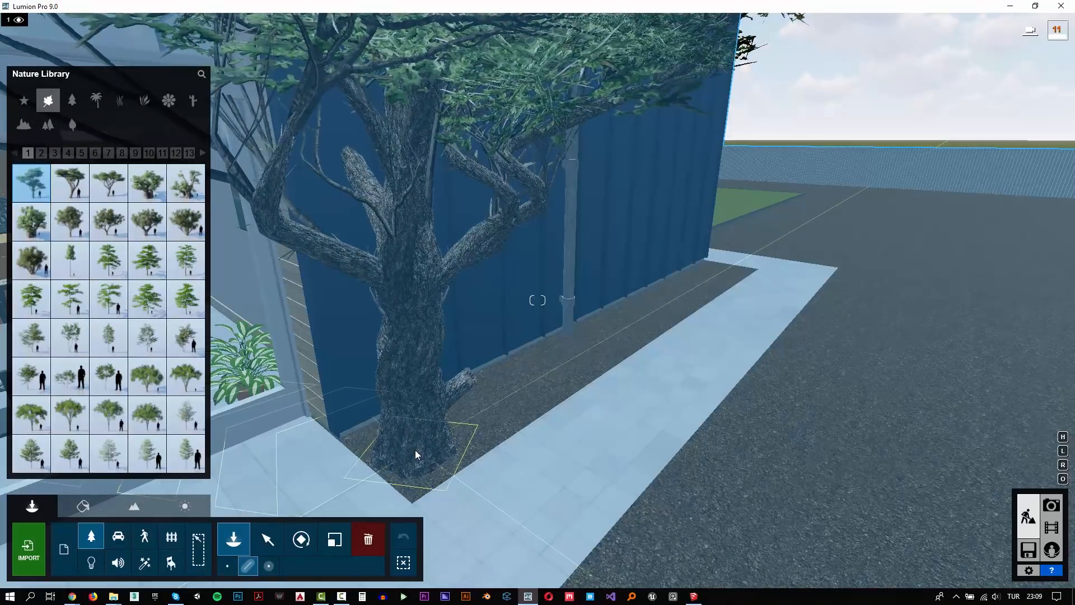
{"action": "left_click", "coordinate": [437, 436]}
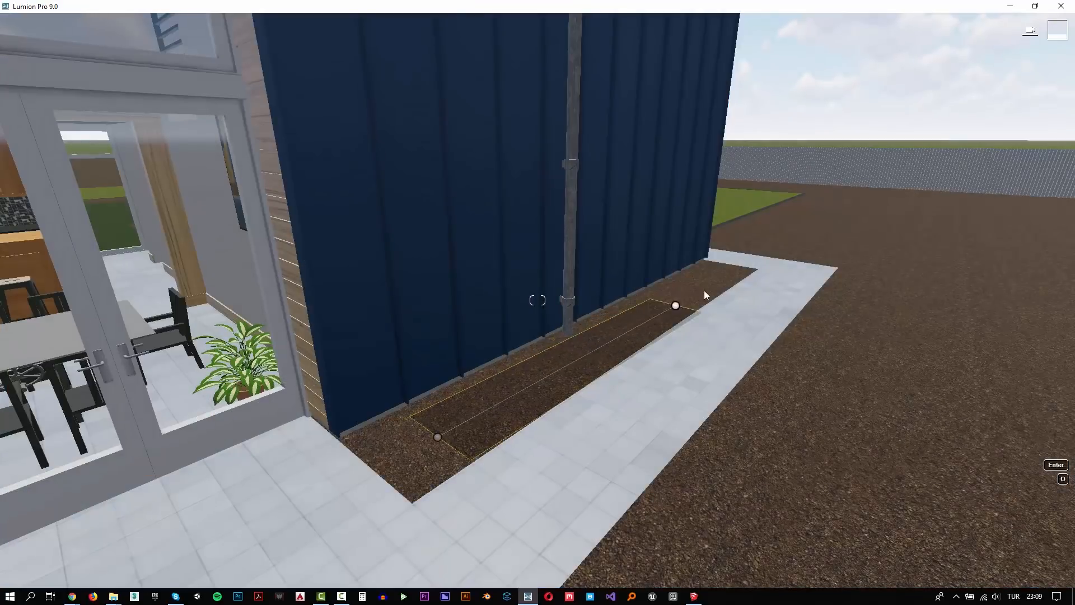
{"action": "left_click", "coordinate": [726, 267]}
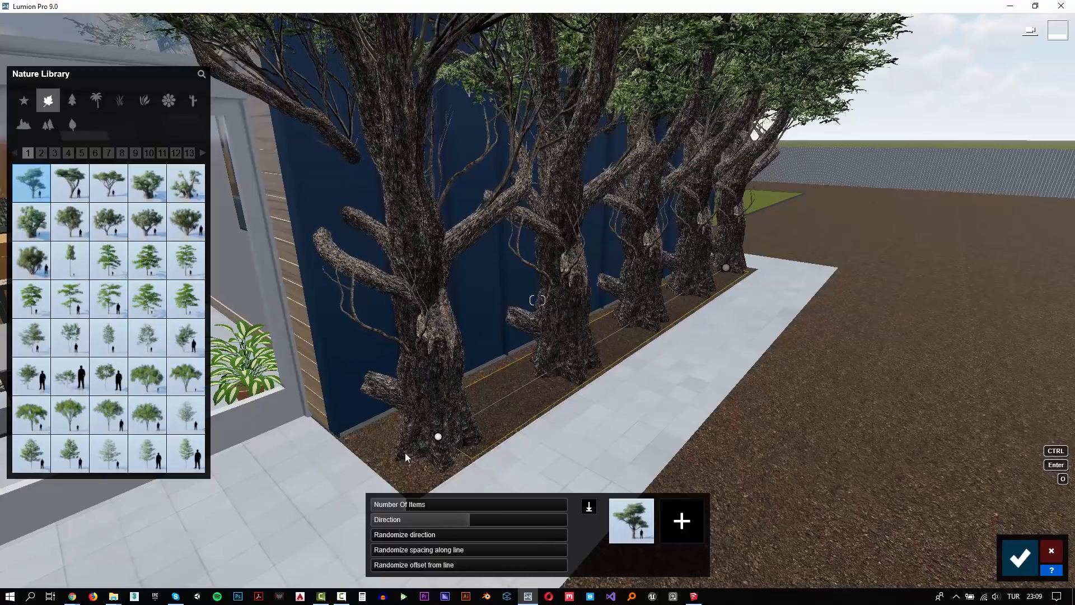
{"action": "left_click_drag", "start_coordinate": [422, 446], "coordinate": [393, 459]}
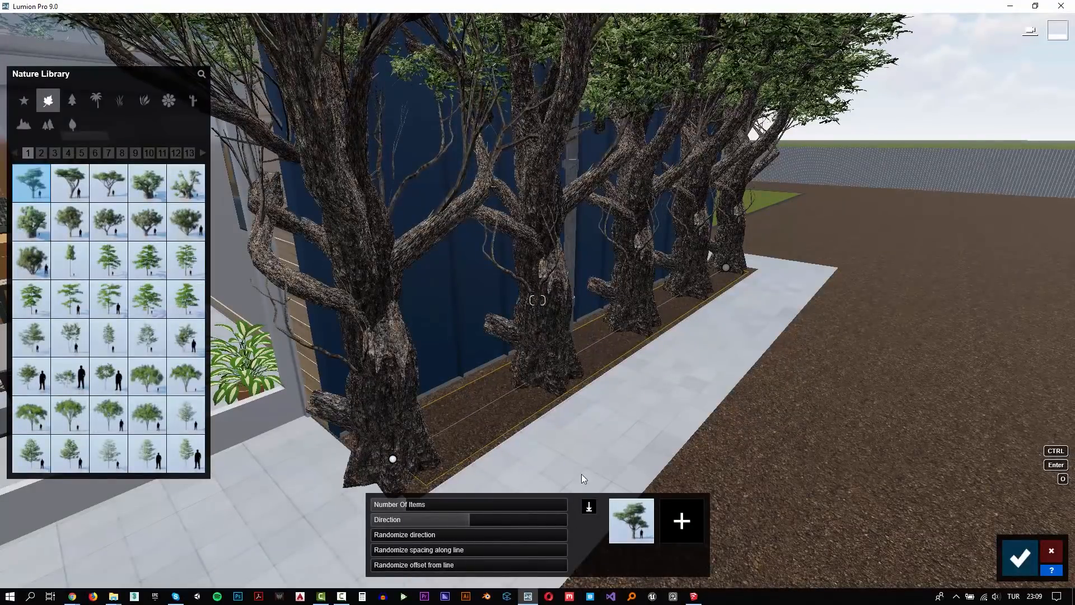
- Replace the trees in the row with Esparto grass and partly randomize the plants' direction
{"action": "left_click", "coordinate": [150, 104]}
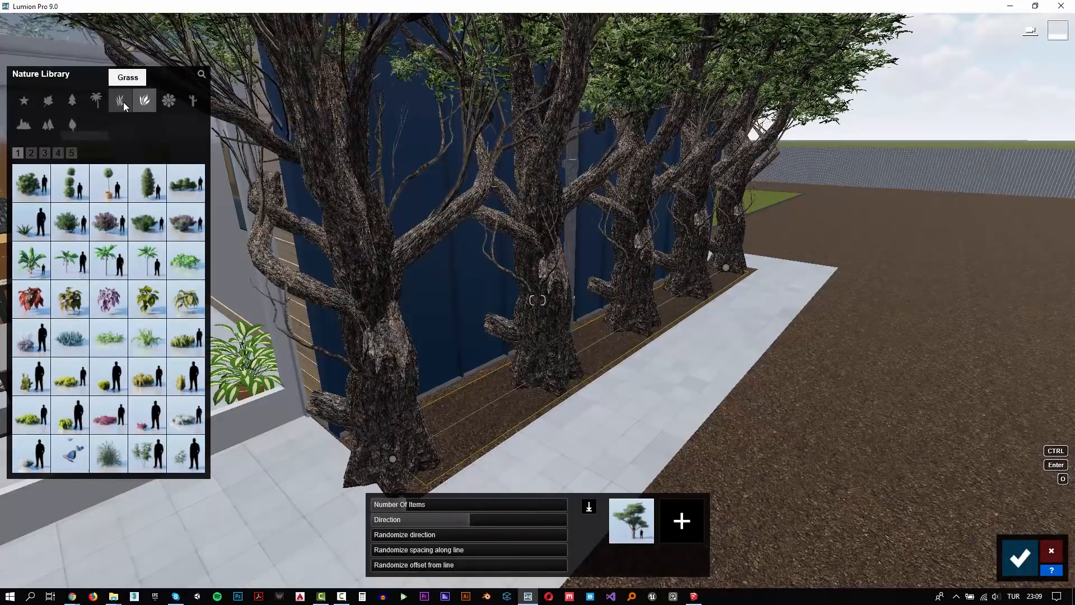
{"action": "left_click", "coordinate": [123, 102]}
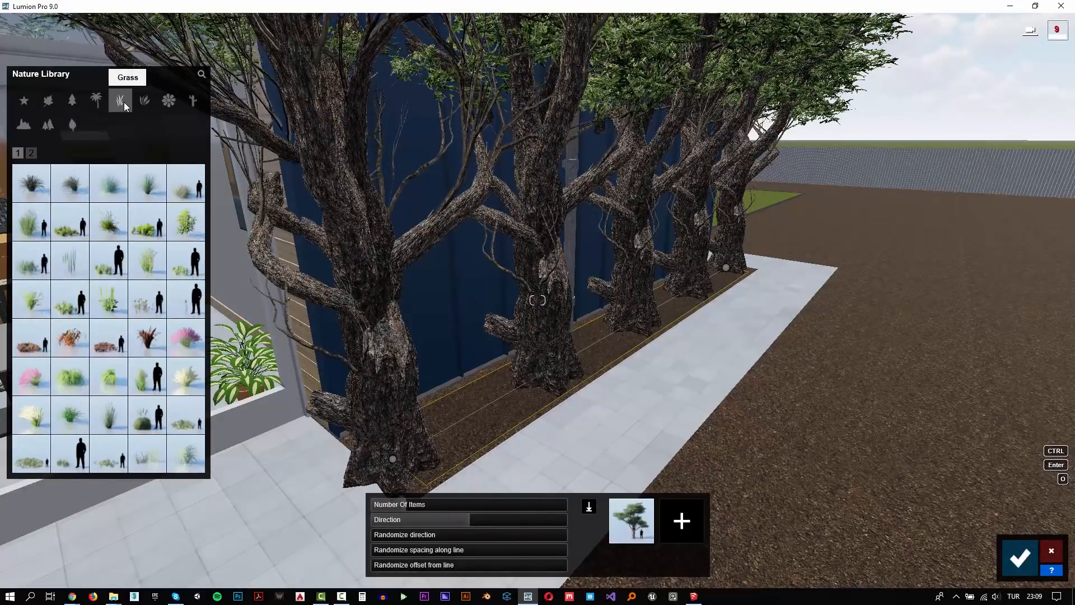
{"action": "left_click", "coordinate": [185, 200]}
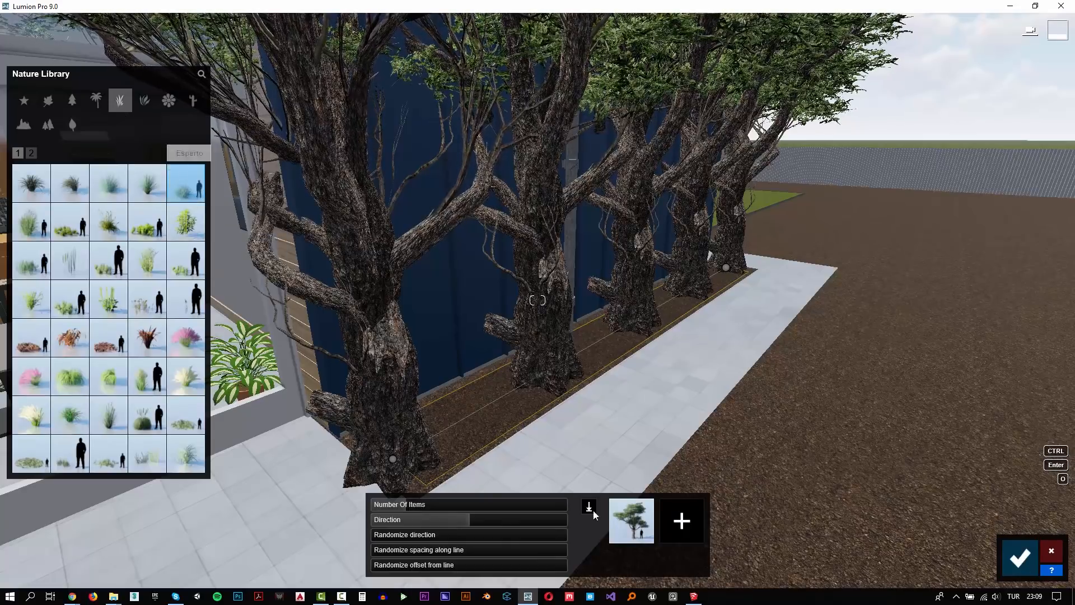
{"action": "left_click", "coordinate": [633, 531]}
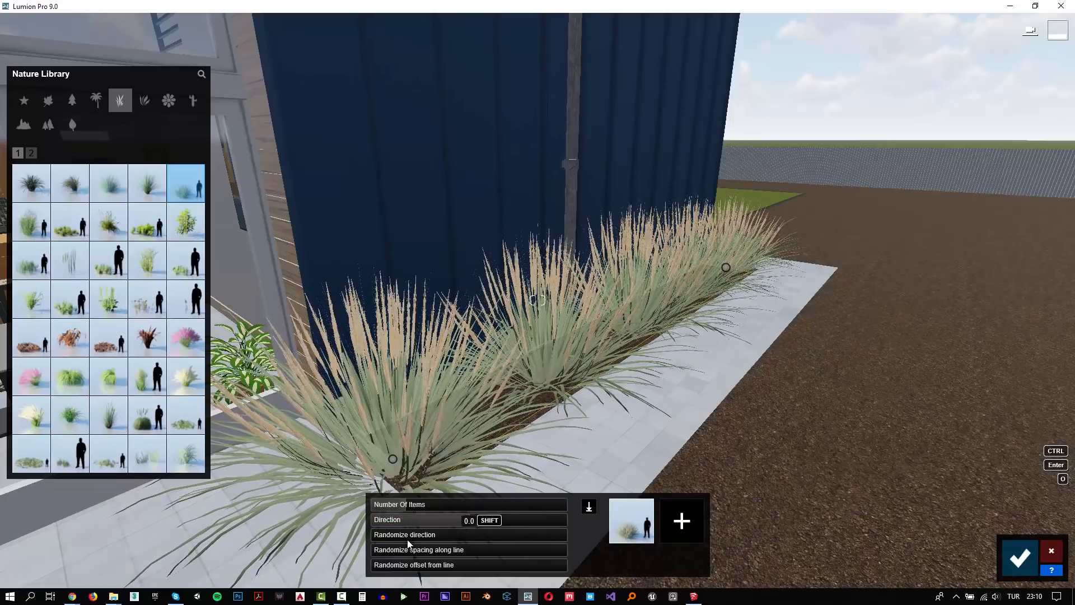
{"action": "left_click", "coordinate": [448, 535]}
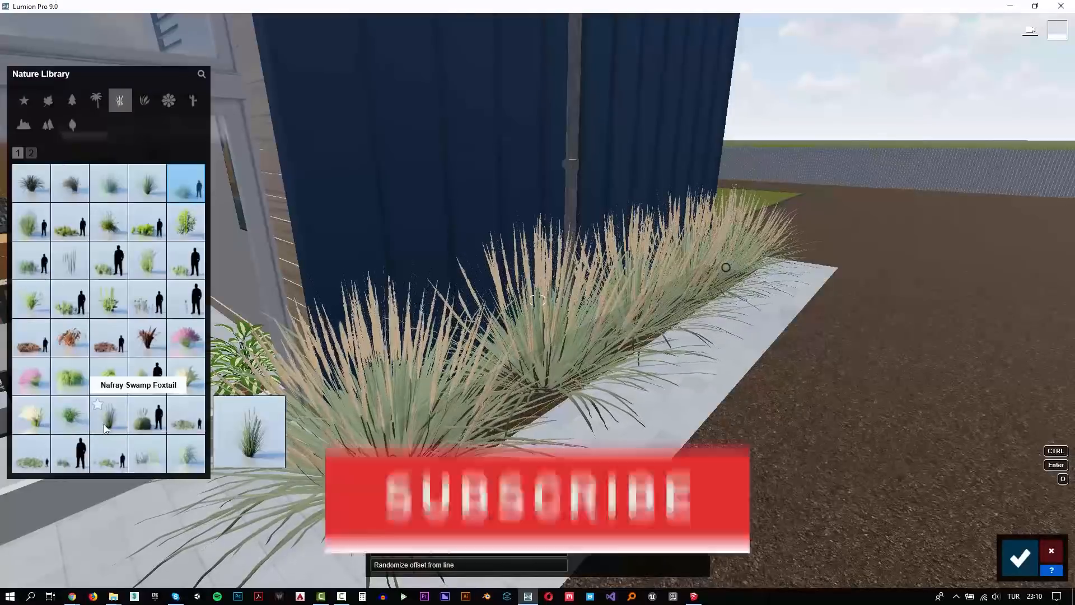
- Switch the row's plant to Nafray Swamp Foxtail and set the number of items to 8
{"action": "left_click", "coordinate": [106, 420]}
{"action": "left_click", "coordinate": [623, 541]}
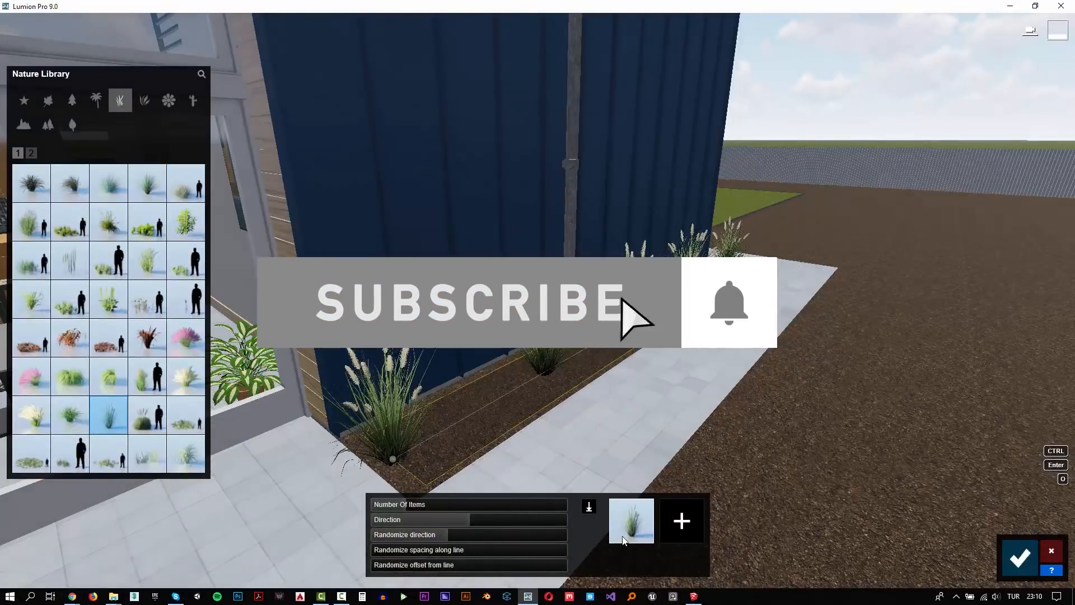
{"action": "left_click_drag", "start_coordinate": [415, 504], "coordinate": [428, 505]}
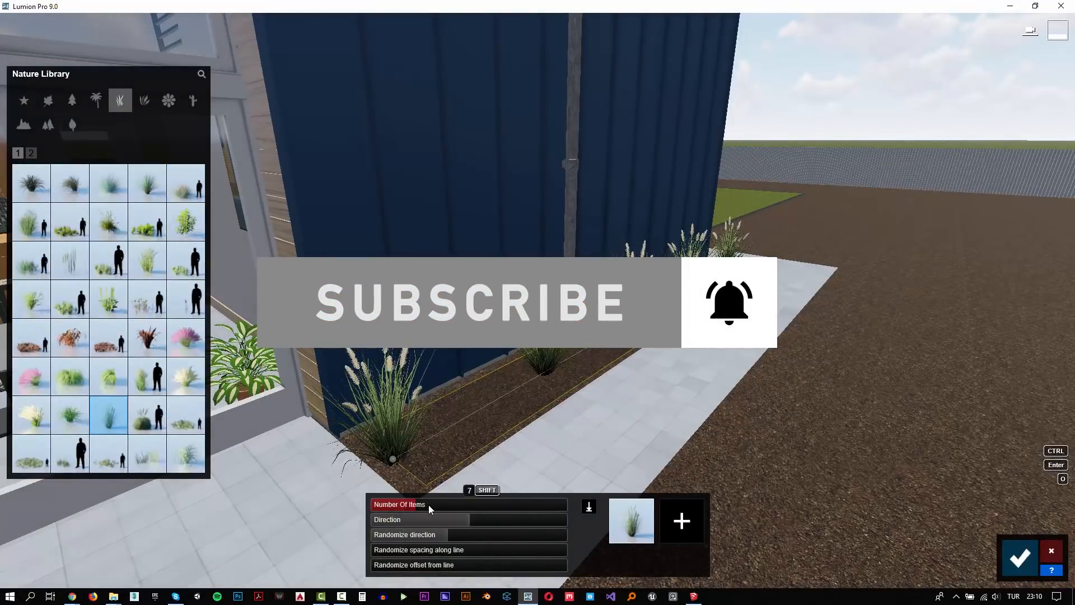
{"action": "left_click_drag", "start_coordinate": [421, 506], "coordinate": [419, 506]}
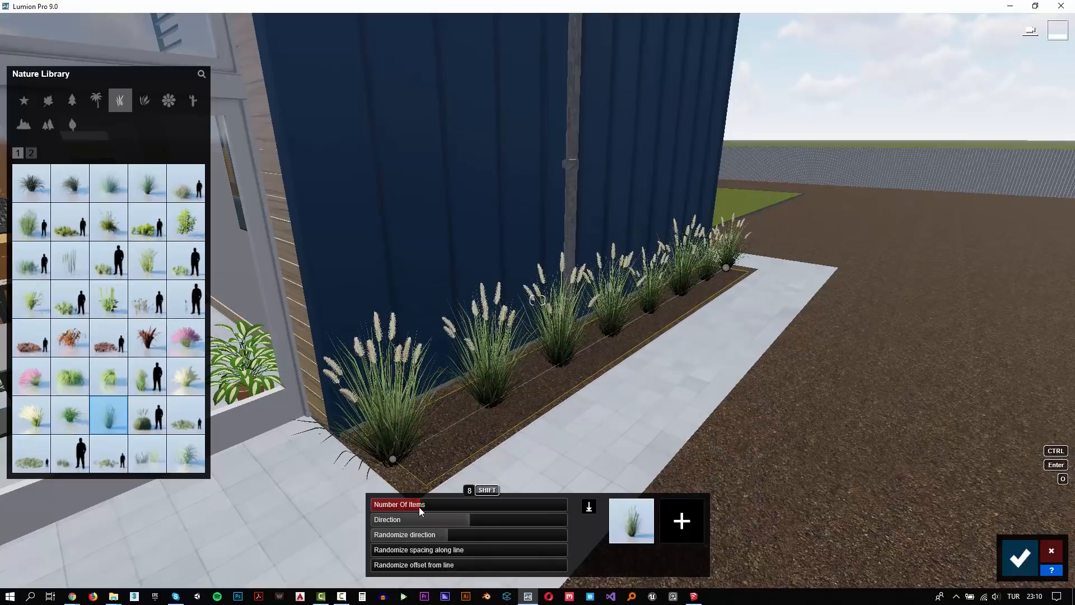
- Mix the pale feathery grass into the bed's foxtail row and raise the number of items for a denser planting
{"action": "left_click", "coordinate": [186, 376]}
{"action": "left_click", "coordinate": [686, 535]}
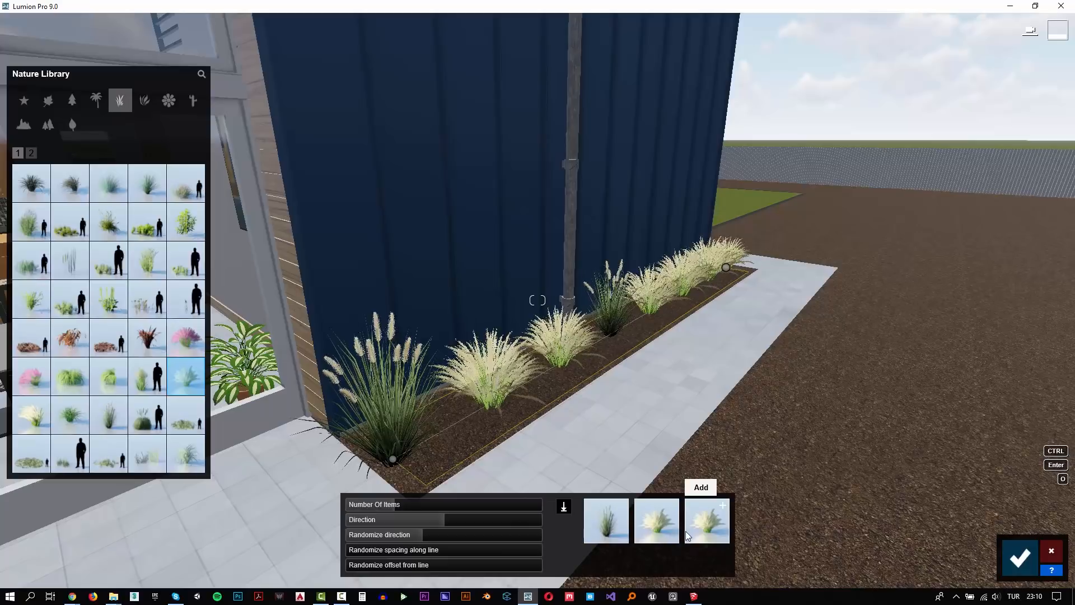
{"action": "mouse_move", "coordinate": [414, 505]}
{"action": "left_mouse_down"}
{"action": "mouse_move", "coordinate": [430, 502]}
{"action": "mouse_move", "coordinate": [423, 505]}
{"action": "left_mouse_up"}
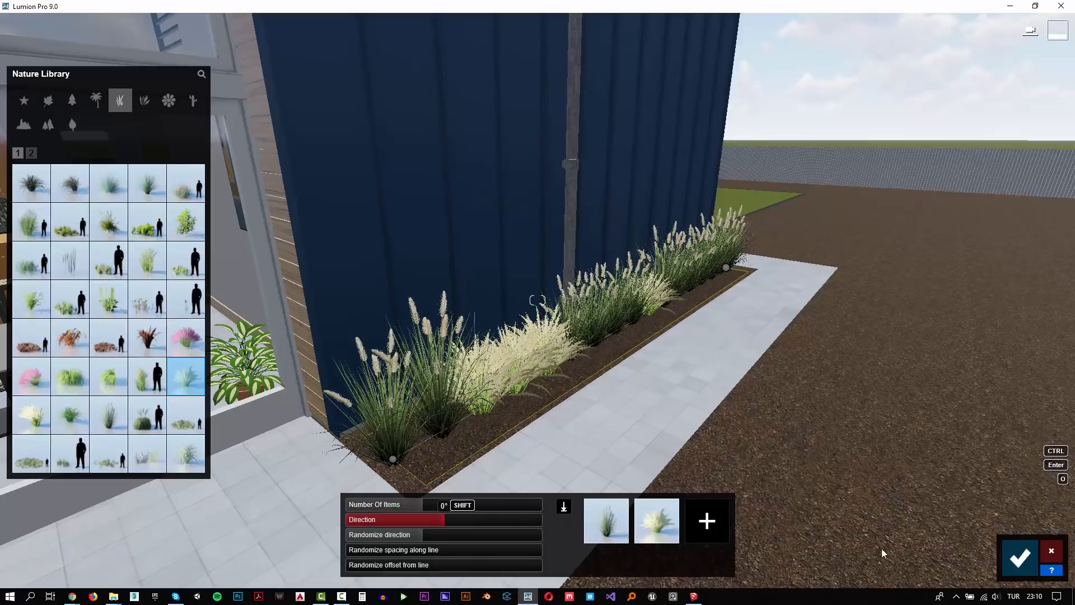
- Confirm the facade bed planting and review it in photo 1 with its camera restored
{"action": "left_click", "coordinate": [1019, 556]}
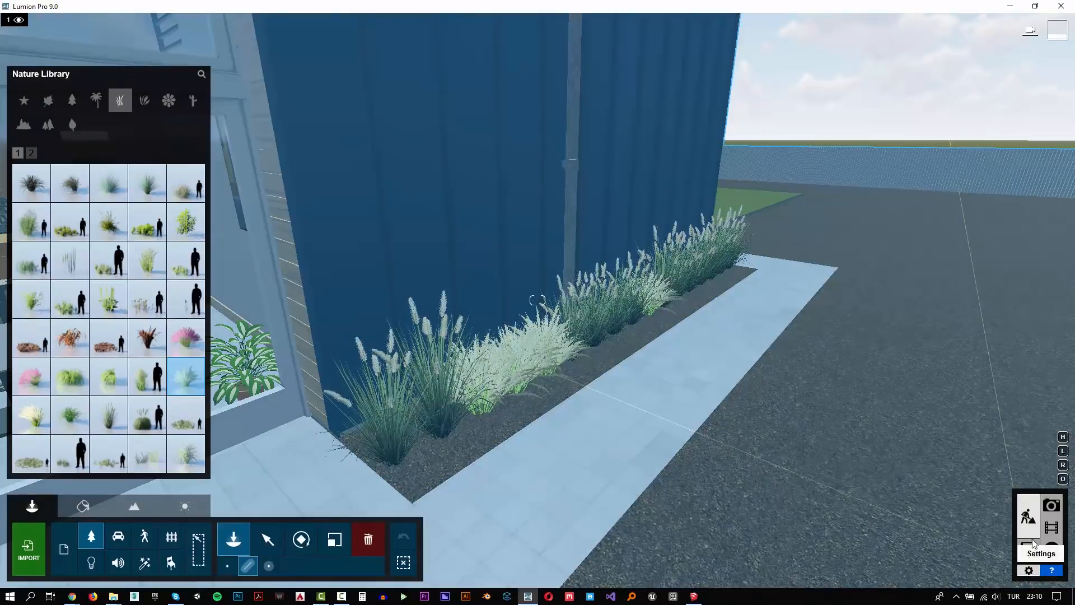
{"action": "left_click", "coordinate": [1051, 507]}
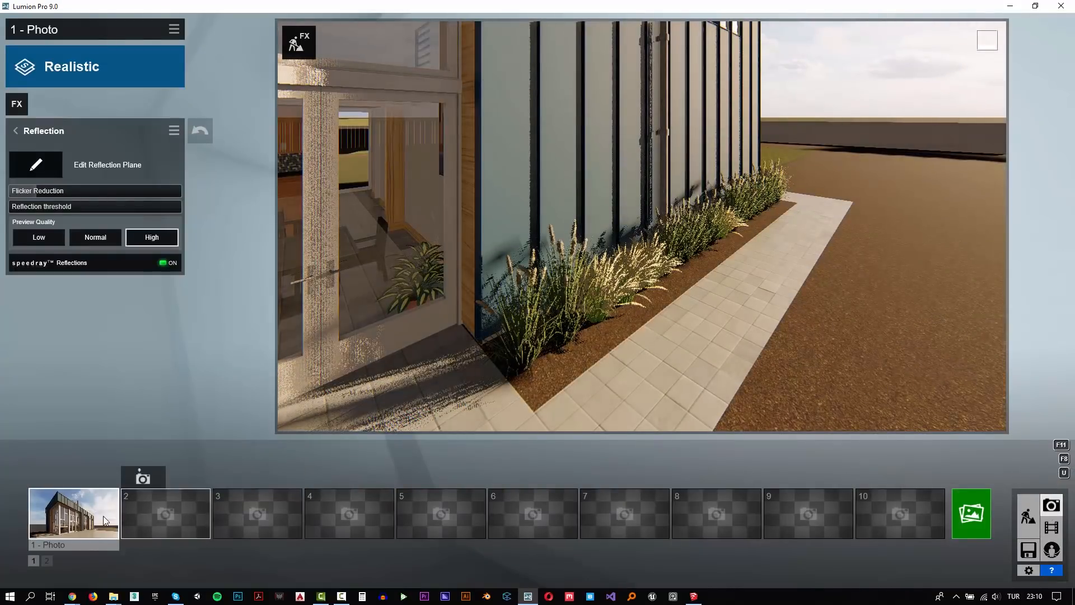
{"action": "left_click", "coordinate": [105, 516]}
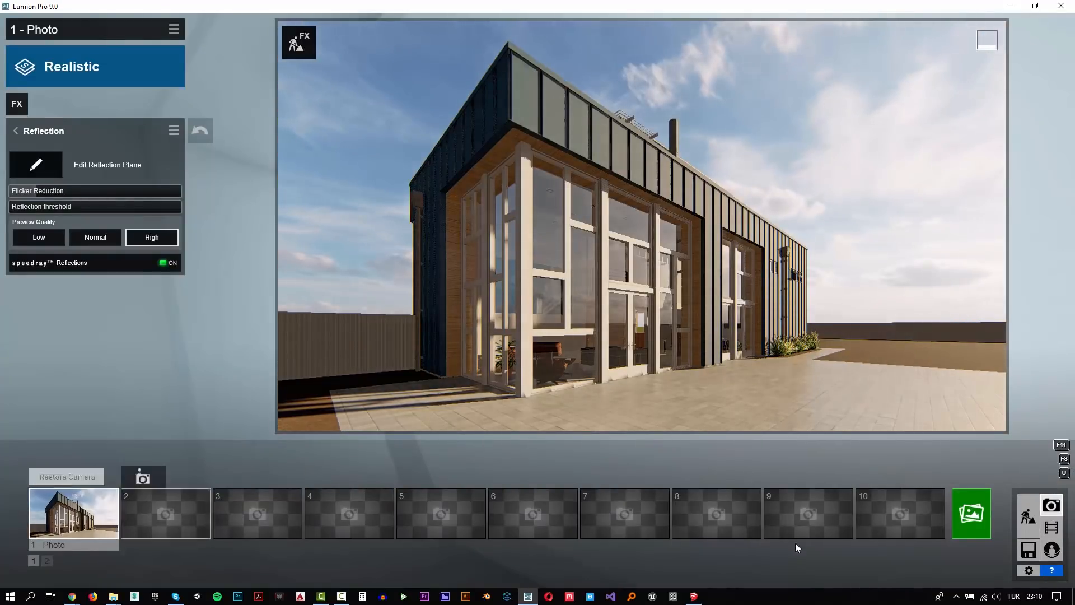
- Mass-place a row of the same grass mix along the fence, from the villa's corner to the fence's far corner
{"action": "left_click", "coordinate": [1026, 520]}
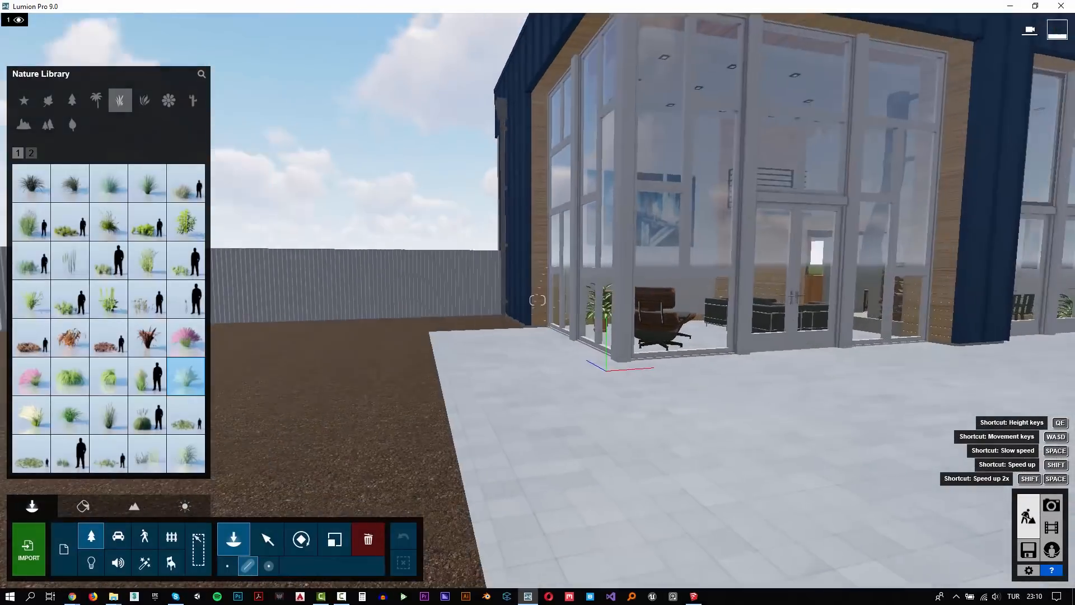
{"action": "right_click_drag", "start_coordinate": [537, 300], "coordinate": [456, 356]}
{"action": "key", "text": "w"}
{"action": "key", "text": "q"}
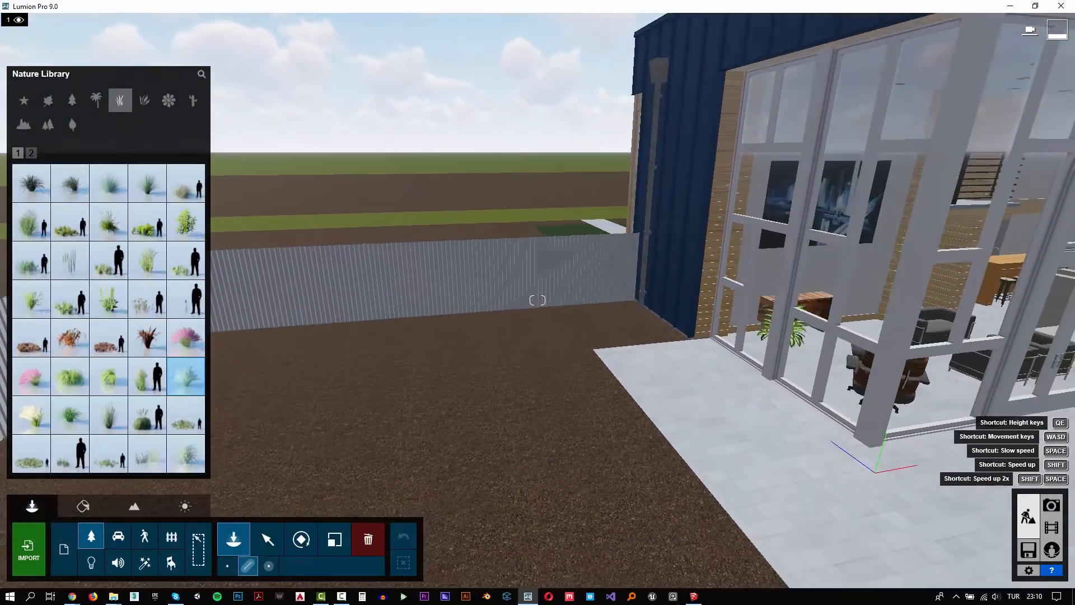
{"action": "key", "text": "a"}
{"action": "right_click_drag", "start_coordinate": [538, 300], "coordinate": [585, 298]}
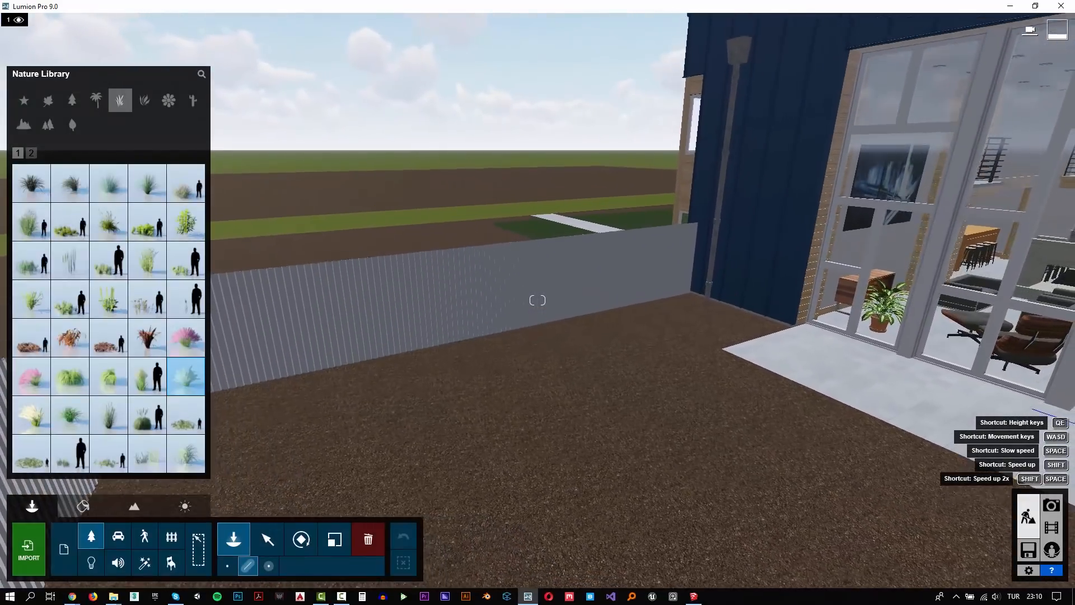
{"action": "key", "text": "q"}
{"action": "right_click_drag", "start_coordinate": [778, 330], "coordinate": [793, 367]}
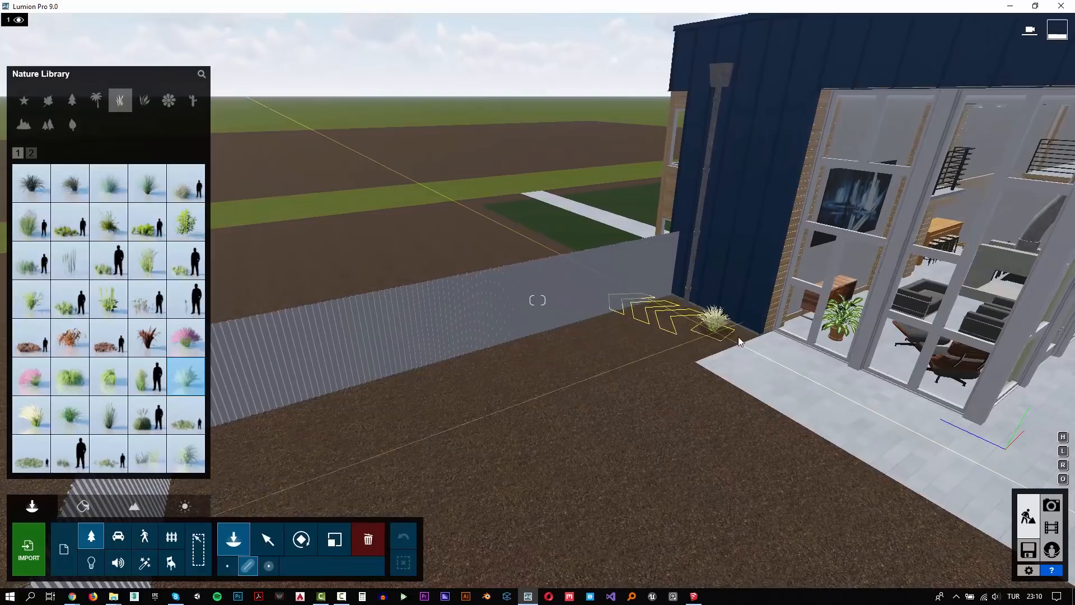
{"action": "left_click", "coordinate": [672, 307]}
{"action": "left_click", "coordinate": [567, 342]}
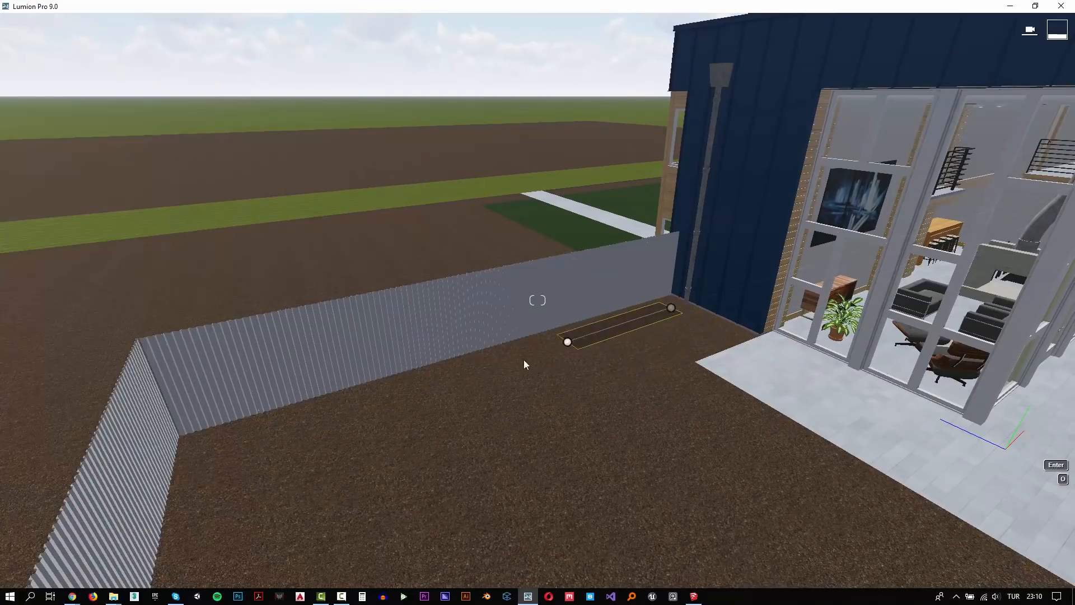
{"action": "left_click_drag", "start_coordinate": [525, 364], "coordinate": [197, 454]}
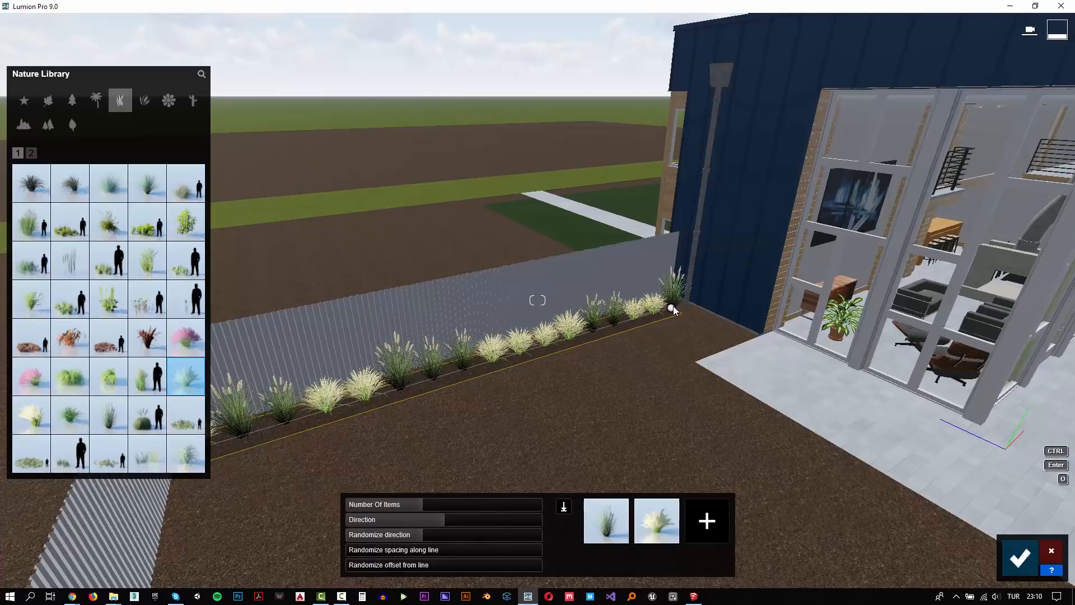
{"action": "left_click_drag", "start_coordinate": [676, 305], "coordinate": [680, 305]}
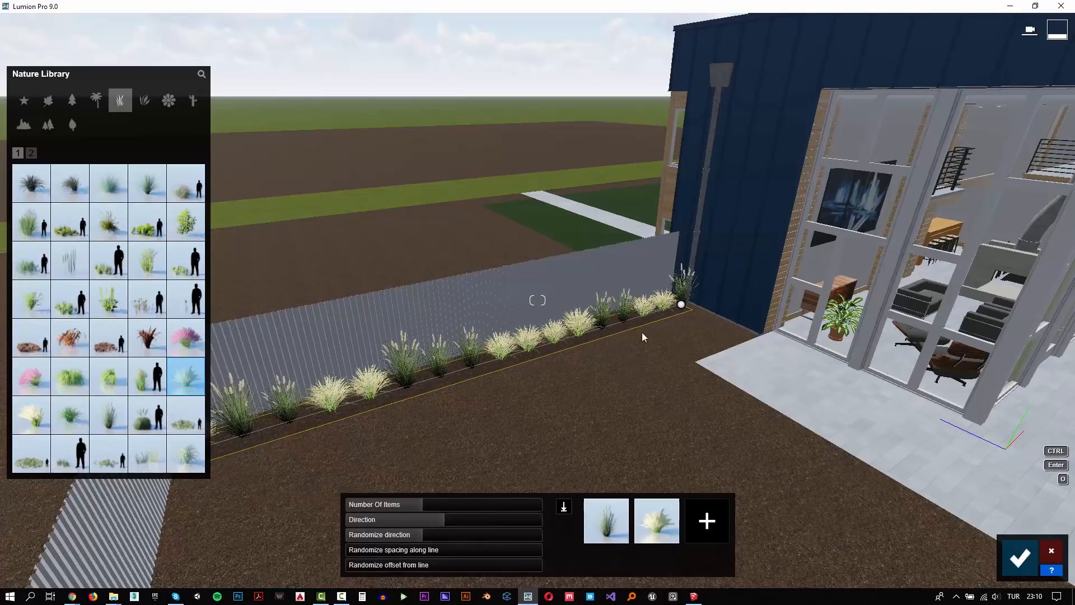
- Increase the number of items in the fence row, confirm it, and restore photo 1's camera
{"action": "left_click_drag", "start_coordinate": [417, 504], "coordinate": [445, 503]}
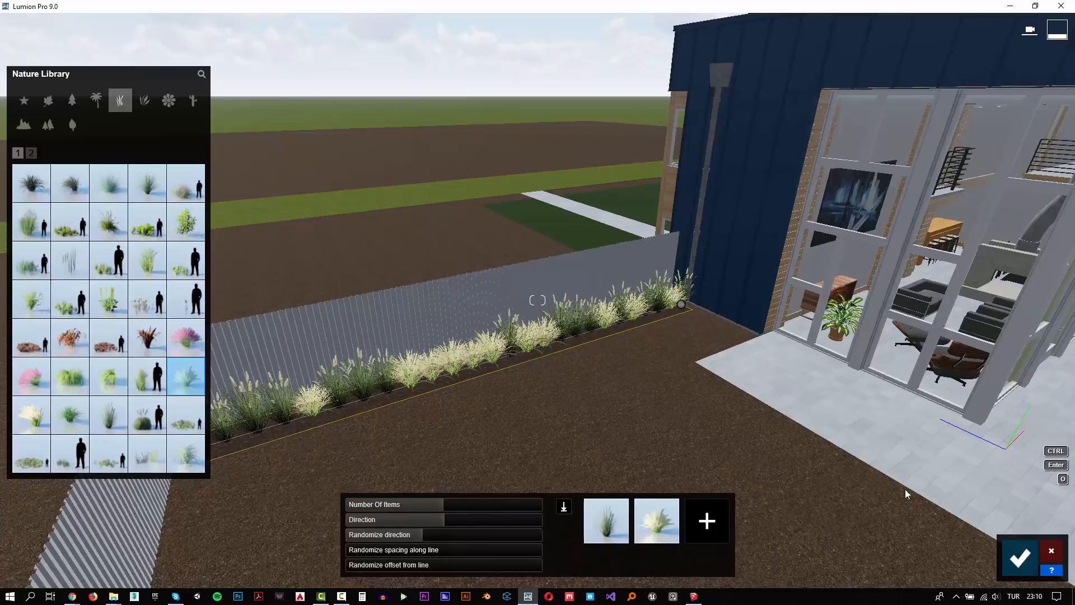
{"action": "left_click", "coordinate": [1019, 555]}
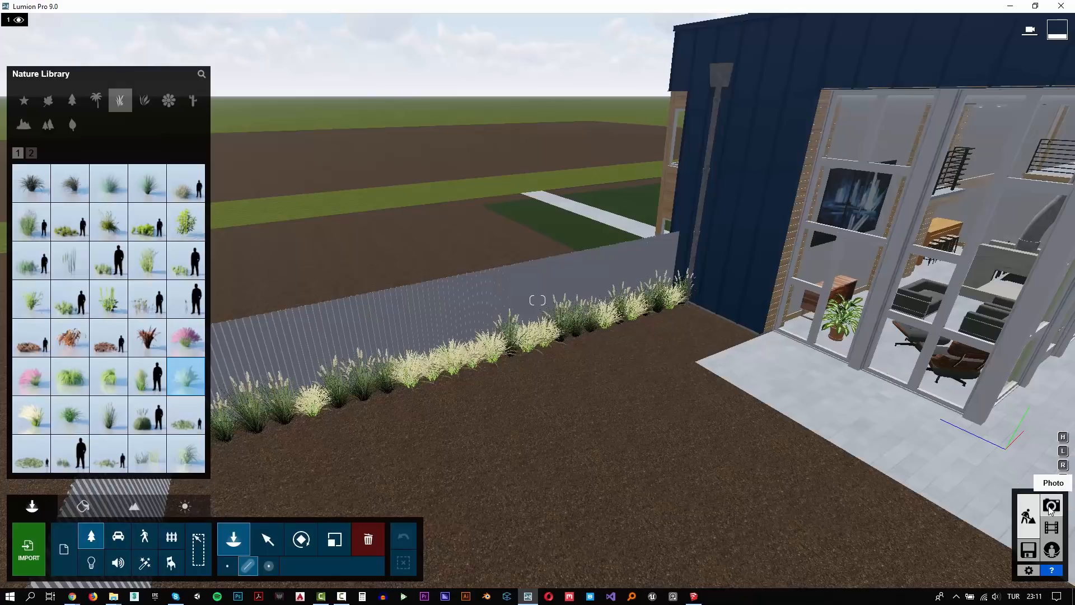
{"action": "left_click", "coordinate": [1051, 506]}
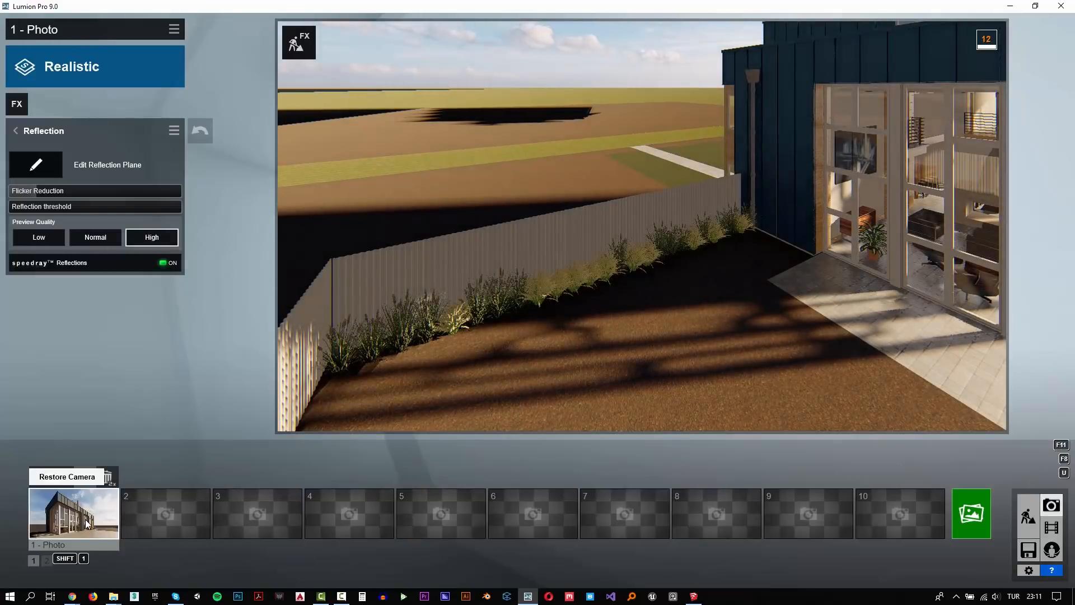
{"action": "left_click", "coordinate": [86, 523]}
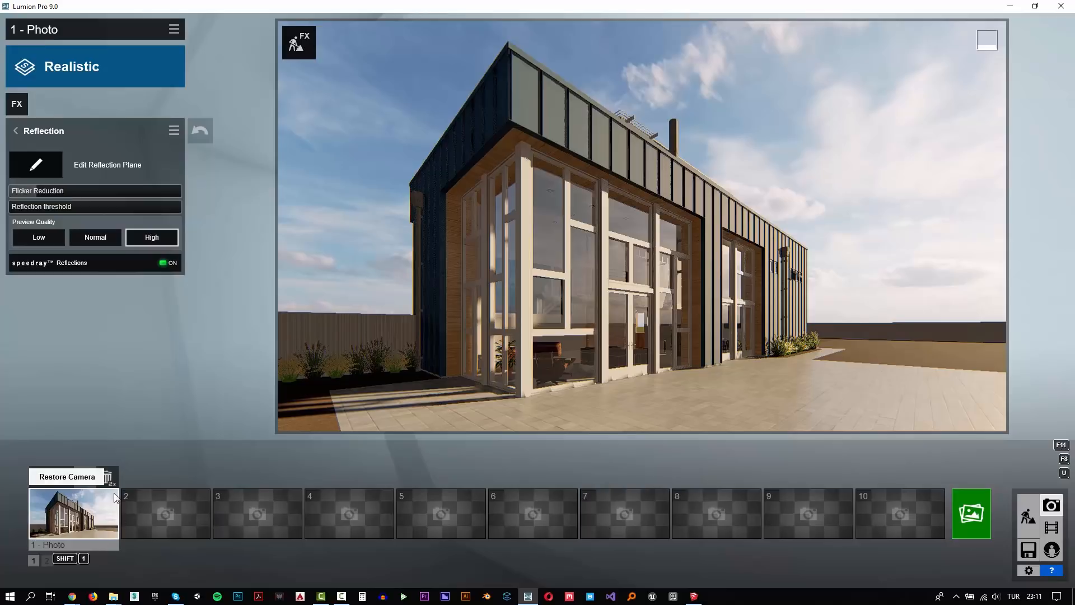
- Add a reflection plane on the paved ground in front of the villa to photo 1's Reflection effect
{"action": "left_click", "coordinate": [35, 164]}
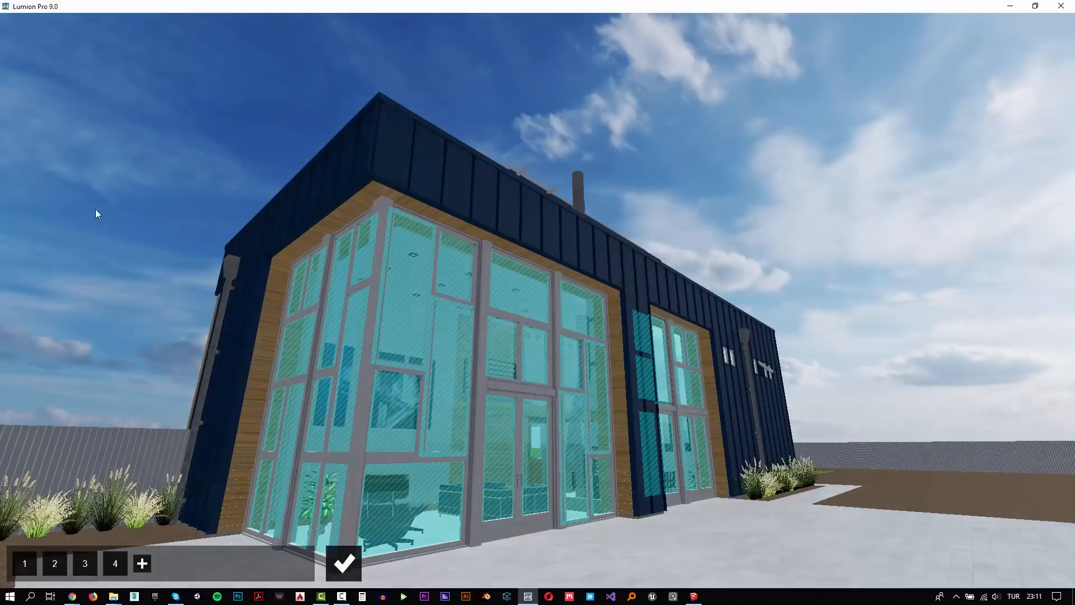
{"action": "left_click", "coordinate": [142, 564]}
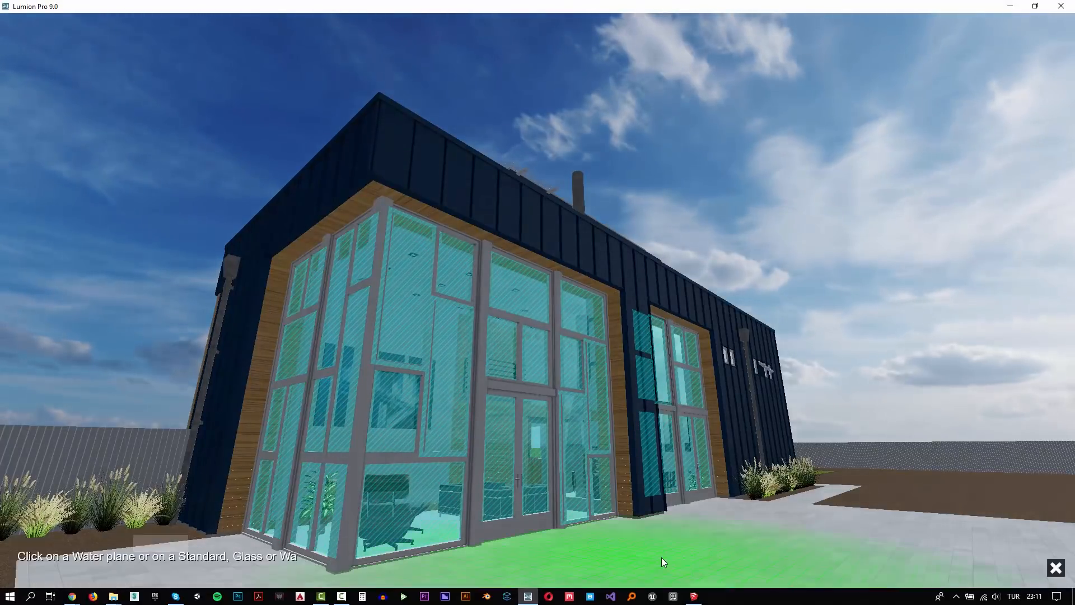
{"action": "left_click", "coordinate": [661, 558]}
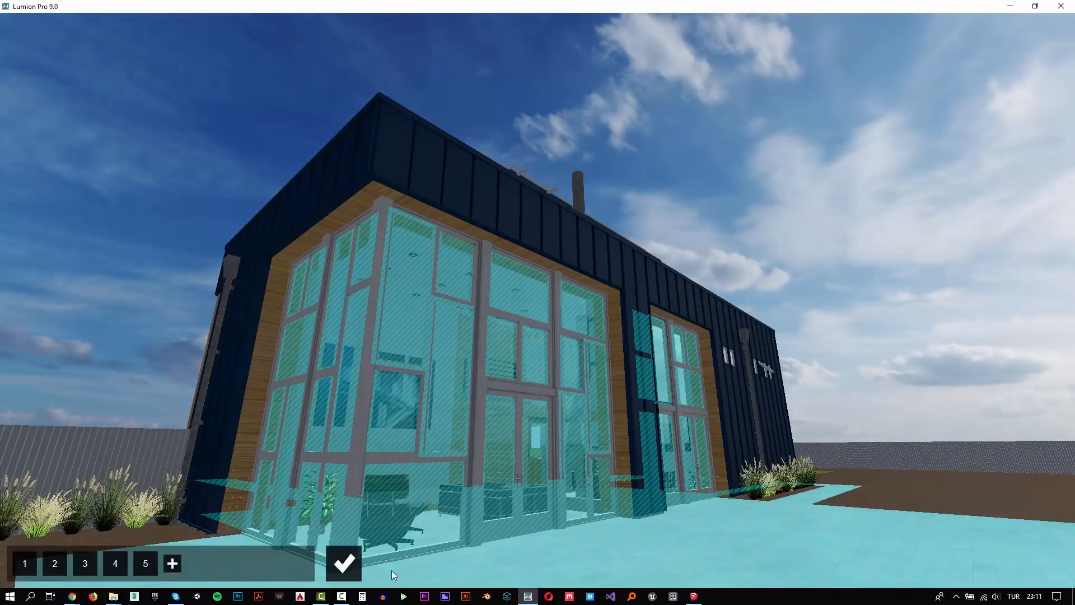
{"action": "left_click", "coordinate": [344, 563]}
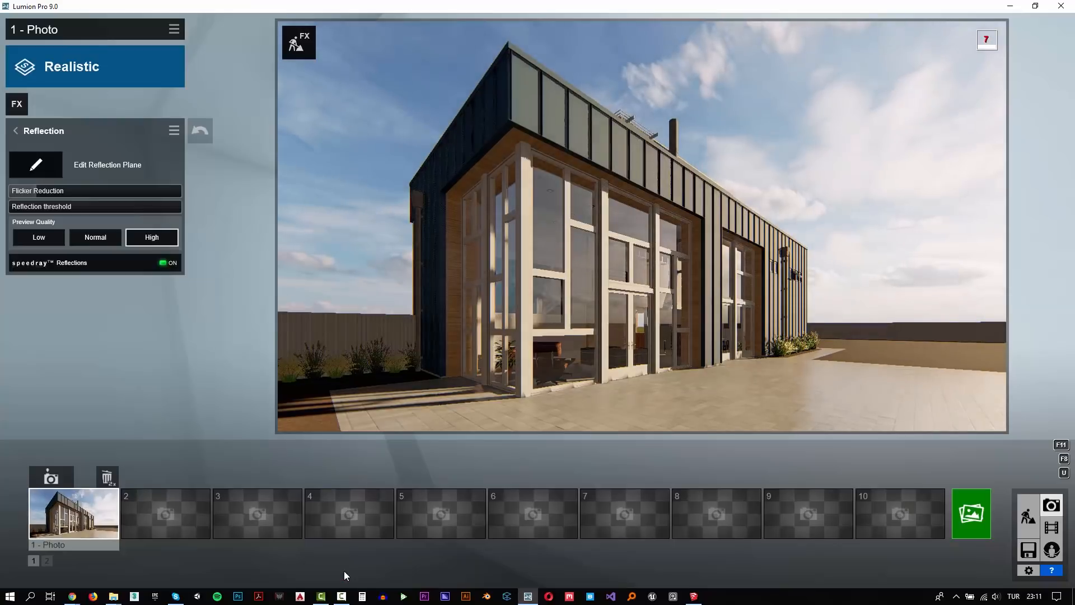
- In build mode, mass-place an L-shaped row around the outside of the fenced plot, extending past the corner and along the green strip
{"action": "left_click", "coordinate": [1033, 515]}
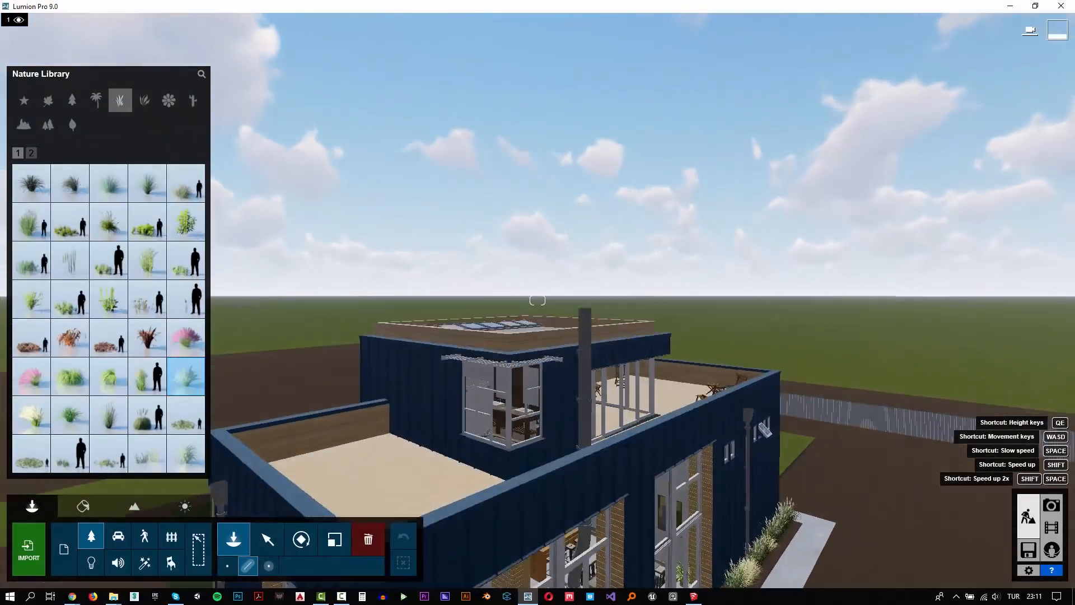
{"action": "key", "text": "s"}
{"action": "key", "text": "q"}
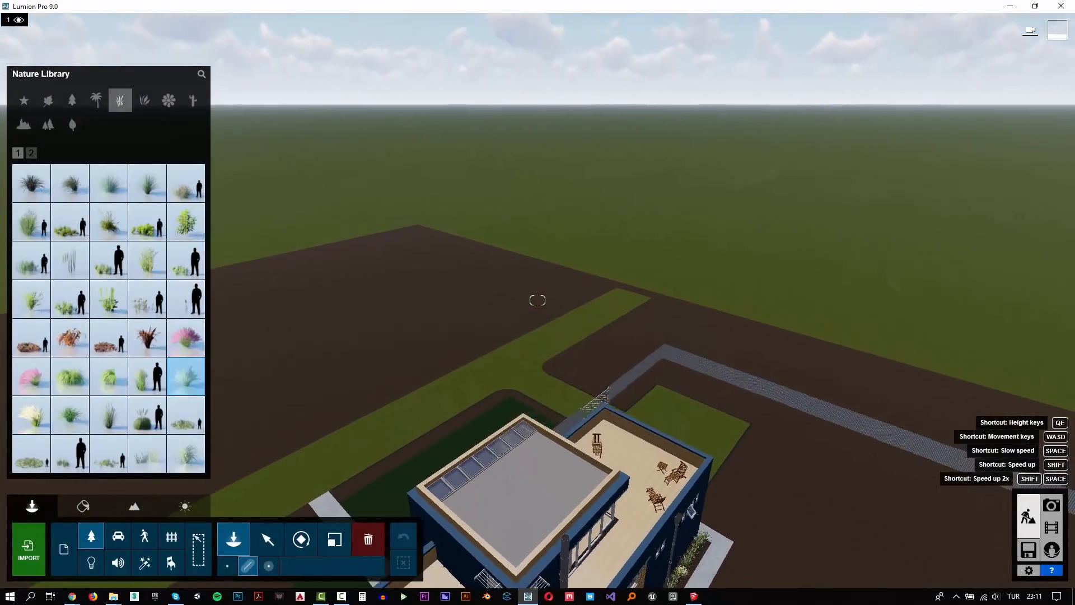
{"action": "right_click_drag", "start_coordinate": [537, 300], "coordinate": [537, 358]}
{"action": "key", "text": "s"}
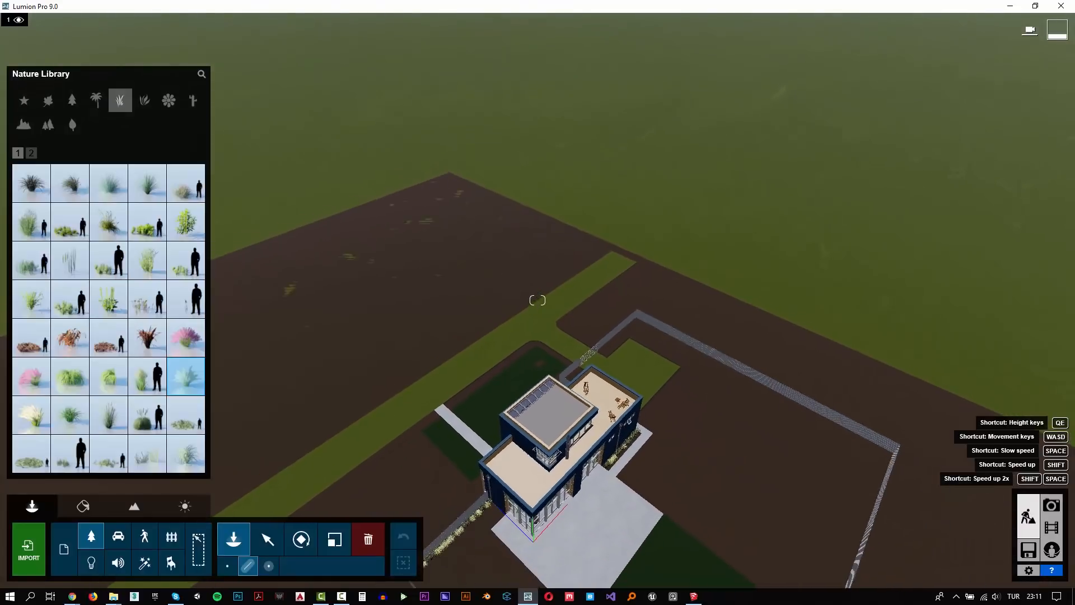
{"action": "key", "text": "d"}
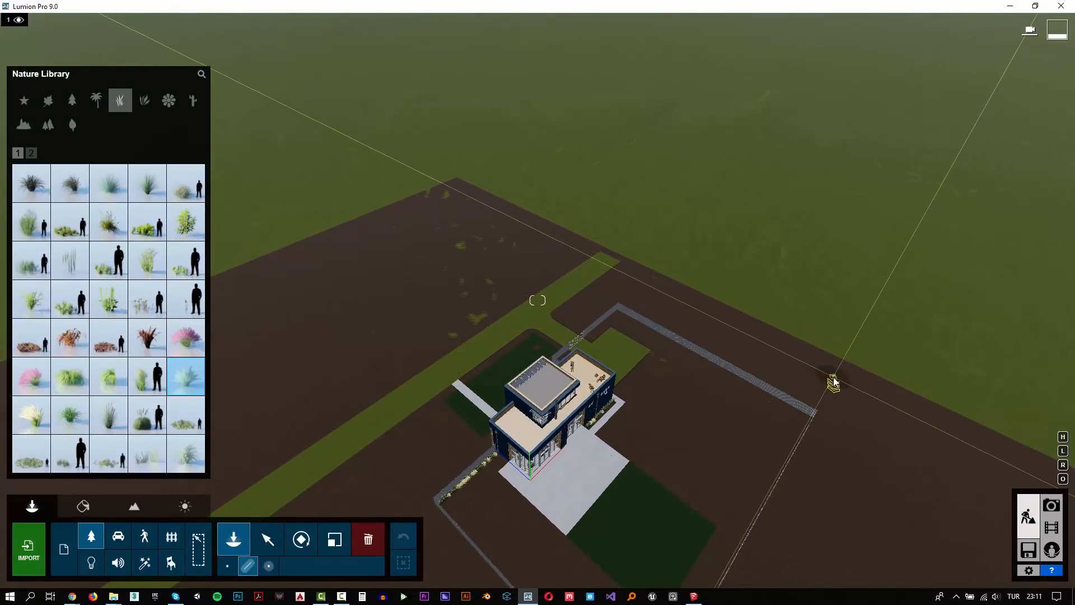
{"action": "left_click", "coordinate": [836, 376]}
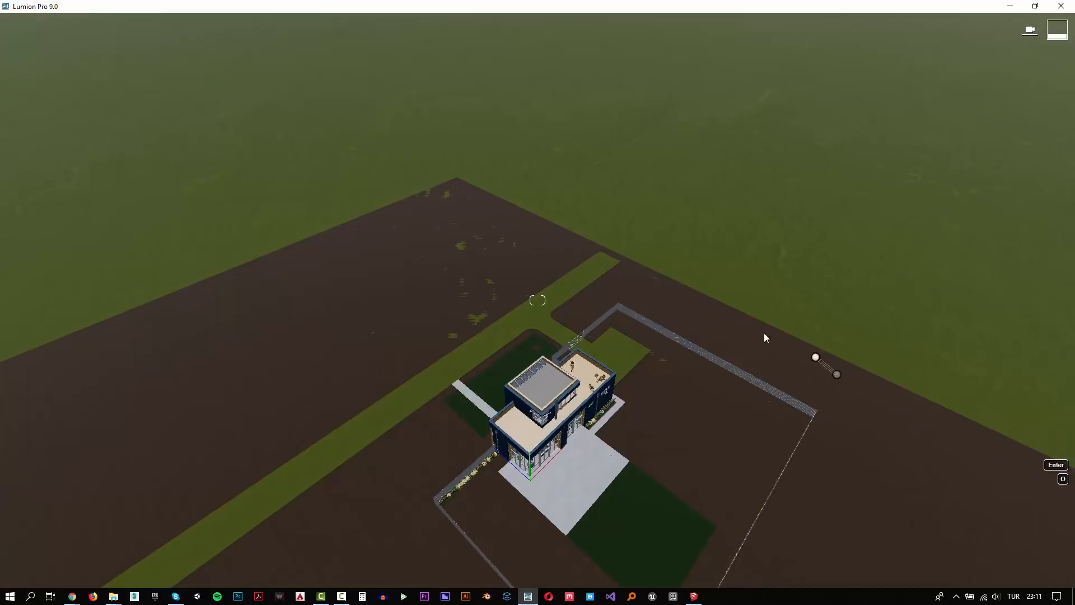
{"action": "left_click", "coordinate": [576, 245]}
{"action": "key", "text": "Return"}
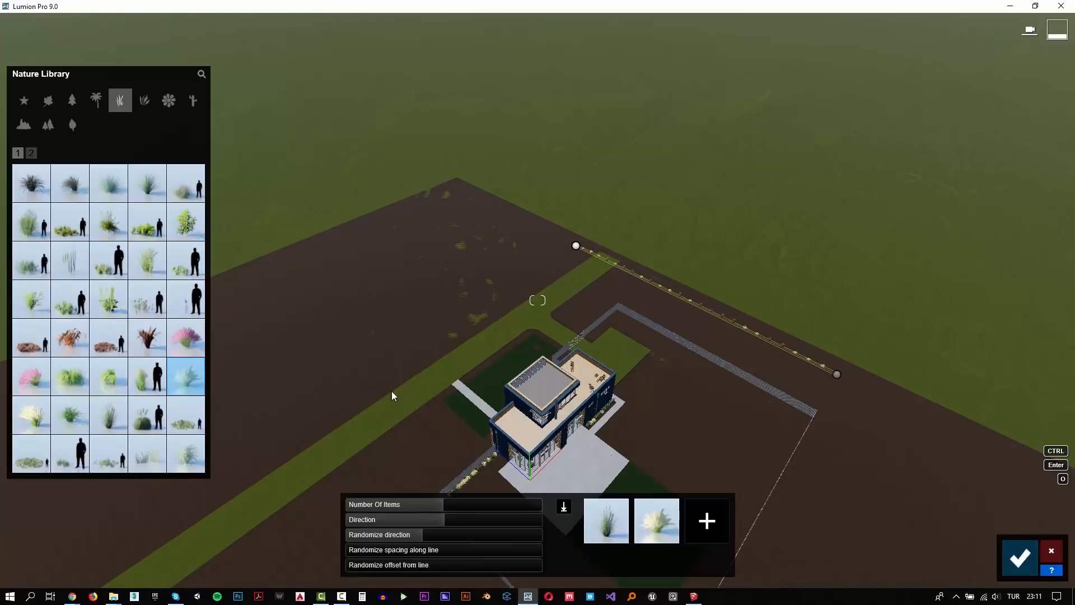
{"action": "left_click", "coordinate": [284, 451], "text": "ctrl"}
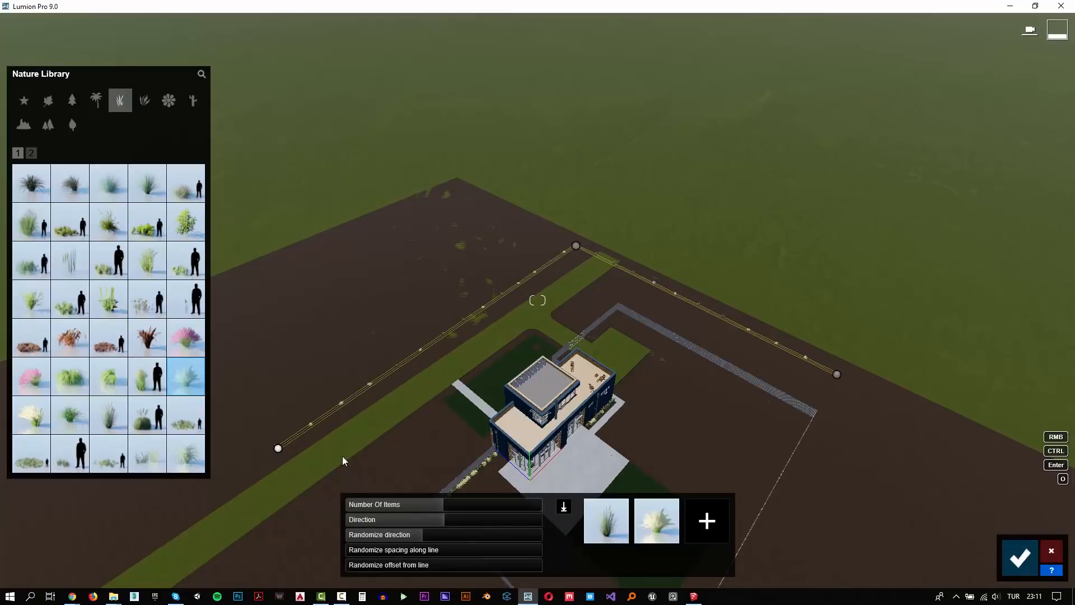
- Randomize the row's spacing along the line to 0.2 and widen its random offset from the line
{"action": "left_click", "coordinate": [381, 550]}
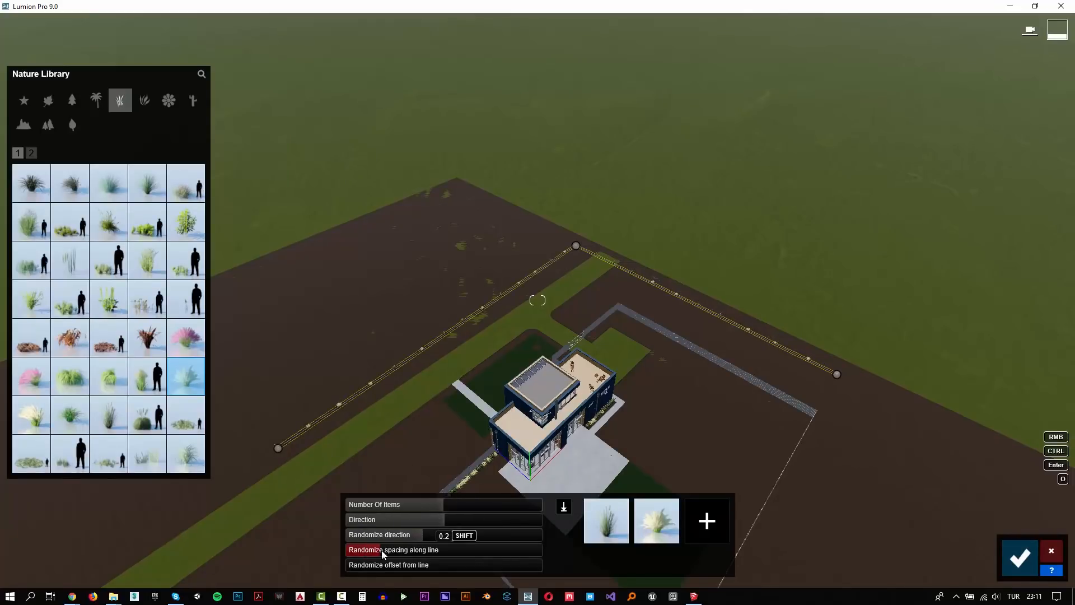
{"action": "left_click", "coordinate": [387, 565]}
{"action": "left_click_drag", "start_coordinate": [427, 567], "coordinate": [473, 567]}
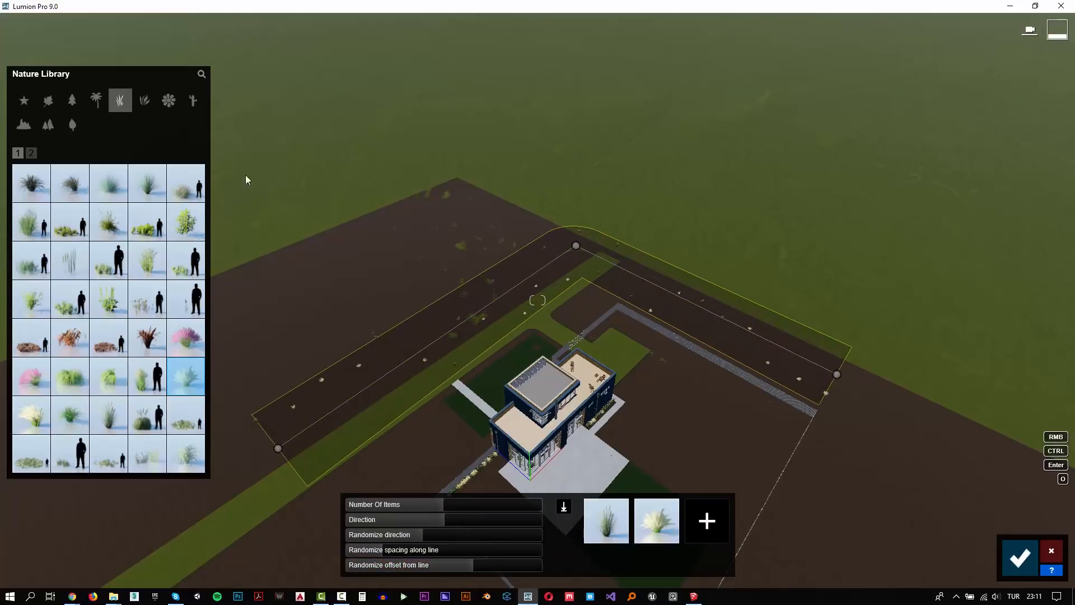
- Replace the two grasses in the row's mix with two slender broadleaf trees
{"action": "left_click", "coordinate": [48, 101]}
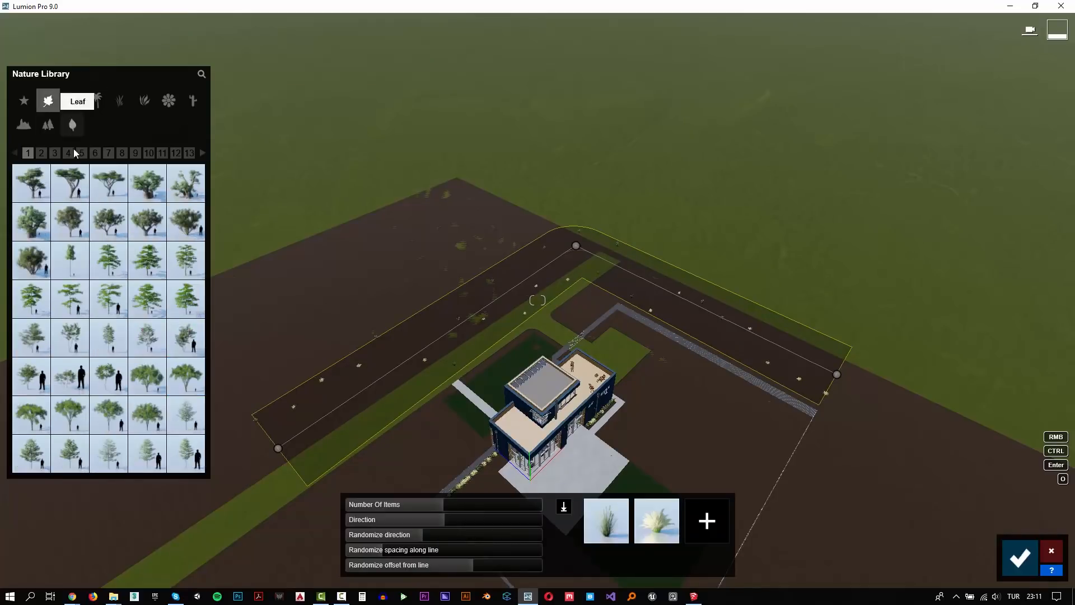
{"action": "left_click", "coordinate": [78, 354]}
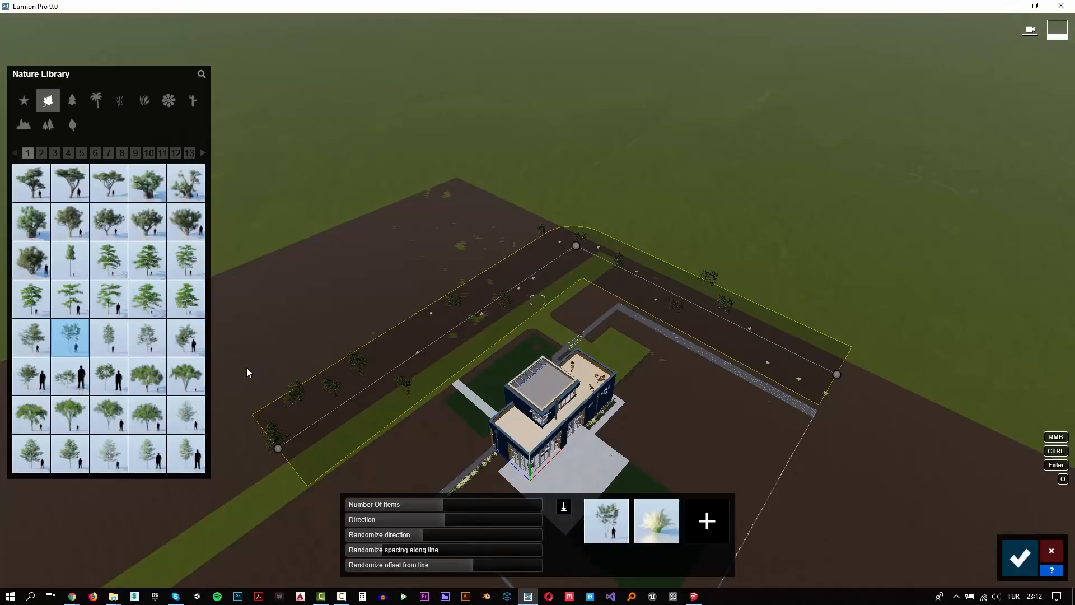
{"action": "left_click", "coordinate": [108, 337]}
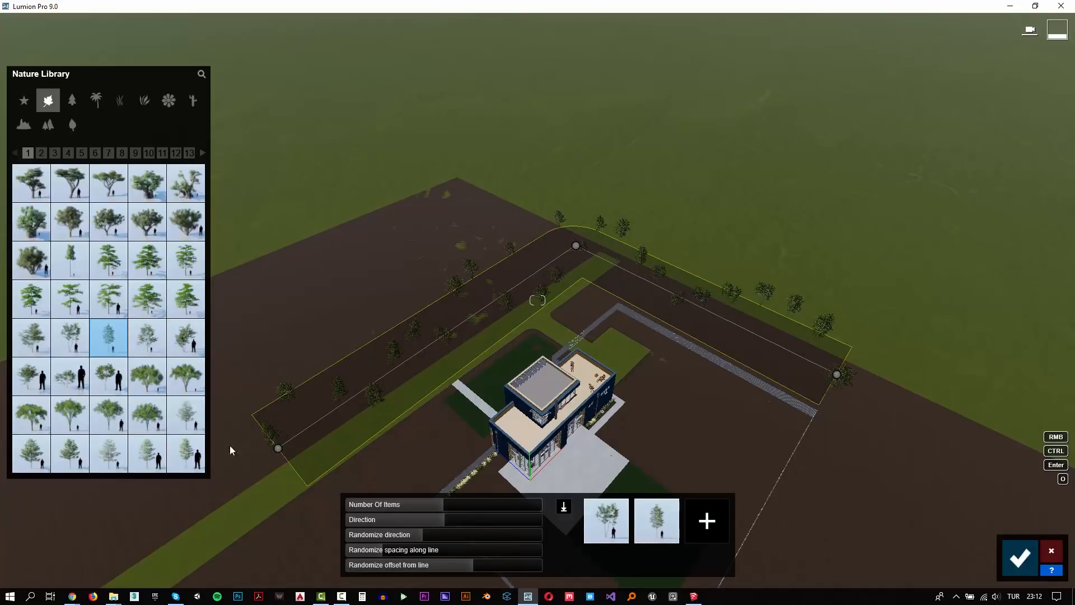
- Add a broad-crowned tree and another broadleaf tree to the mix and raise the number of items to 86
{"action": "left_click", "coordinate": [87, 431]}
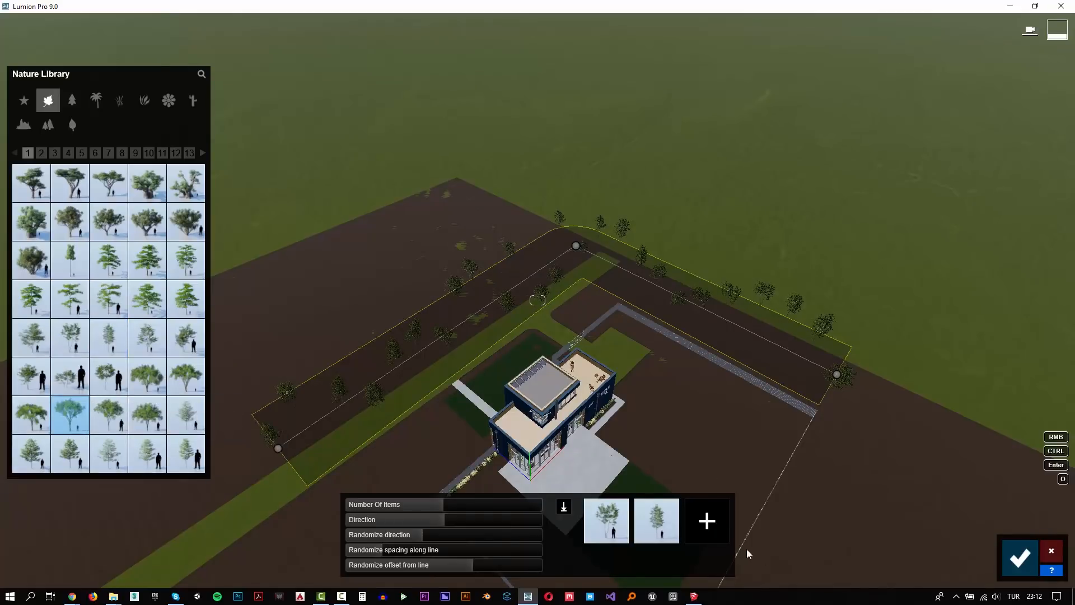
{"action": "left_click", "coordinate": [700, 534]}
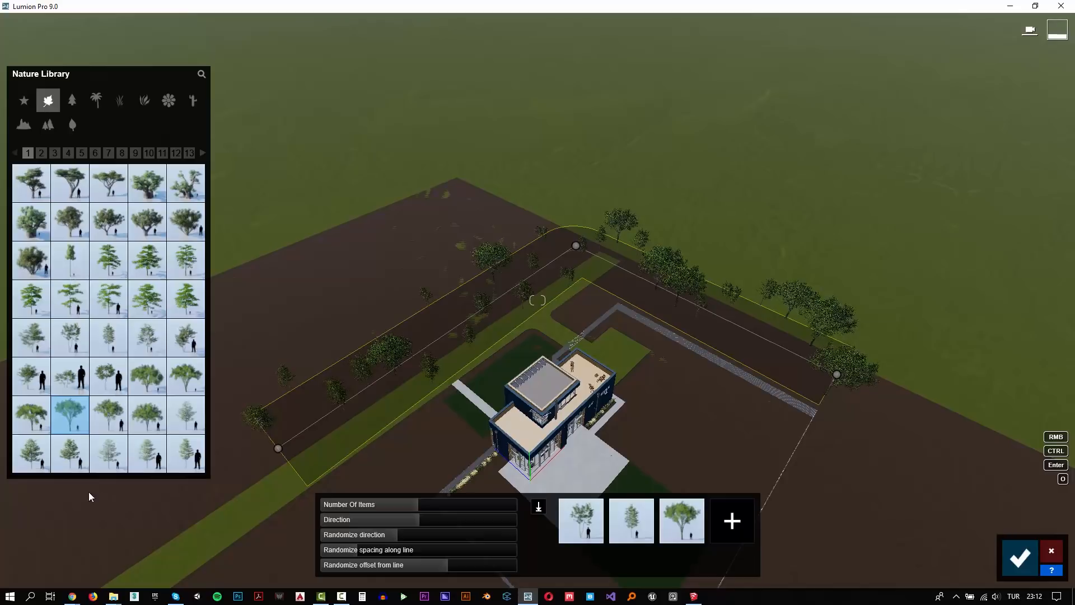
{"action": "left_click", "coordinate": [31, 455]}
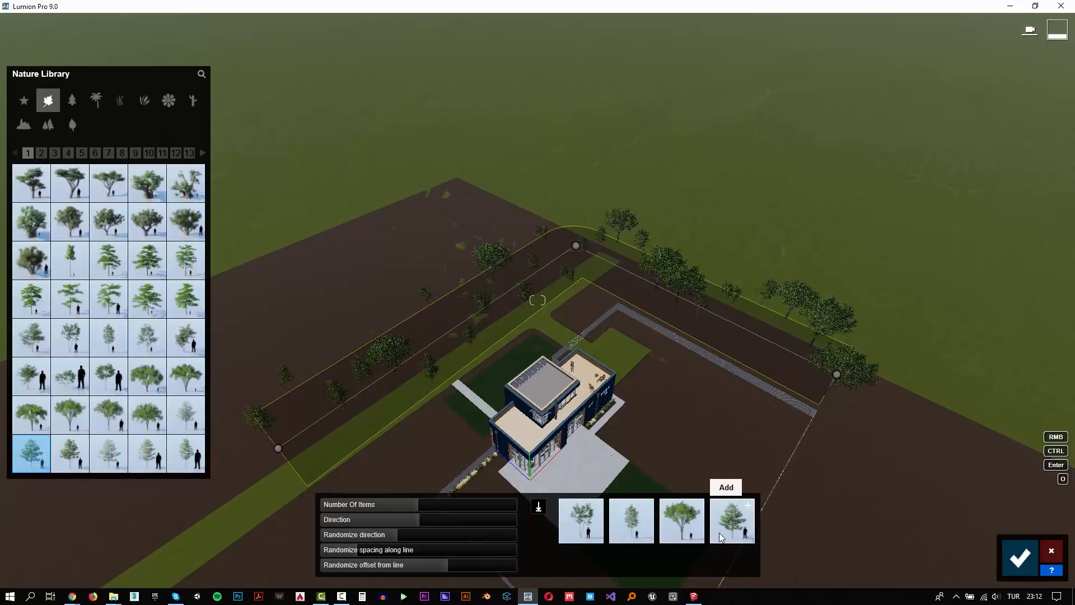
{"action": "left_click", "coordinate": [719, 532]}
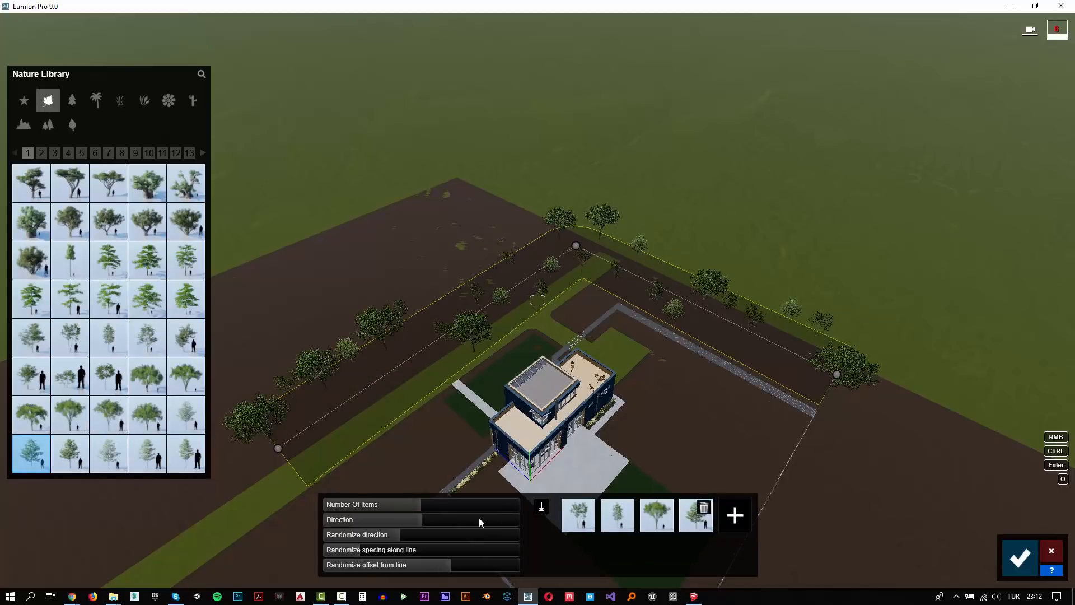
{"action": "left_click_drag", "start_coordinate": [448, 506], "coordinate": [500, 505]}
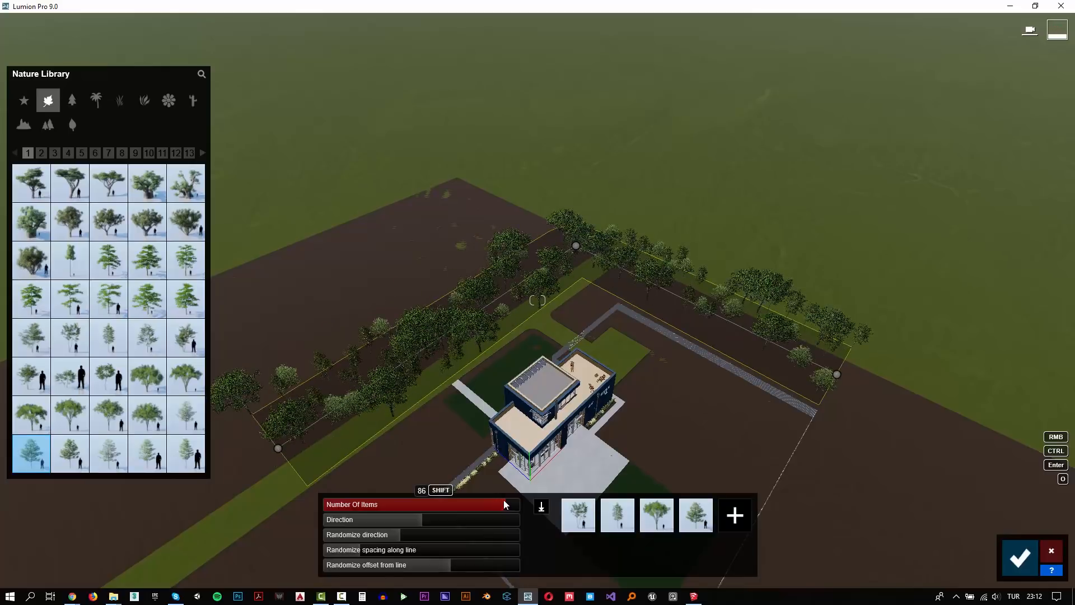
{"action": "left_click_drag", "start_coordinate": [506, 504], "coordinate": [506, 504]}
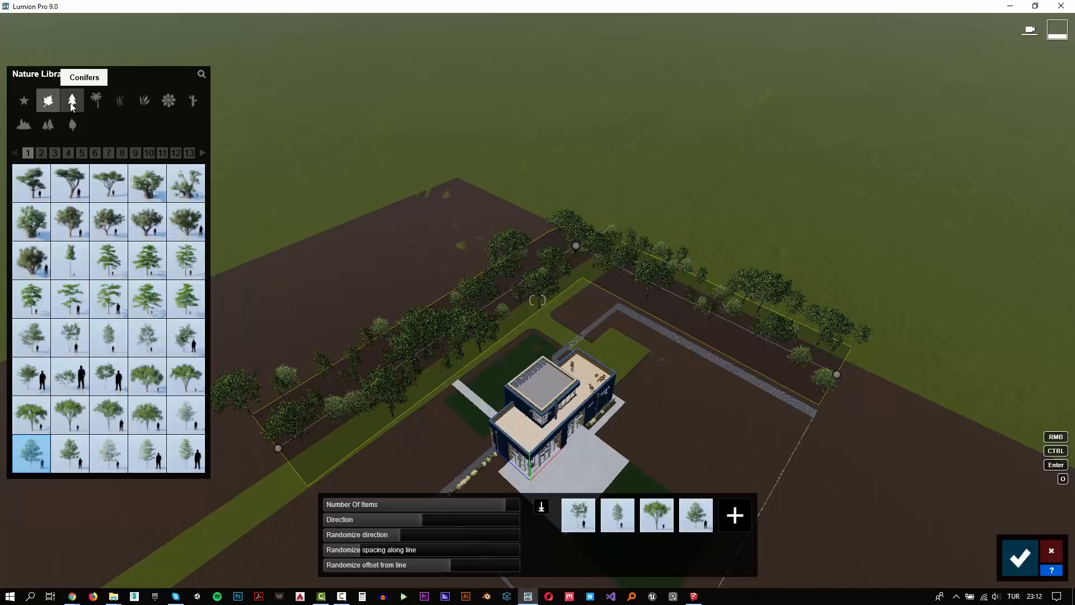
- Add two different conifers to the row's tree mix
{"action": "left_click", "coordinate": [72, 105]}
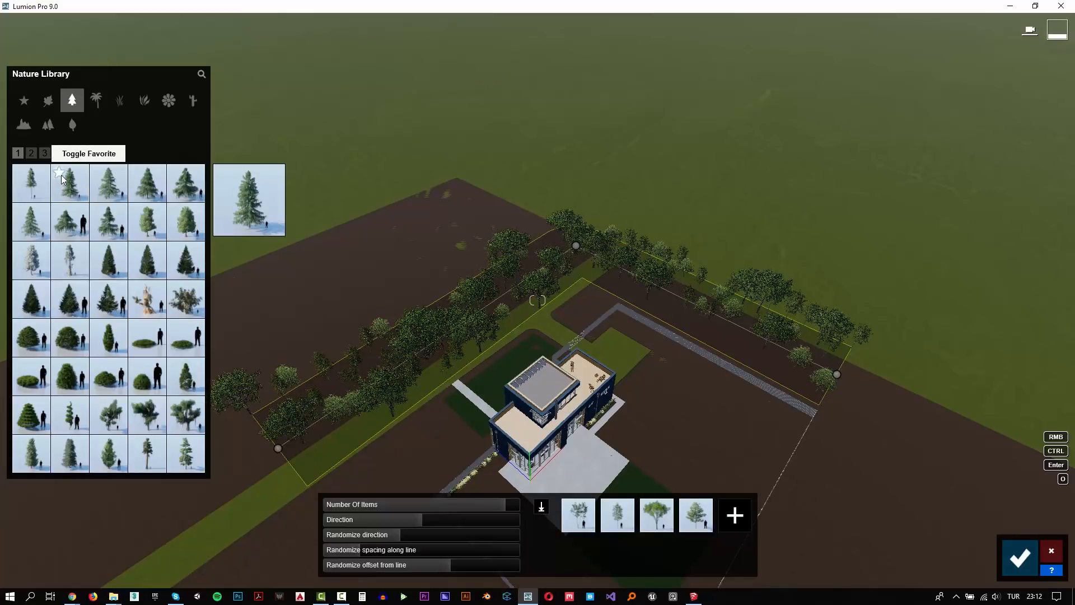
{"action": "left_click", "coordinate": [110, 238]}
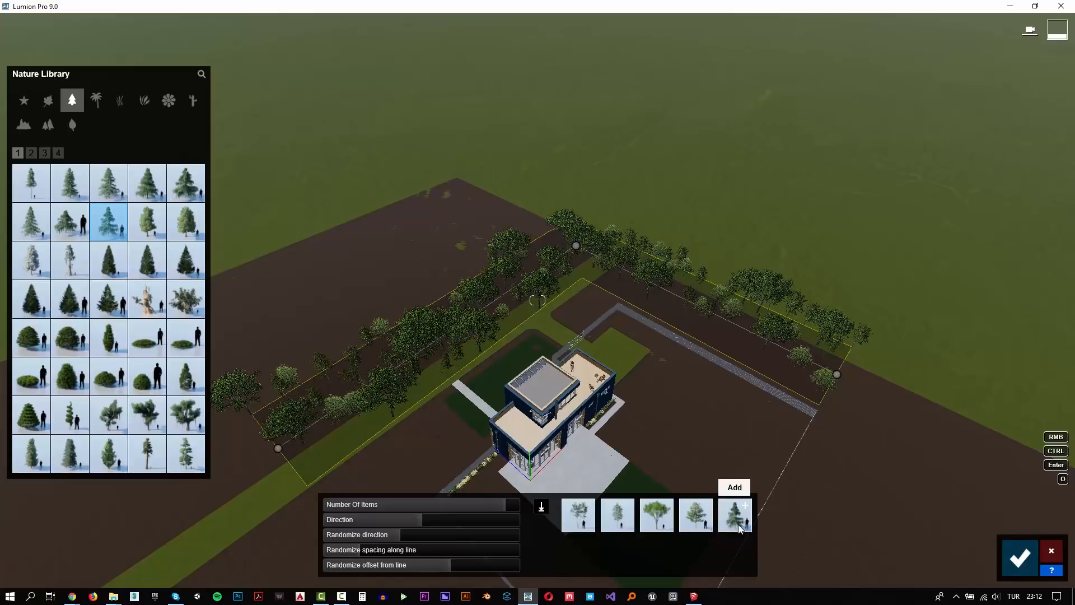
{"action": "left_click", "coordinate": [740, 528]}
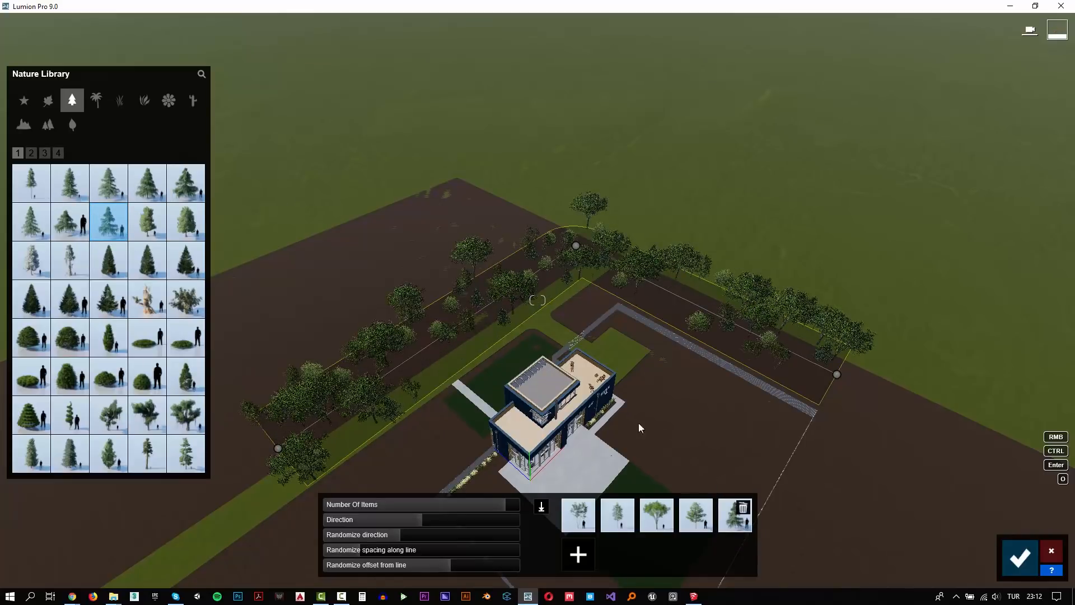
{"action": "left_click", "coordinate": [45, 232]}
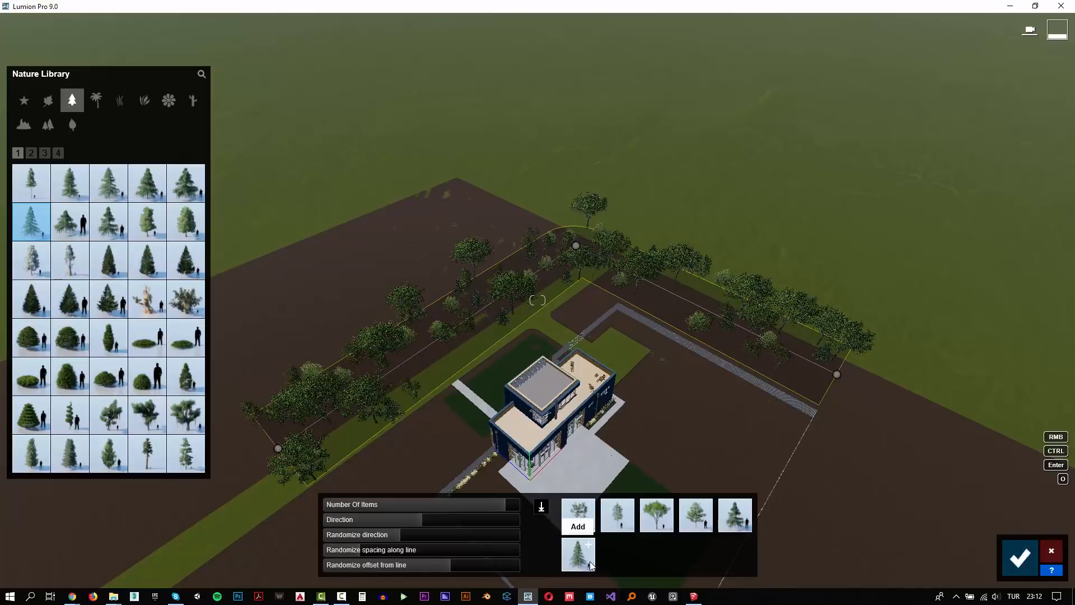
{"action": "left_click", "coordinate": [582, 564]}
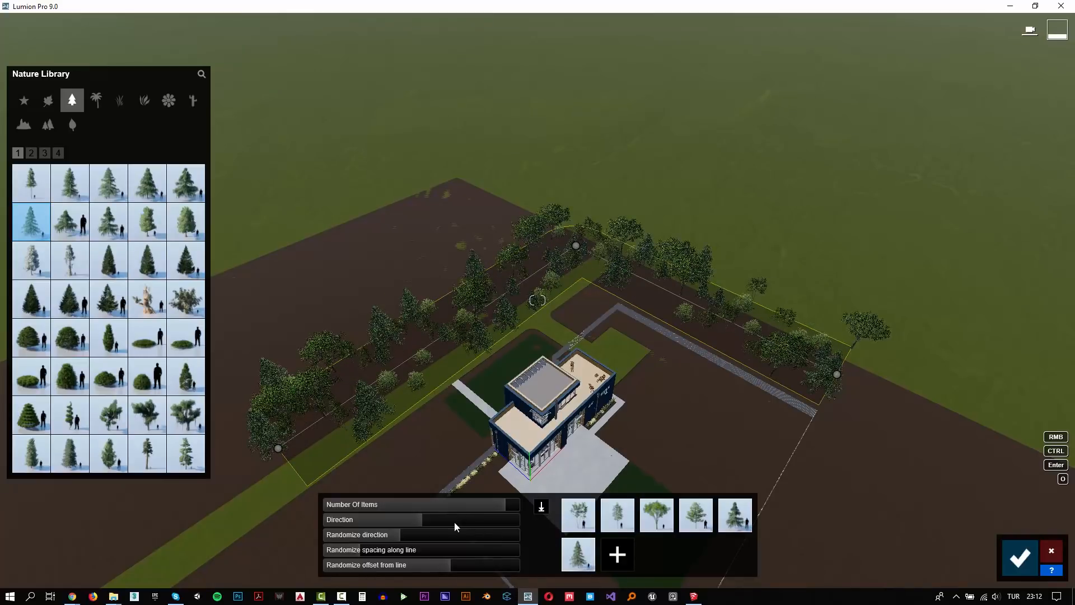
- Confirm the tree belt with about 94 items and review it in photo 1 with its camera restored
{"action": "left_click_drag", "start_coordinate": [513, 505], "coordinate": [515, 506]}
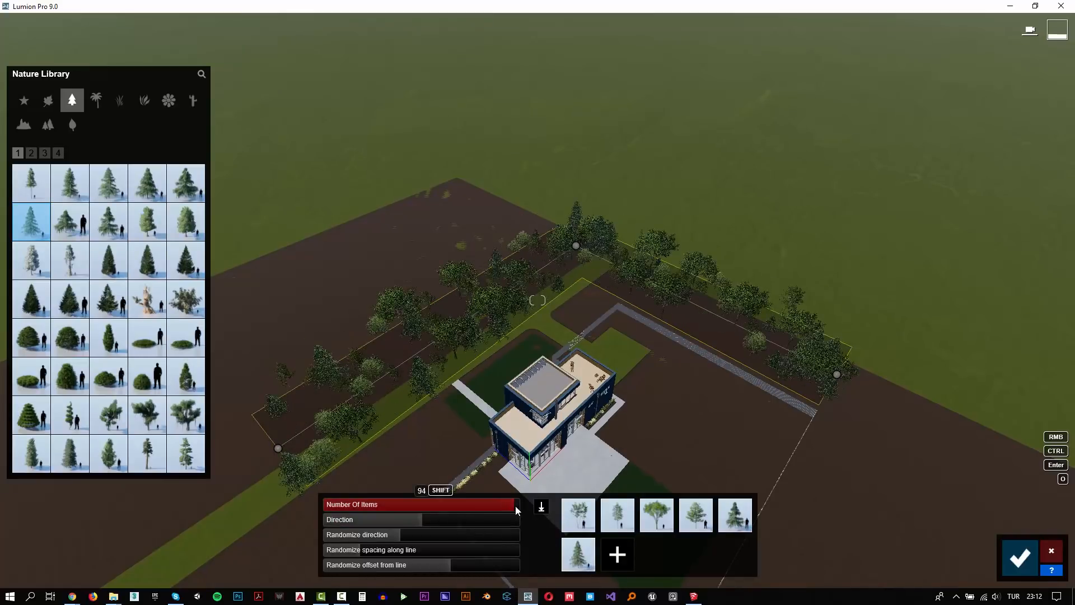
{"action": "left_click", "coordinate": [1019, 557]}
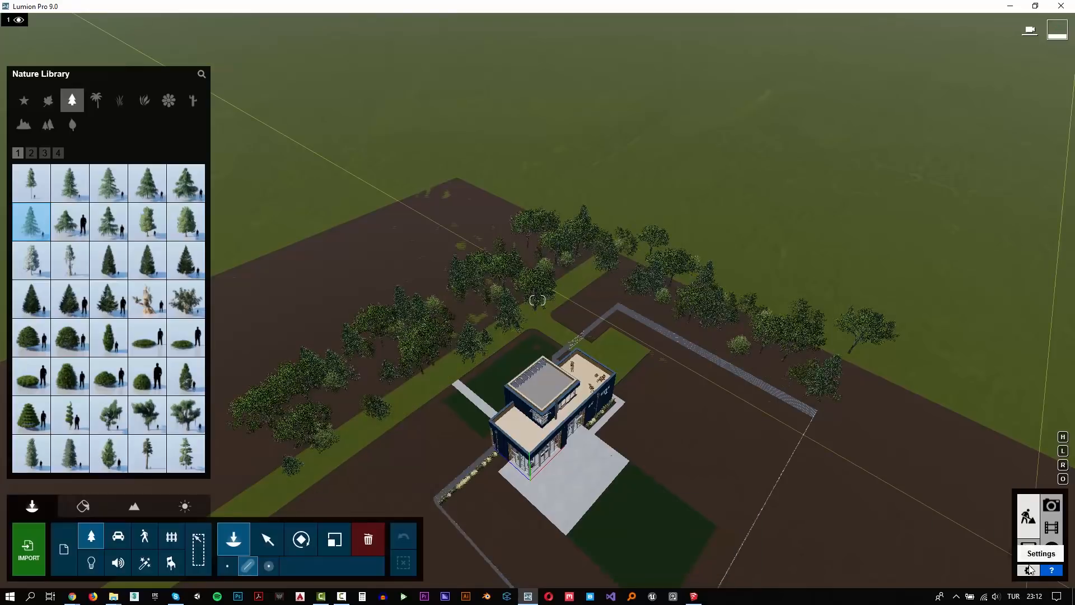
{"action": "left_click", "coordinate": [1052, 506]}
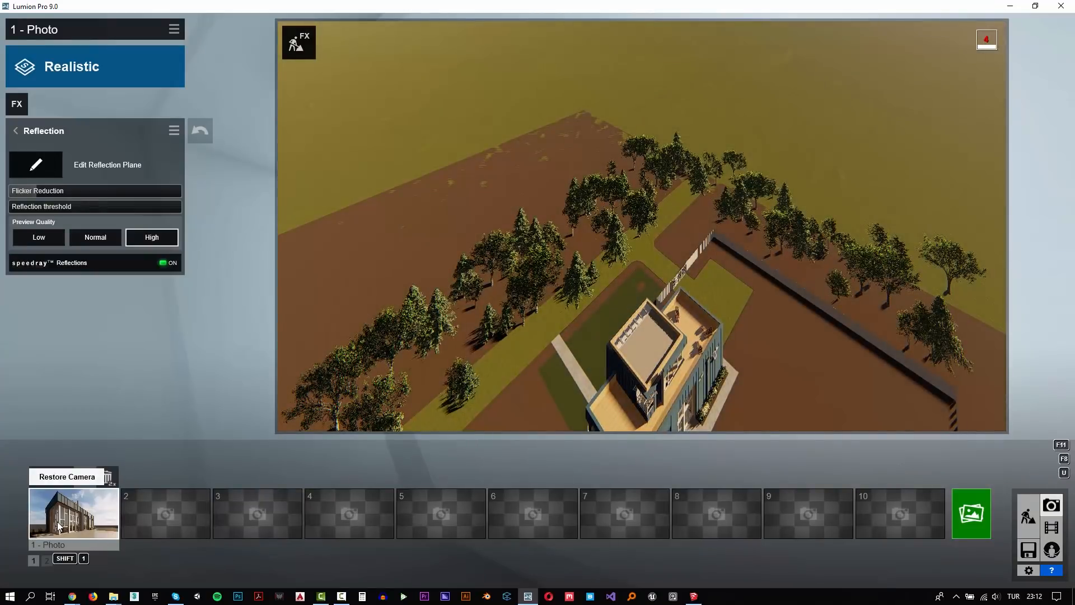
{"action": "left_click", "coordinate": [59, 526]}
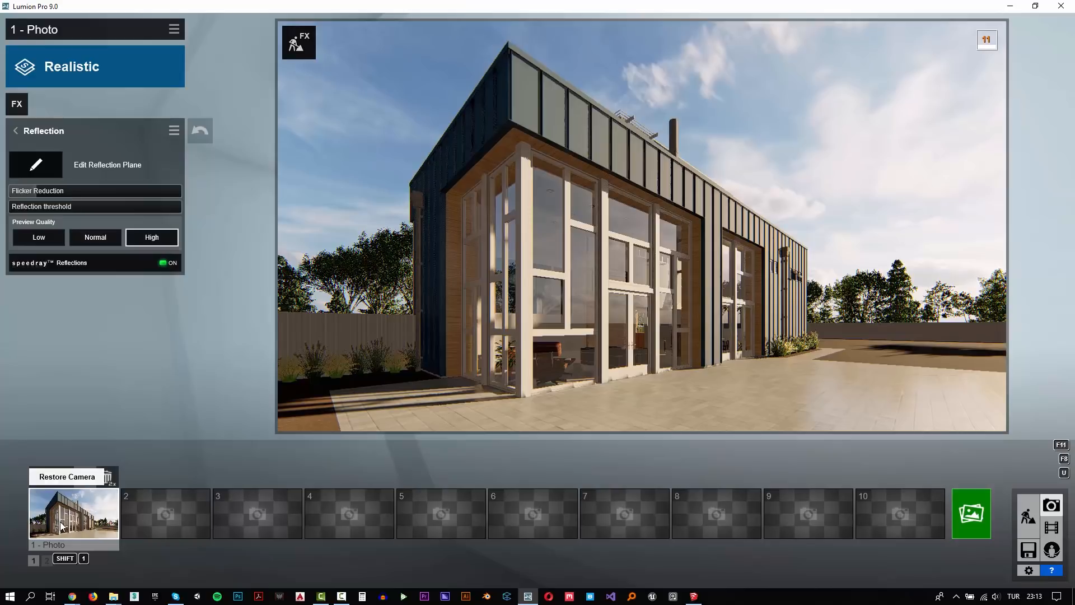
{"action": "mouse_move", "coordinate": [432, 531]}
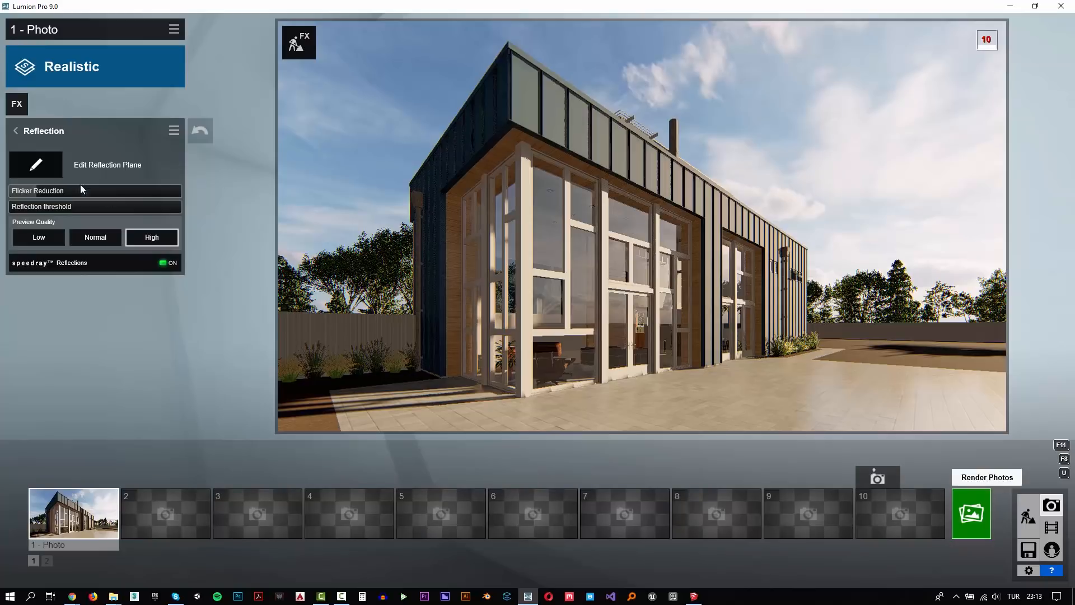
- Turn on sky light in both planar and projected reflections in photo 1's Sky Light effect
{"action": "left_click", "coordinate": [45, 131]}
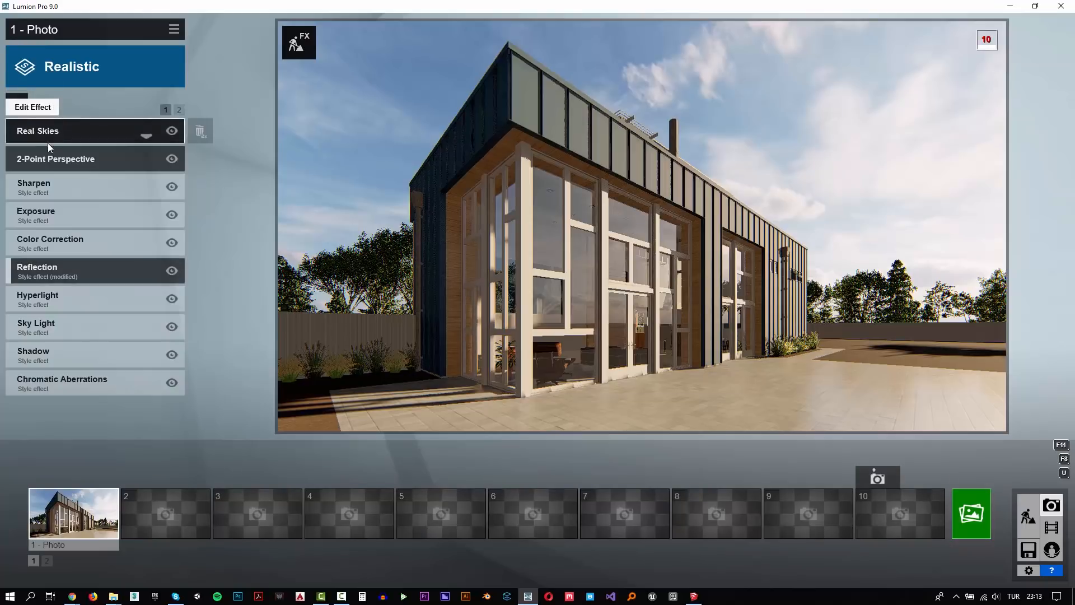
{"action": "left_click", "coordinate": [101, 331]}
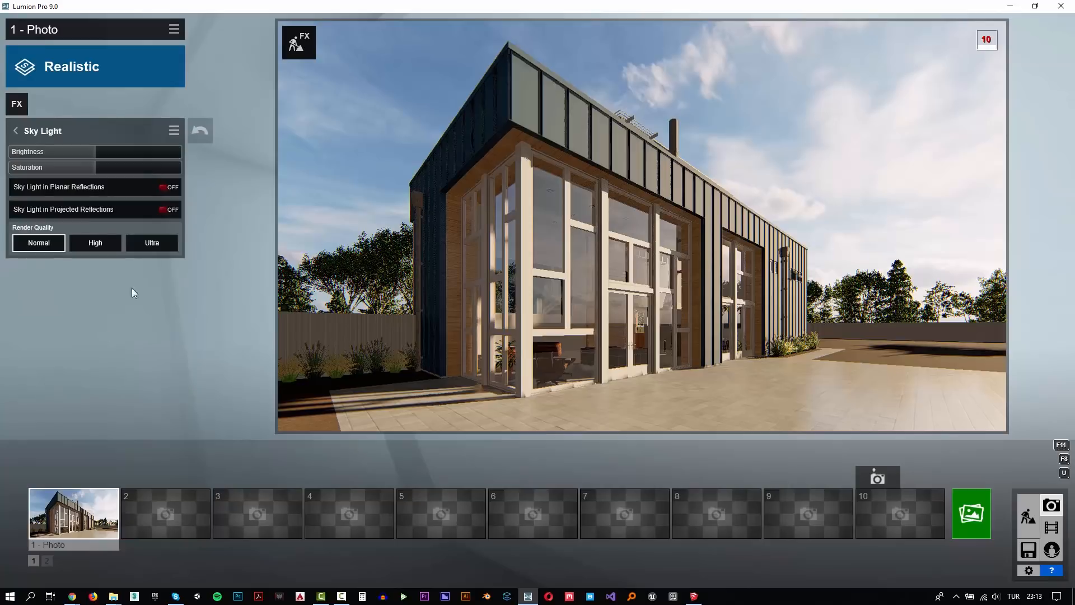
{"action": "left_click", "coordinate": [166, 187]}
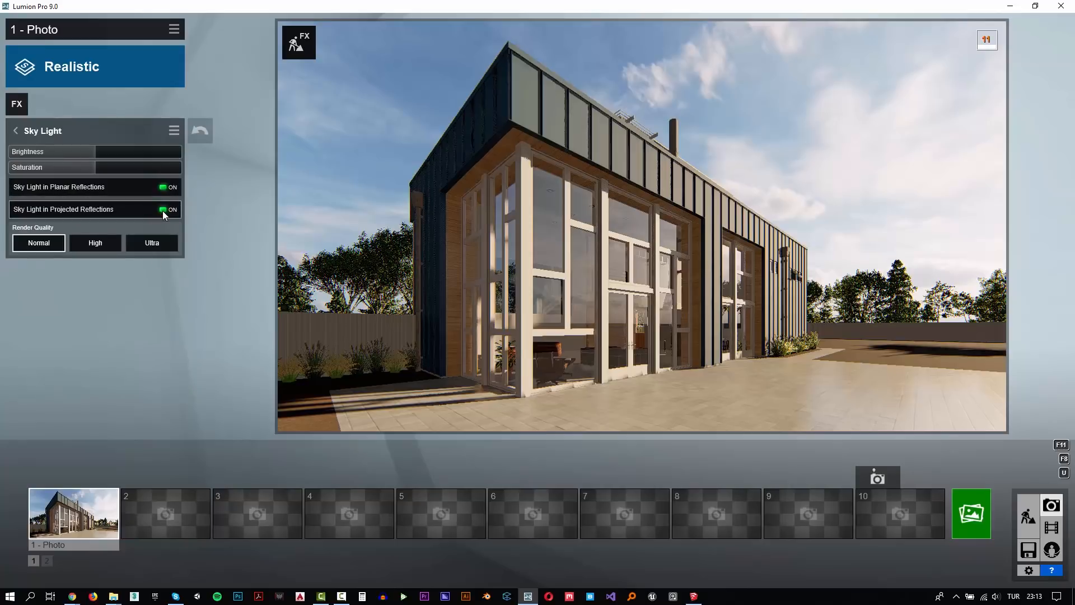
- Set photo 1's Sky Light render quality to Ultra and brightness to 1.4, and return to the build scene
{"action": "left_click", "coordinate": [145, 247]}
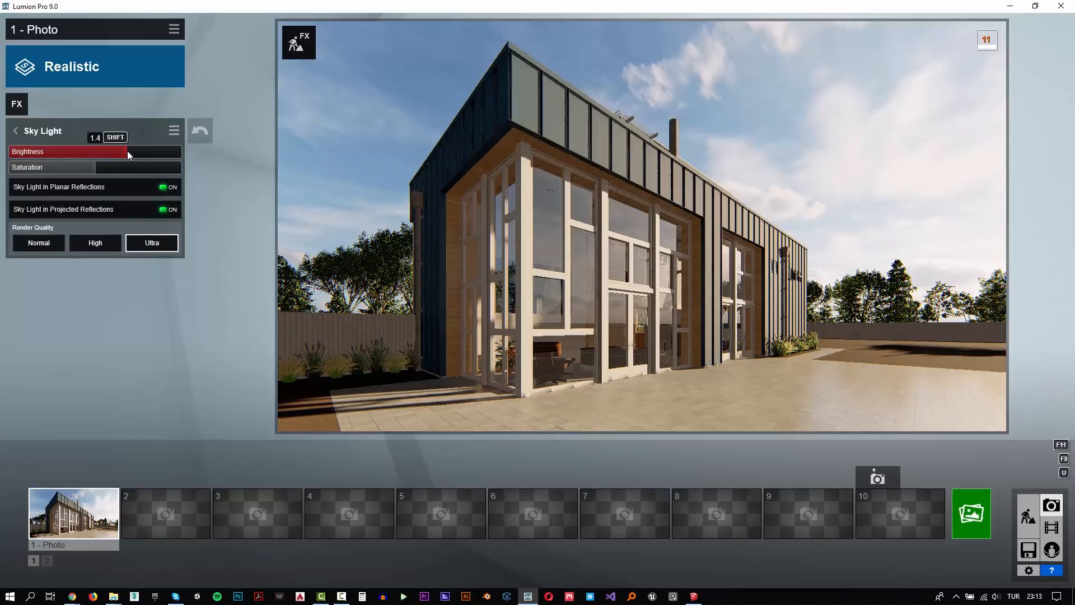
{"action": "left_click", "coordinate": [1026, 519]}
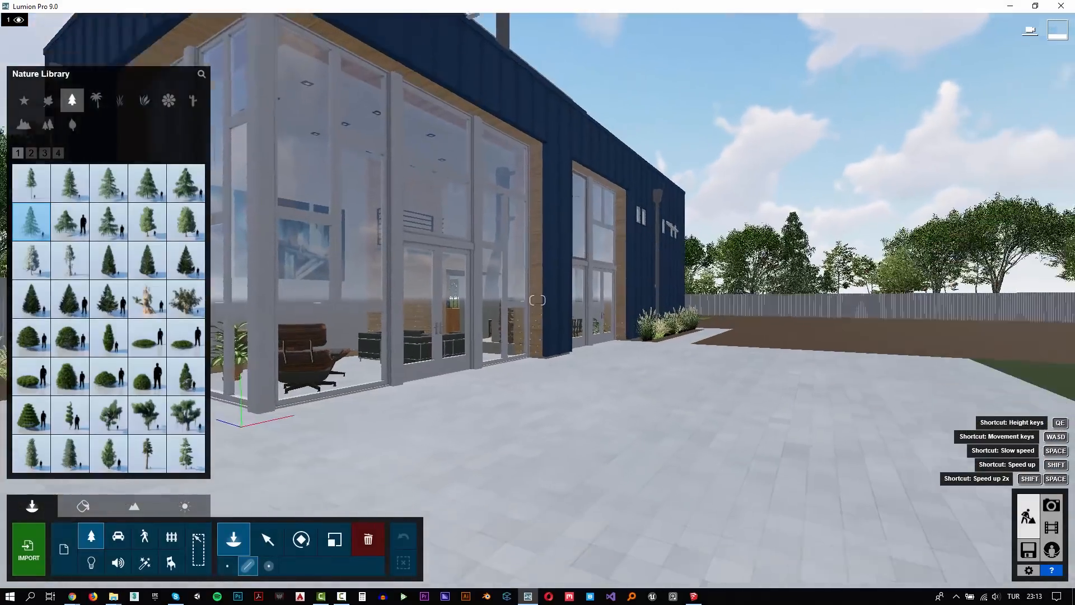
- Lay out a three-point row of the mixed trees from the far fence corner around the front of the lawn and paving
{"action": "right_click_drag", "start_coordinate": [538, 300], "coordinate": [602, 391]}
{"action": "key", "text": "q"}
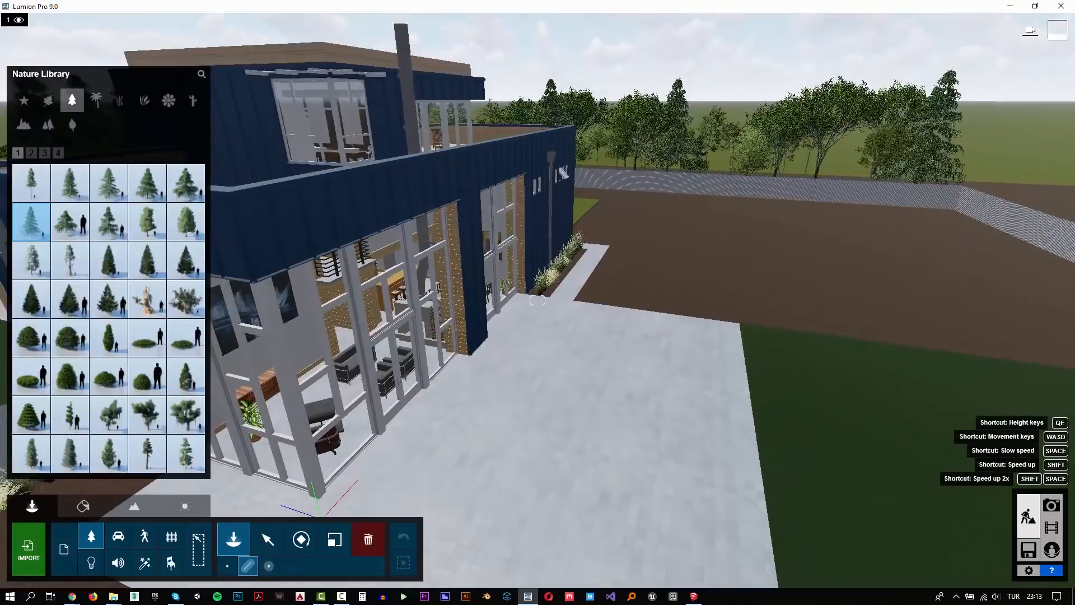
{"action": "key", "text": "s"}
{"action": "right_click_drag", "start_coordinate": [537, 300], "coordinate": [512, 338]}
{"action": "key", "text": "s"}
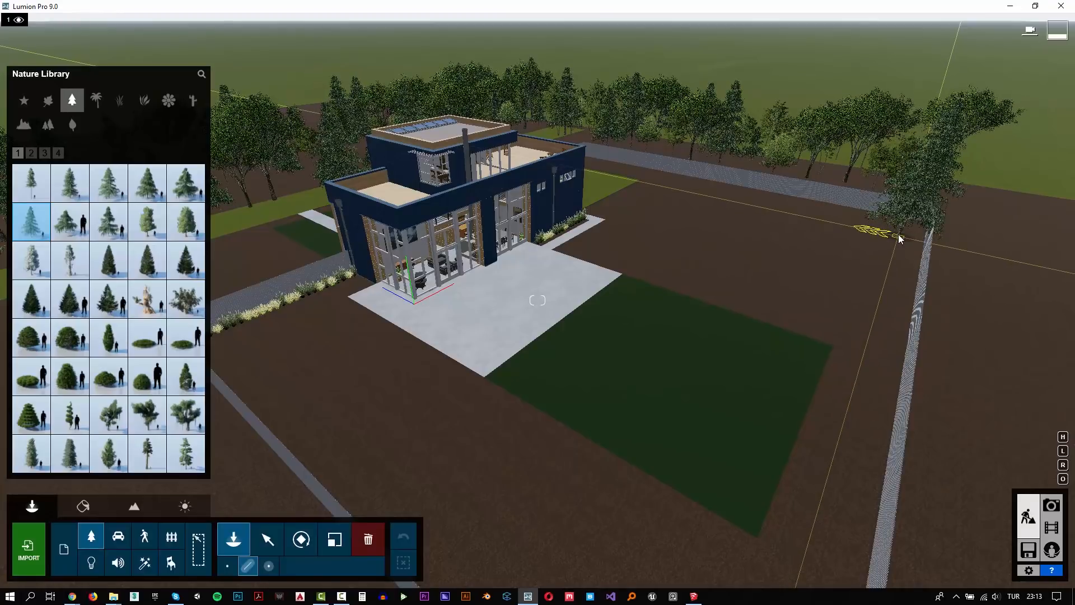
{"action": "key", "text": "s"}
{"action": "mouse_move", "coordinate": [857, 245]}
{"action": "right_mouse_down"}
{"action": "mouse_move", "coordinate": [843, 255]}
{"action": "mouse_move", "coordinate": [872, 229]}
{"action": "right_mouse_up"}
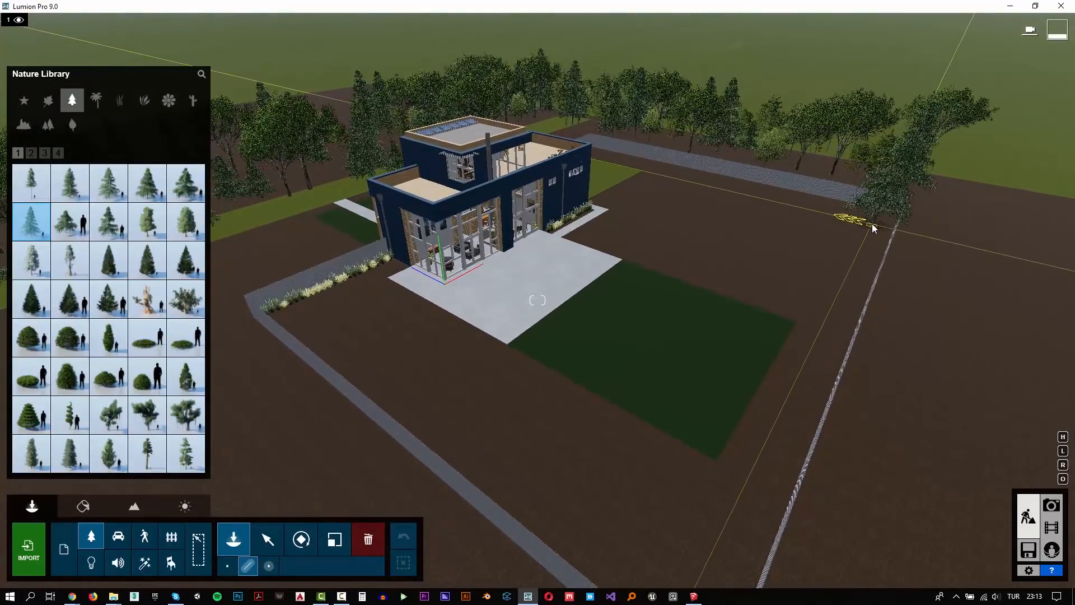
{"action": "mouse_move", "coordinate": [872, 221]}
{"action": "left_mouse_down"}
{"action": "mouse_move", "coordinate": [821, 297]}
{"action": "mouse_move", "coordinate": [812, 344]}
{"action": "mouse_move", "coordinate": [680, 545]}
{"action": "left_mouse_up"}
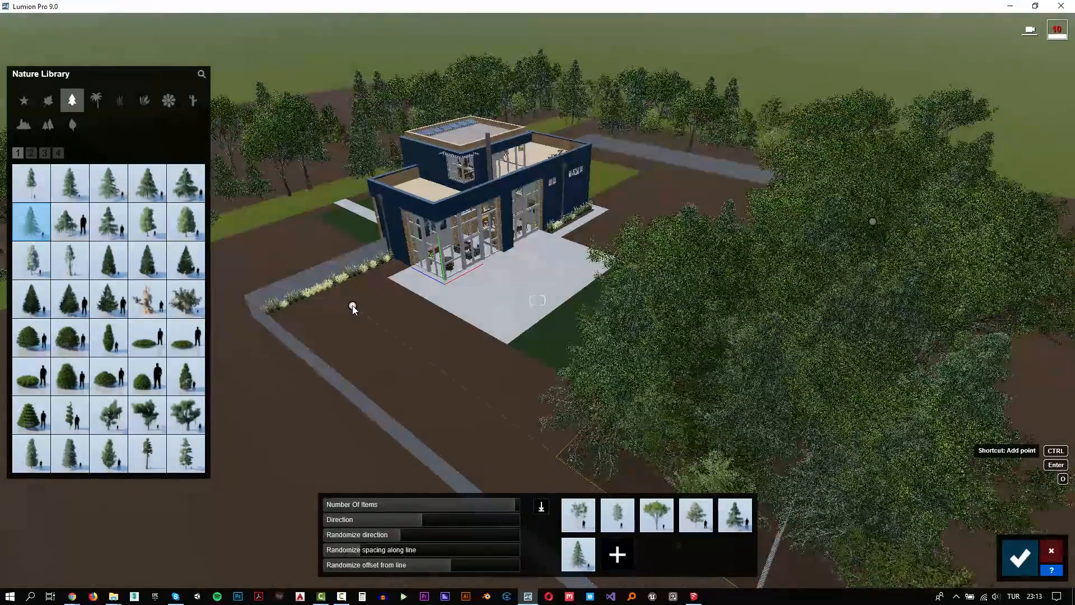
{"action": "left_click", "coordinate": [352, 305]}
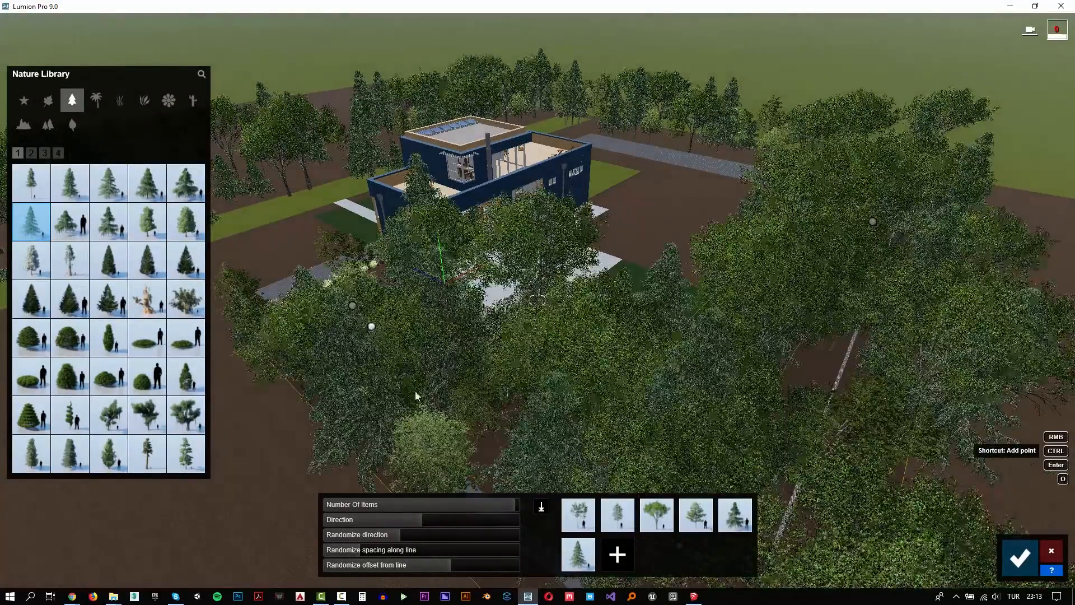
- Reduce the front tree row's randomized offset from the line to about 0.6
{"action": "left_click_drag", "start_coordinate": [418, 560], "coordinate": [400, 566]}
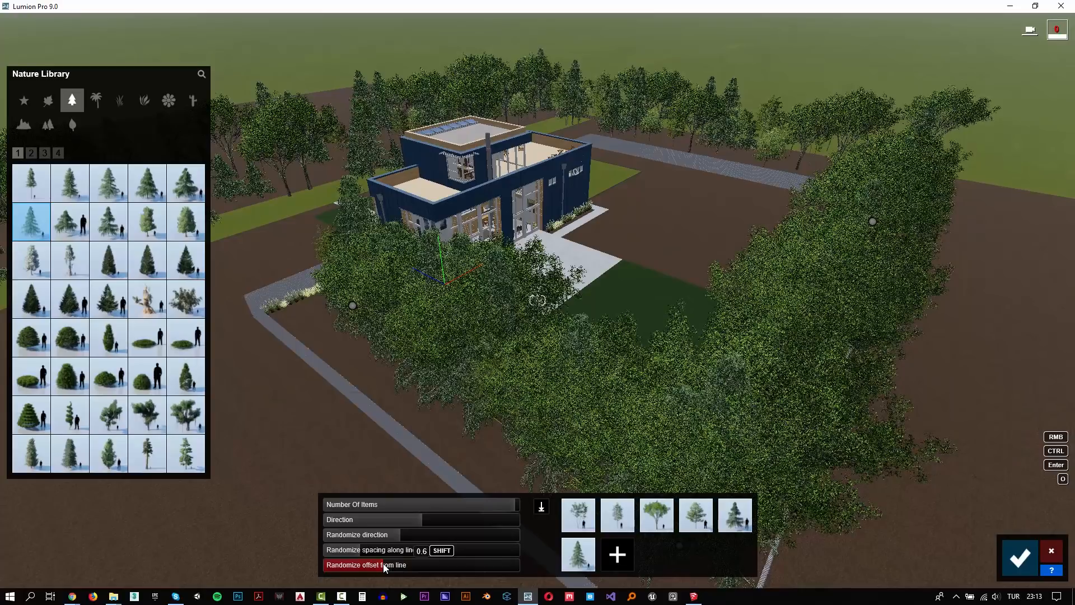
{"action": "left_click_drag", "start_coordinate": [376, 566], "coordinate": [370, 566]}
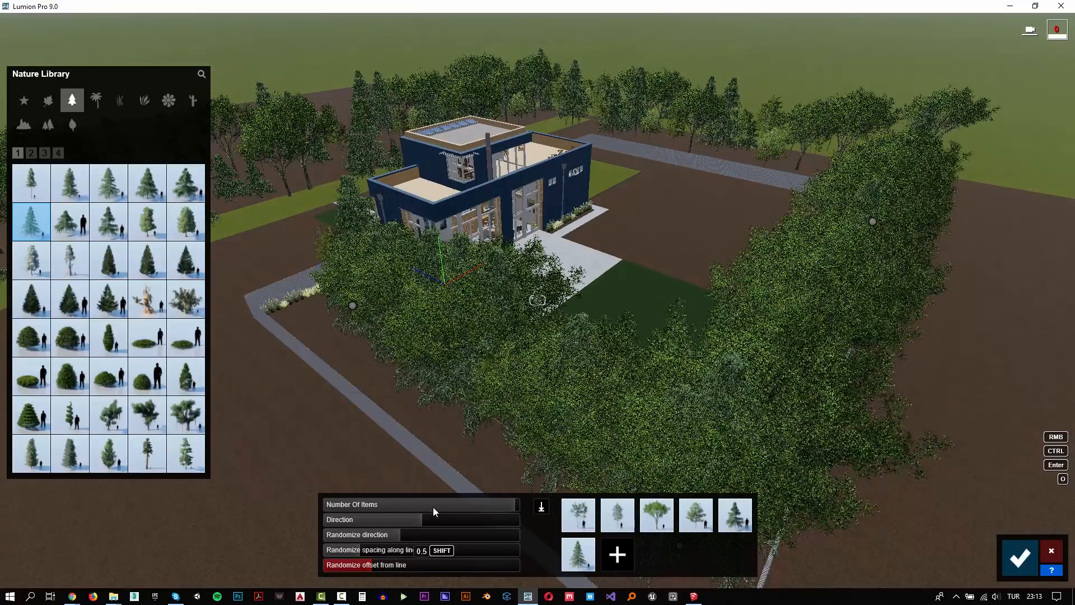
{"action": "left_click_drag", "start_coordinate": [432, 507], "coordinate": [439, 506]}
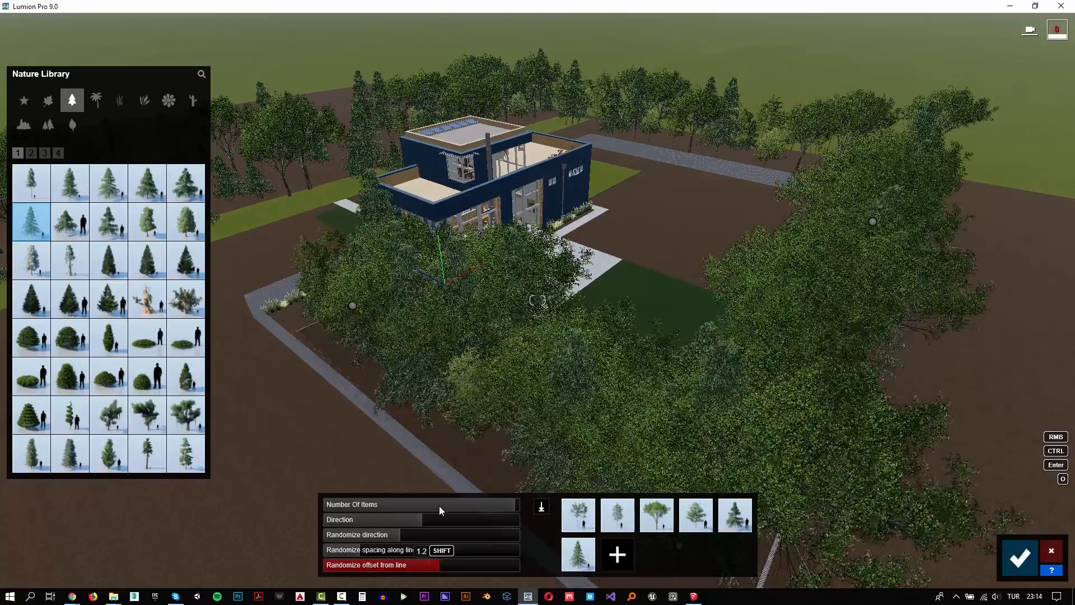
{"action": "left_click_drag", "start_coordinate": [386, 564], "coordinate": [388, 567]}
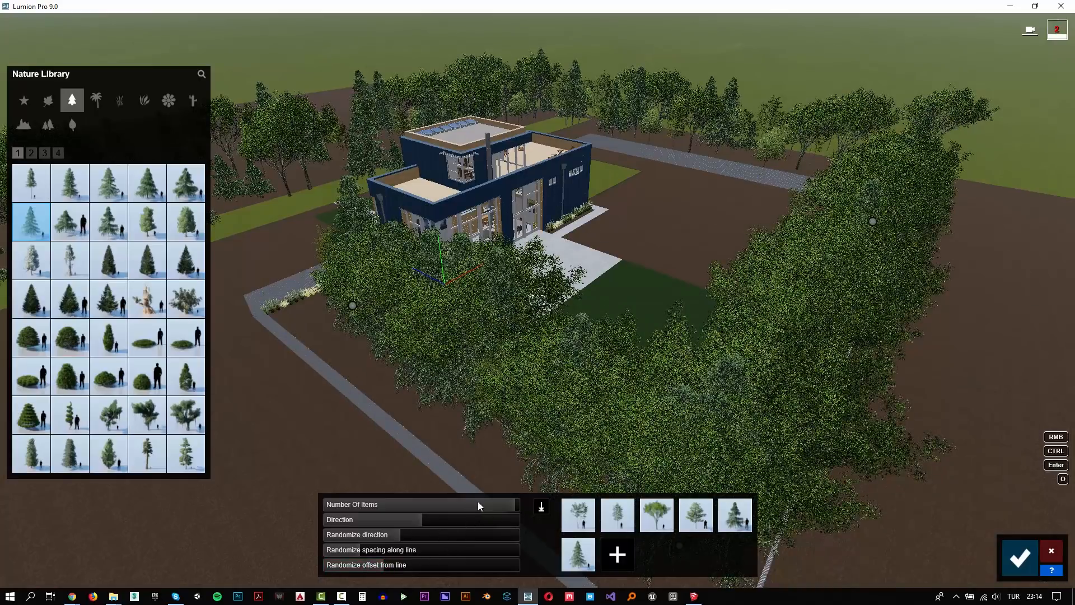
- Lower the number of trees in the front row, confirm it, and review photo 1 with its camera restored
{"action": "left_click_drag", "start_coordinate": [448, 504], "coordinate": [407, 506], "text": "shift"}
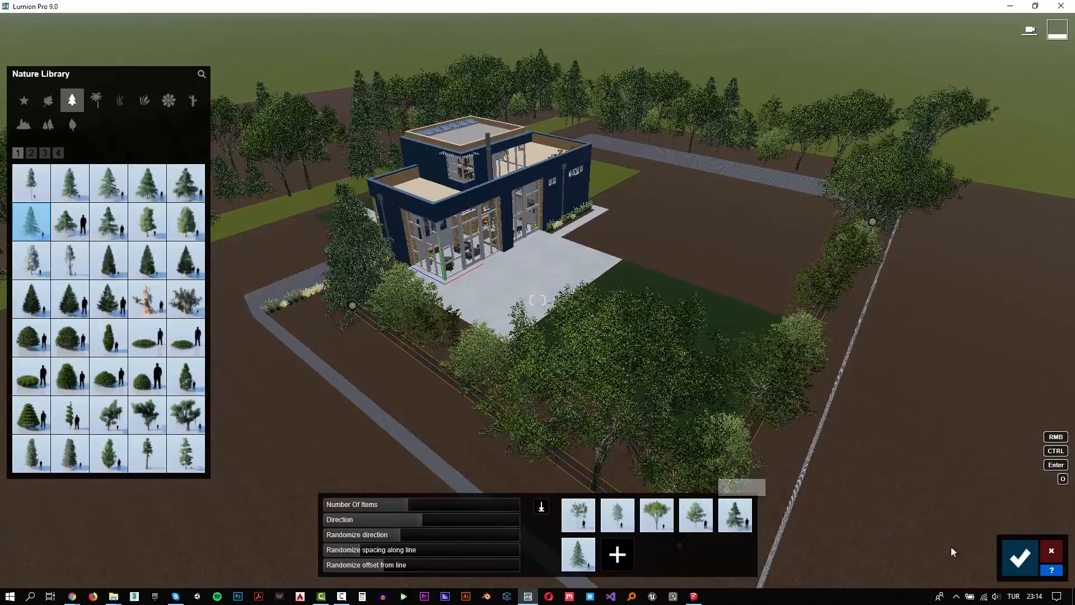
{"action": "left_click", "coordinate": [1032, 570]}
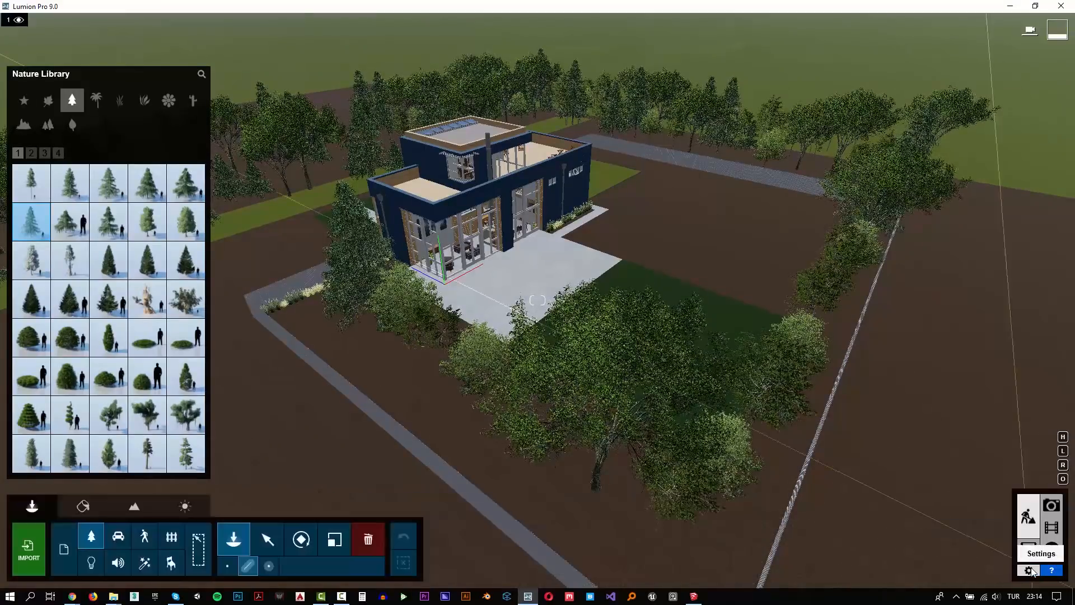
{"action": "left_click", "coordinate": [1051, 507]}
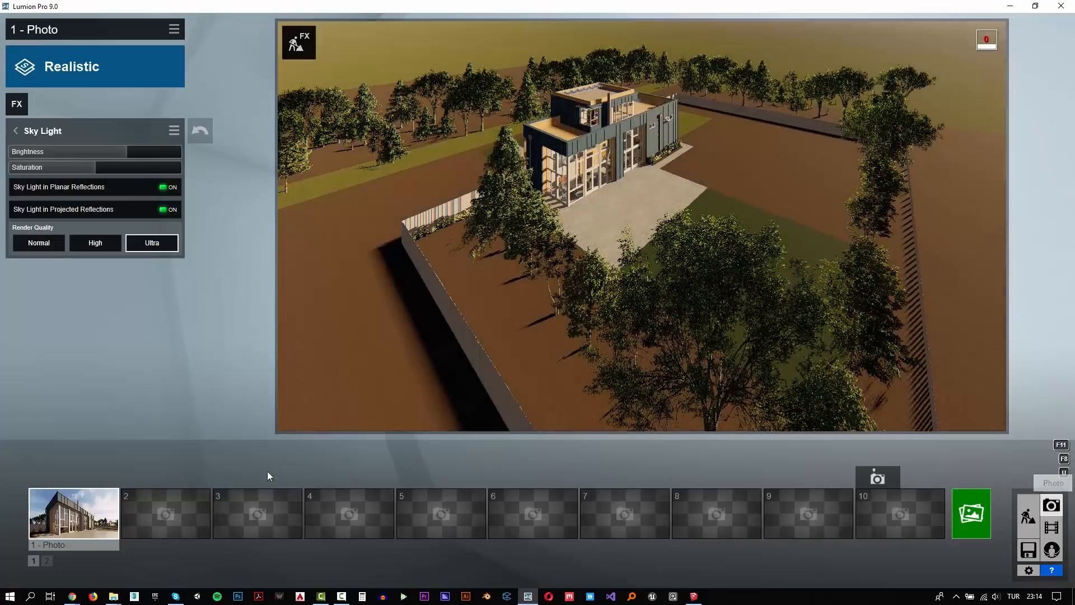
{"action": "left_click", "coordinate": [87, 519]}
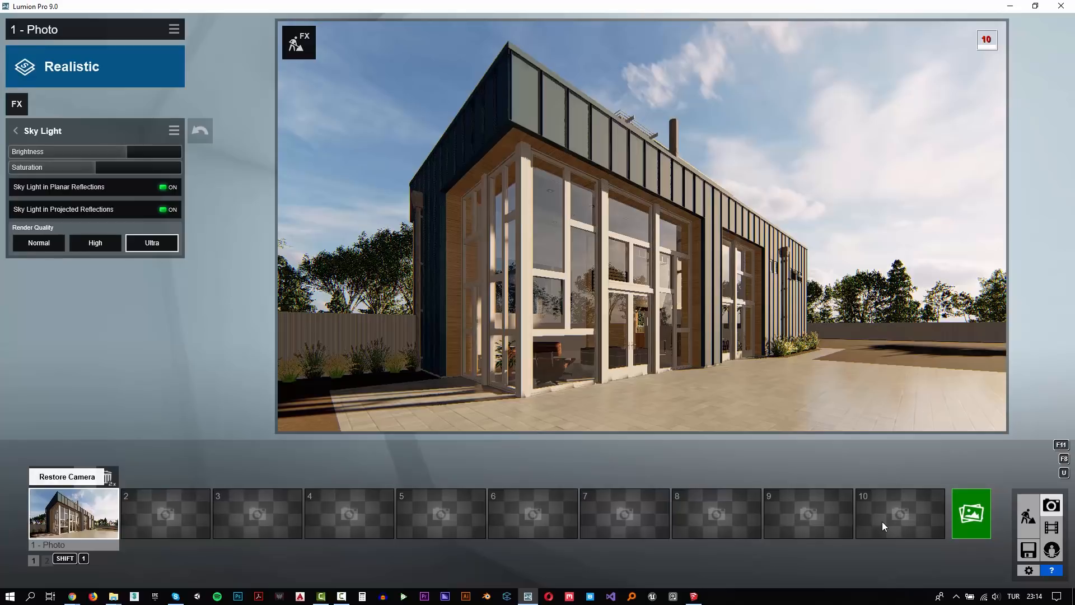
- Lay out a straight planting row on the soil along the far edge of the paving and lawn, starting beside the house path
{"action": "left_click", "coordinate": [1029, 514]}
{"action": "key", "text": "w"}
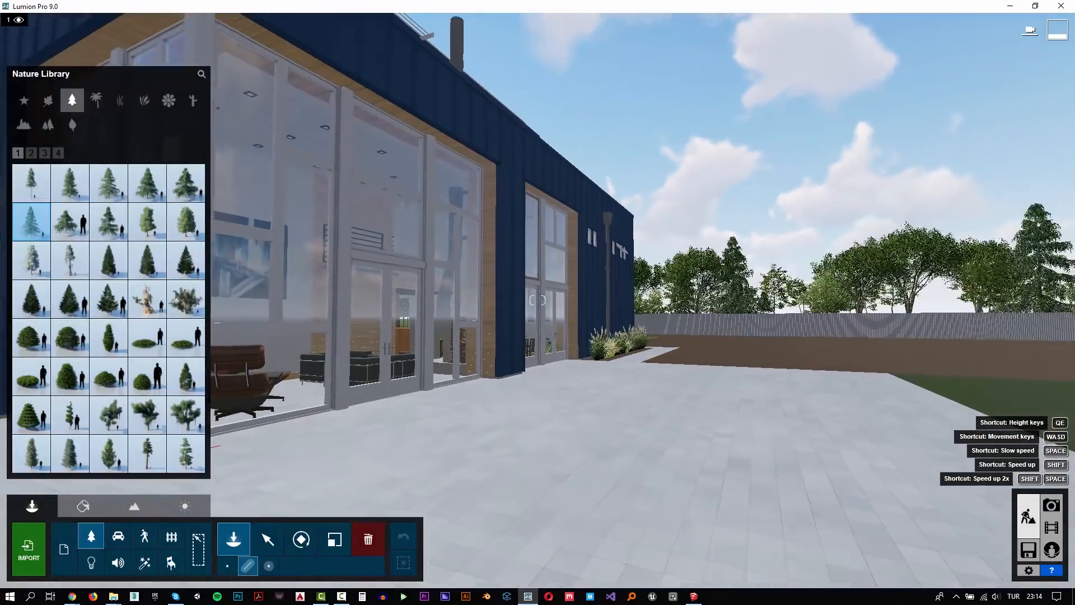
{"action": "key", "text": "w"}
{"action": "right_click_drag", "start_coordinate": [537, 300], "coordinate": [605, 321]}
{"action": "key", "text": "q"}
{"action": "key", "text": "w"}
{"action": "key", "text": "d"}
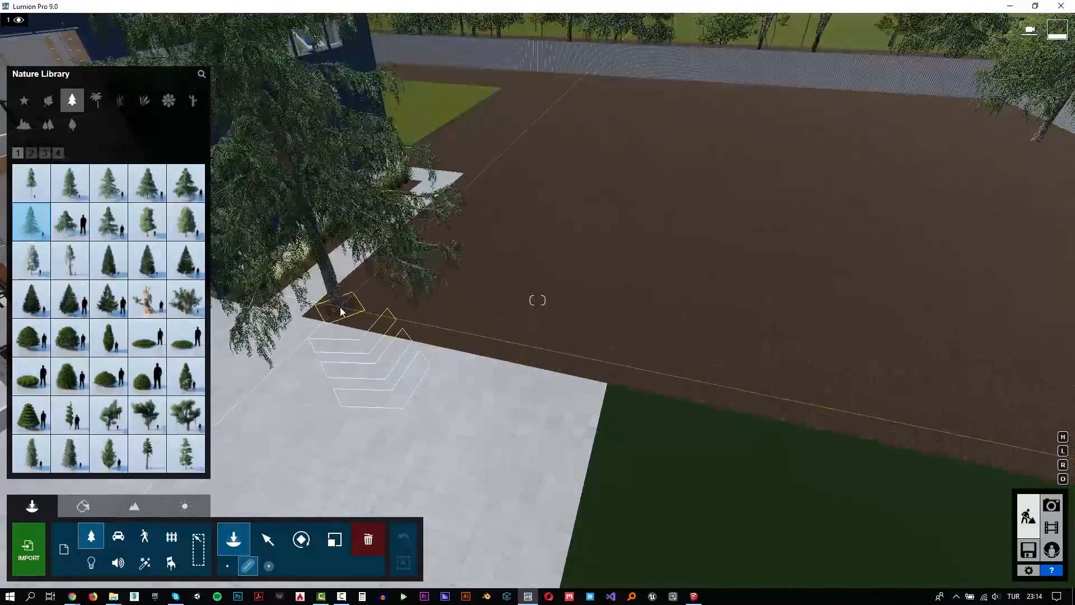
{"action": "left_click", "coordinate": [345, 304]}
{"action": "left_click", "coordinate": [735, 367]}
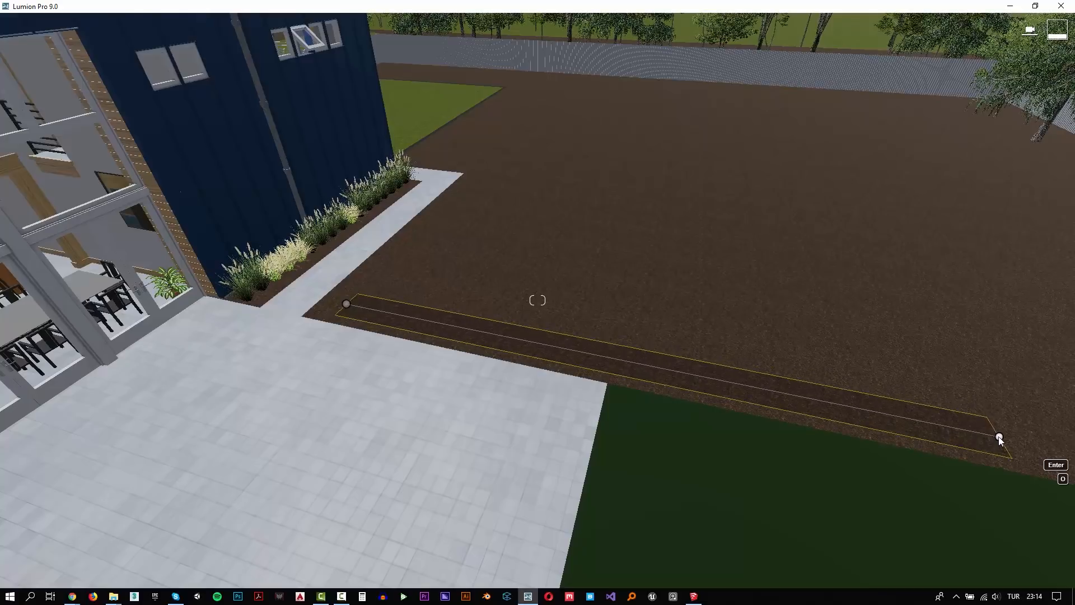
{"action": "left_click", "coordinate": [999, 436]}
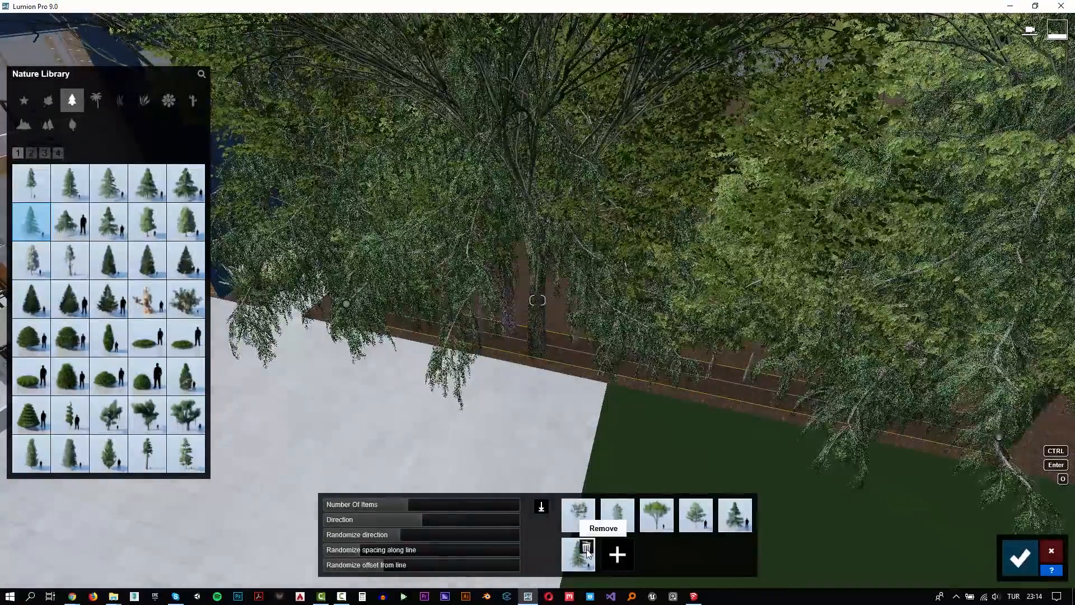
- Remove five of the six trees from the new row's plant mix, leaving a single tree
{"action": "left_click", "coordinate": [586, 548]}
{"action": "left_click", "coordinate": [587, 507]}
{"action": "left_click", "coordinate": [595, 508]}
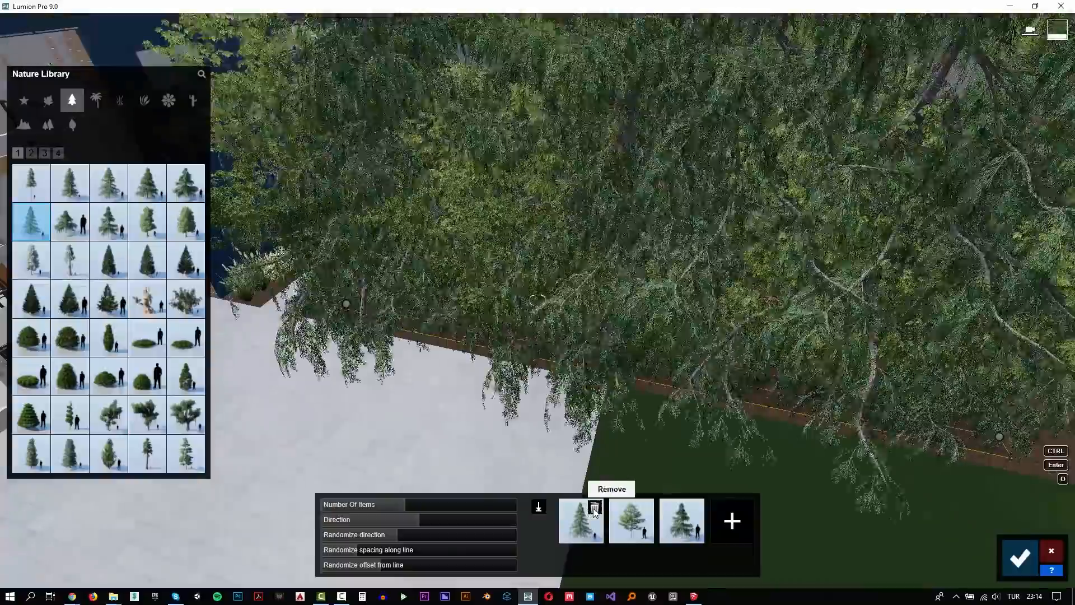
{"action": "left_click", "coordinate": [595, 509]}
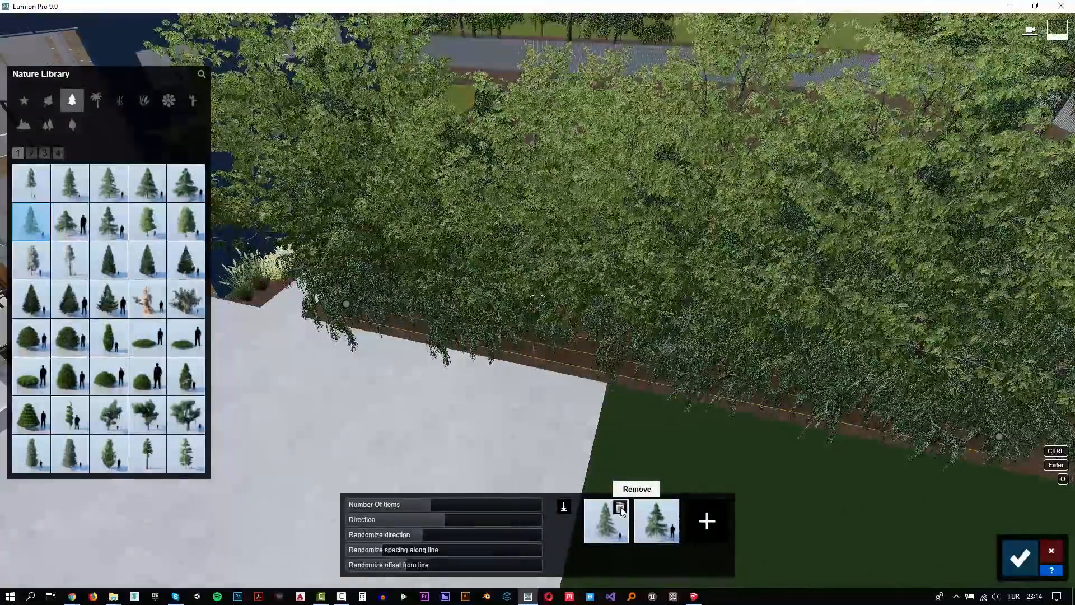
{"action": "left_click", "coordinate": [620, 508]}
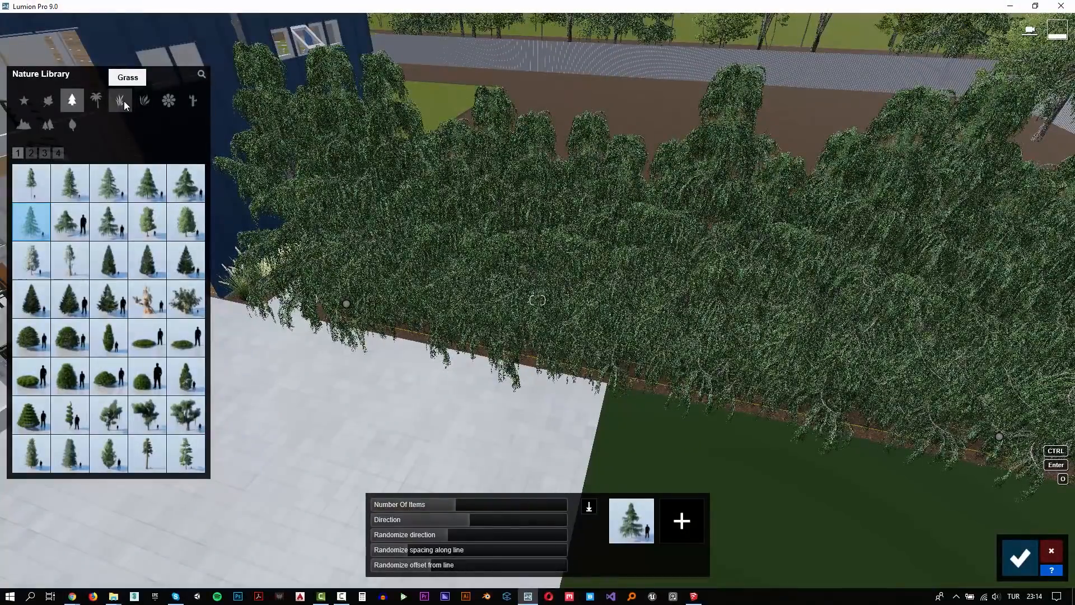
- Replace the row's remaining tree with Mexican Feathergrass Round
{"action": "left_click", "coordinate": [123, 100]}
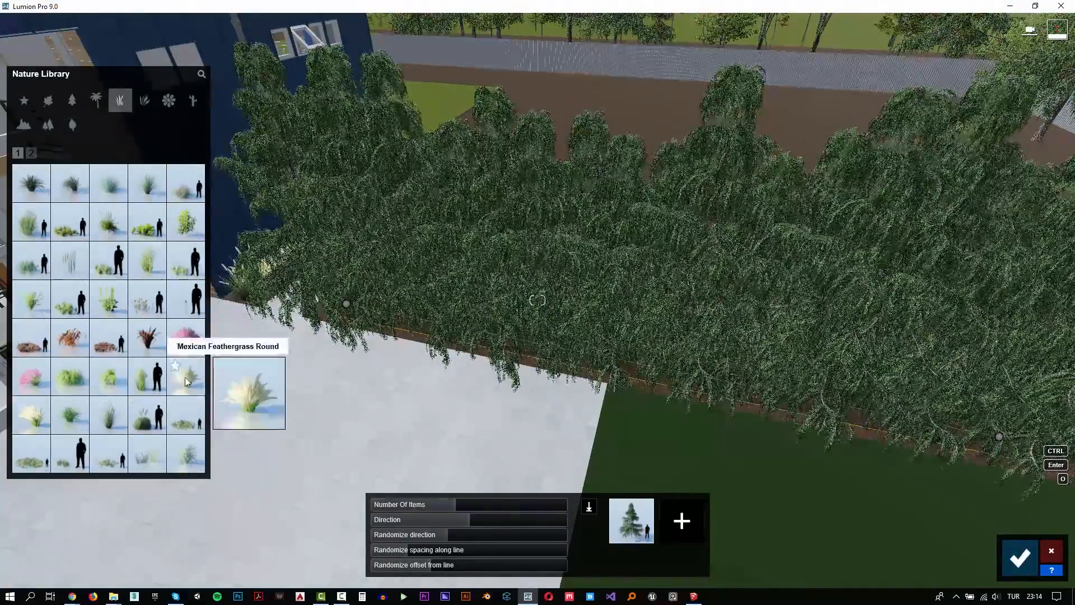
{"action": "left_click", "coordinate": [186, 381]}
{"action": "left_click", "coordinate": [627, 526]}
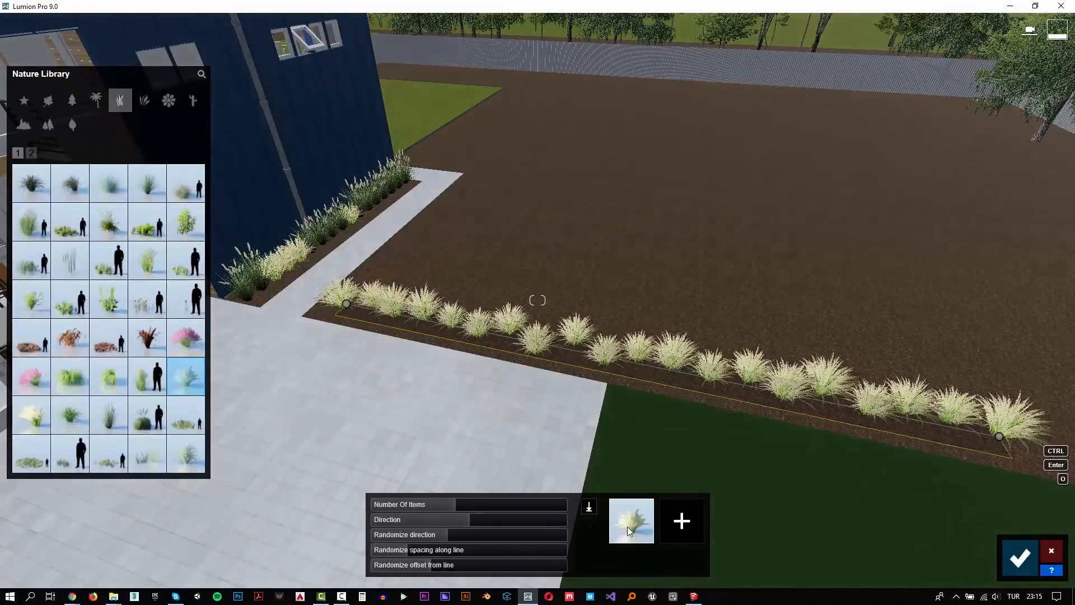
- Add a second, much larger ornamental grass to the row, confirm it, and review photo 1 with its camera restored
{"action": "left_click", "coordinate": [185, 183]}
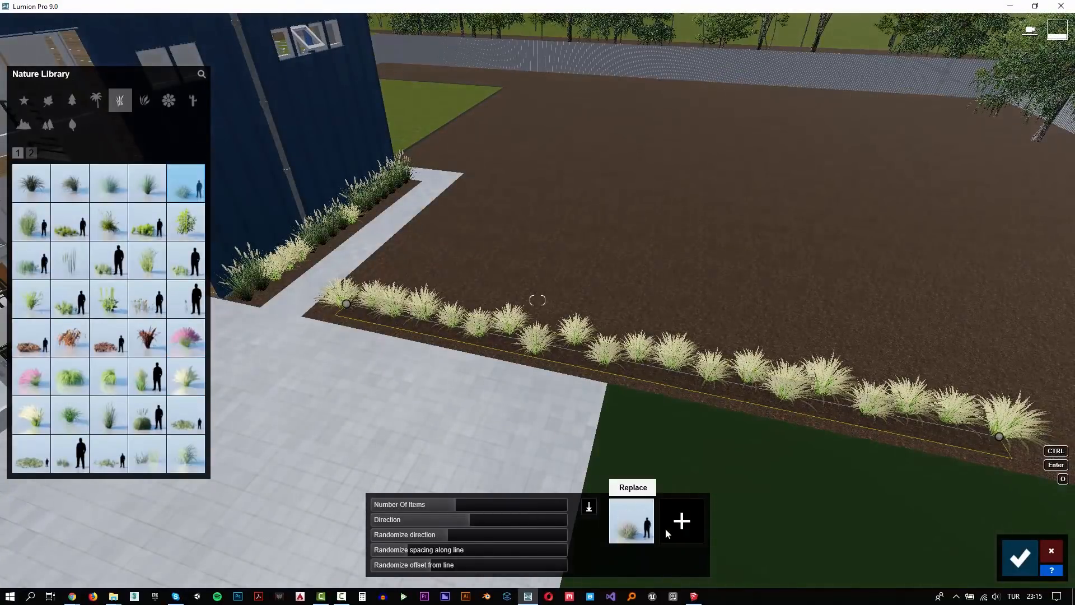
{"action": "left_click", "coordinate": [667, 533]}
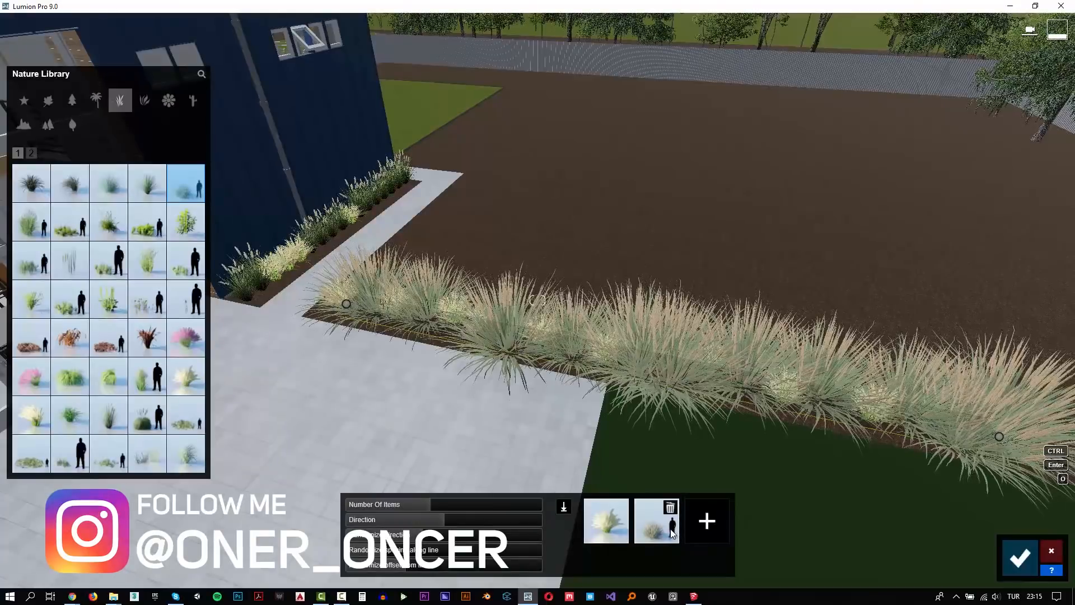
{"action": "left_click", "coordinate": [1021, 557]}
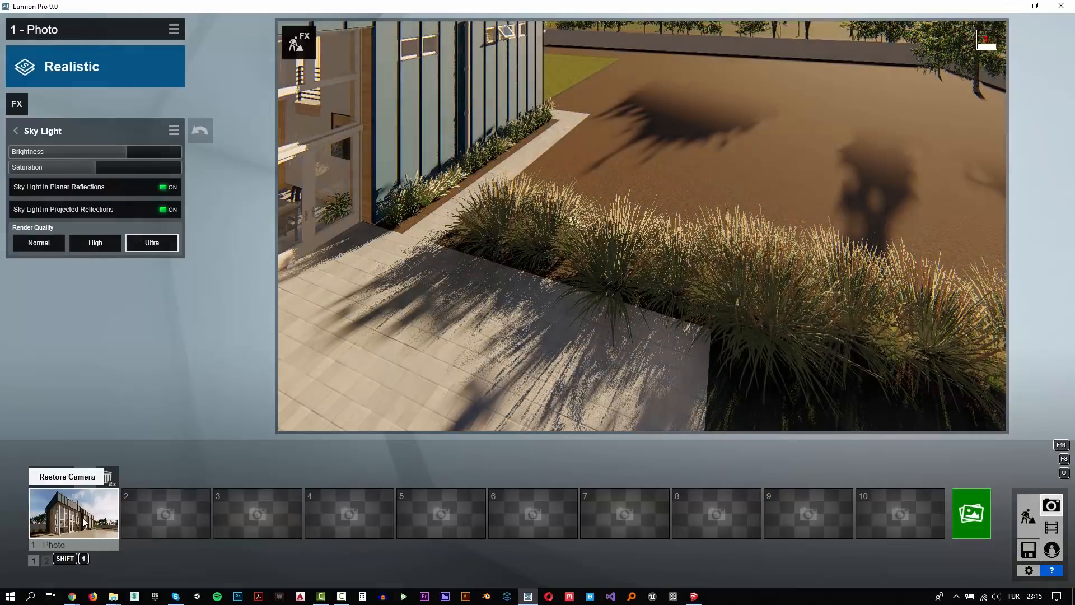
{"action": "left_click", "coordinate": [82, 517]}
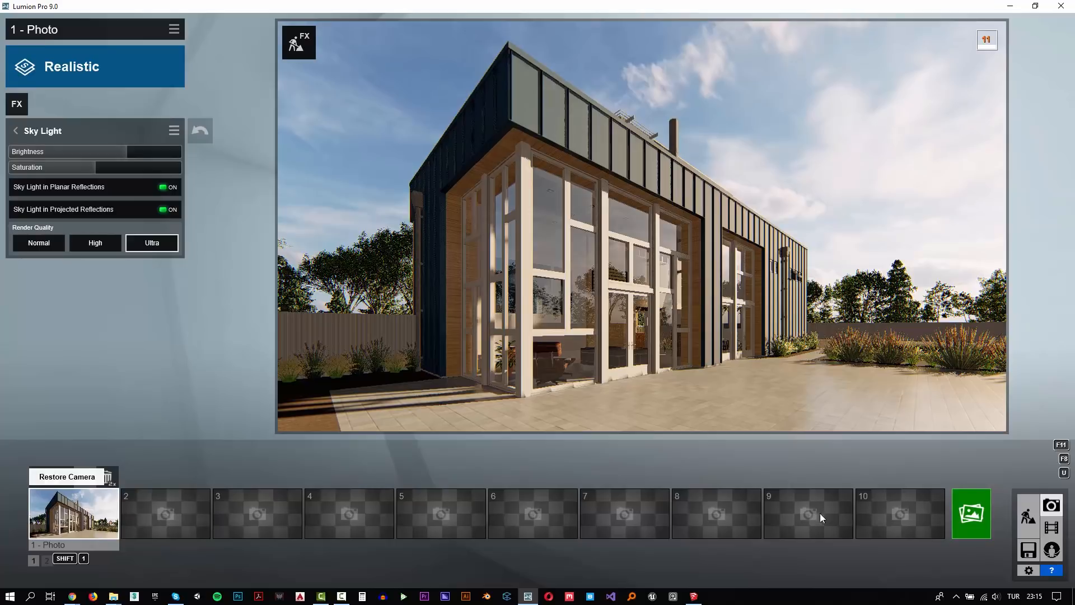
- Lay out a straight row of the two grasses on the soil along the paving's near side, from the house corner to the lawn
{"action": "left_click", "coordinate": [1025, 525]}
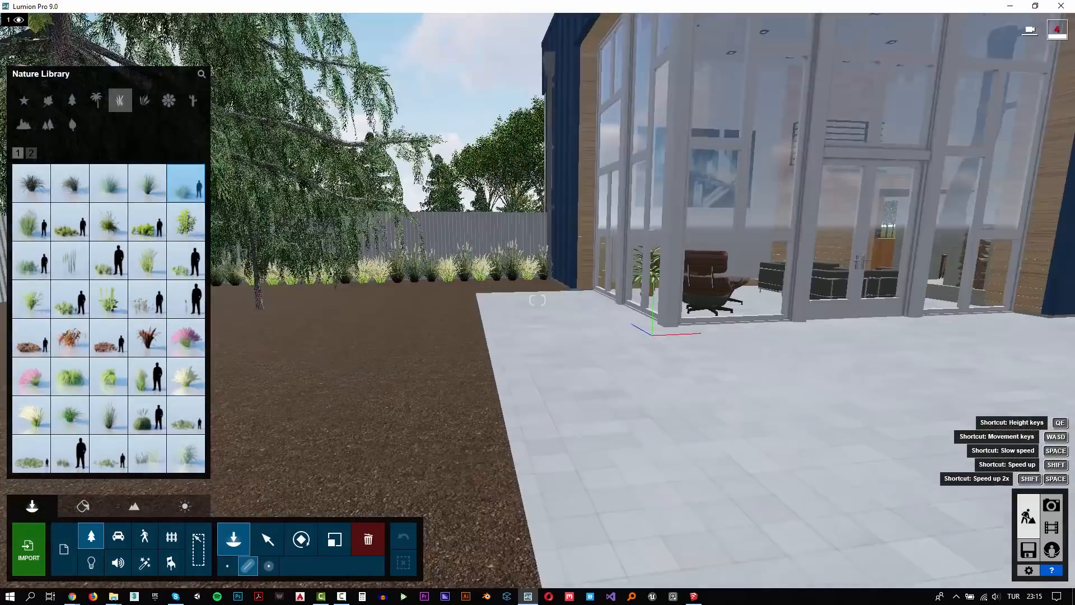
{"action": "right_click_drag", "start_coordinate": [537, 300], "coordinate": [496, 475]}
{"action": "key", "text": "s"}
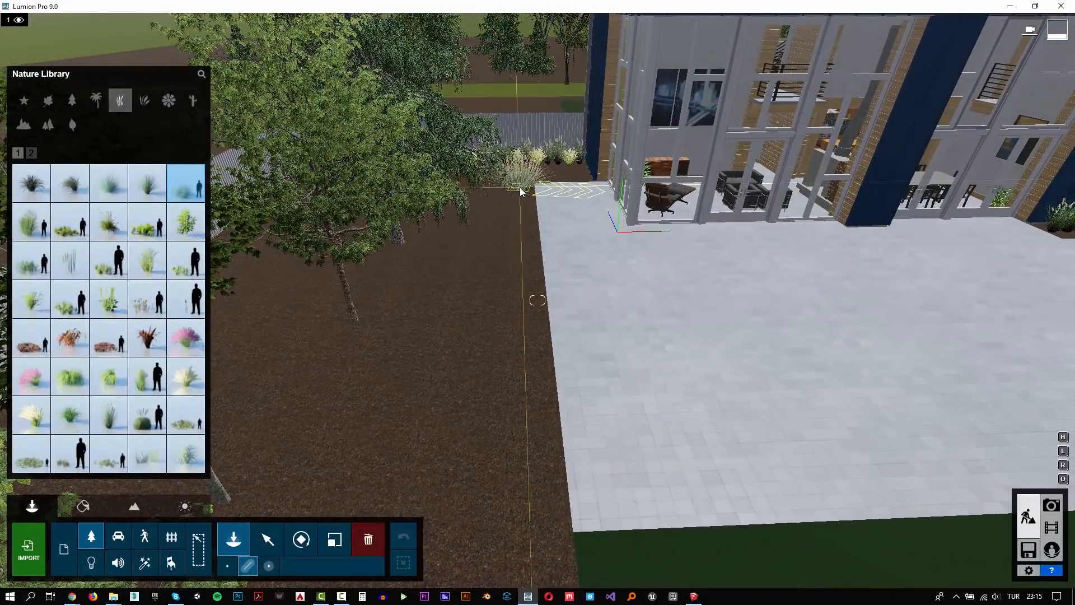
{"action": "left_click", "coordinate": [520, 190]}
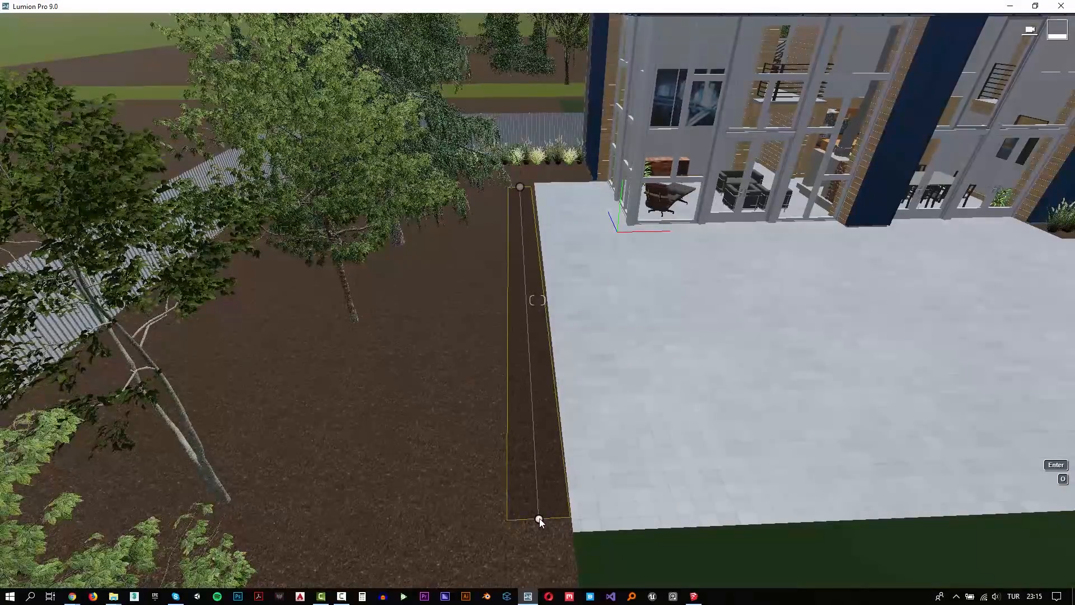
{"action": "left_click", "coordinate": [539, 520]}
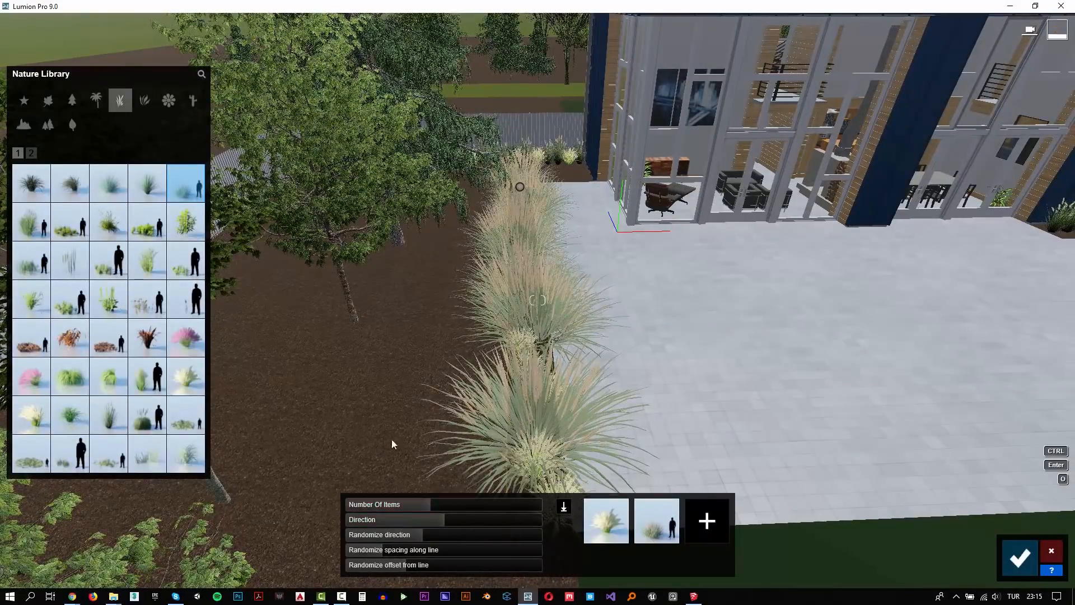
- Replace both grasses in the row's mix with Mexican Feathergrass Side
{"action": "left_click", "coordinate": [40, 425]}
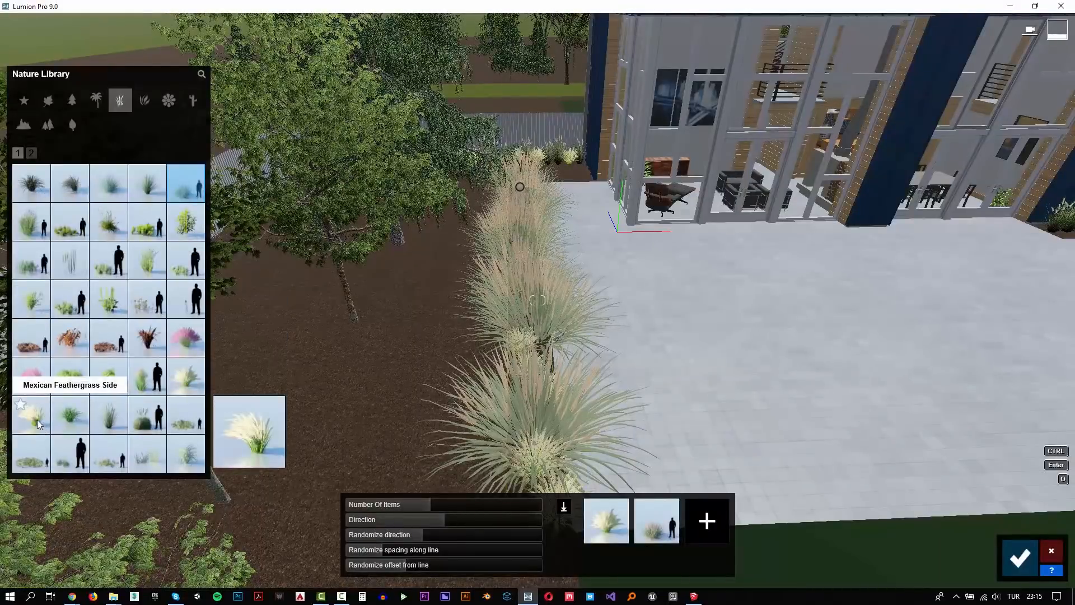
{"action": "left_click", "coordinate": [608, 534]}
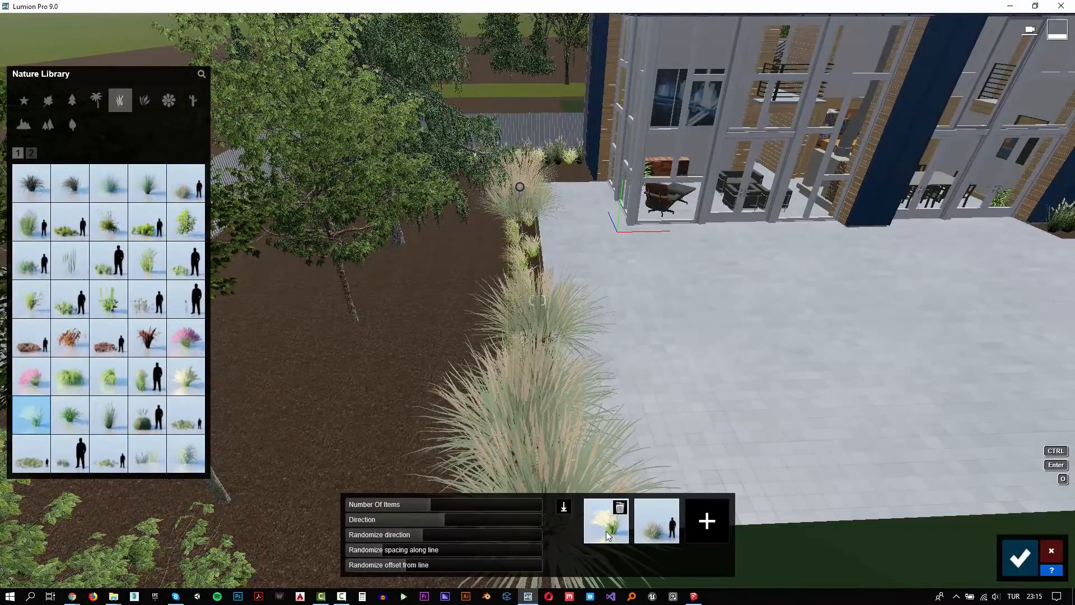
{"action": "left_click", "coordinate": [660, 538]}
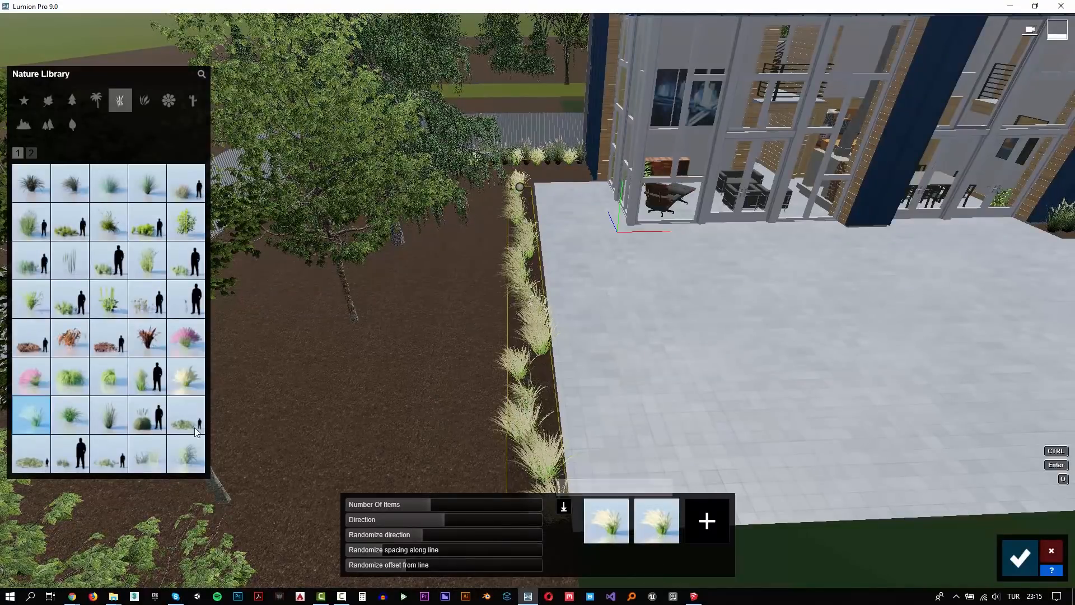
- Replace the first grass in the row's mix with Nafray Swamp Foxtail, confirm the row, and review photo 1 with its camera restored
{"action": "left_click", "coordinate": [108, 415]}
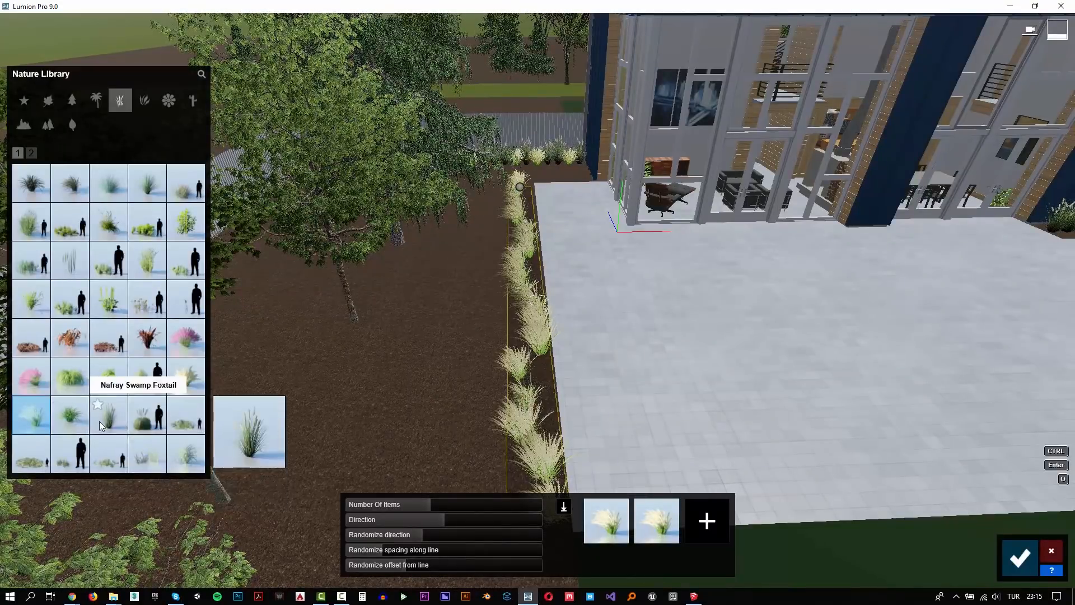
{"action": "left_click", "coordinate": [598, 531]}
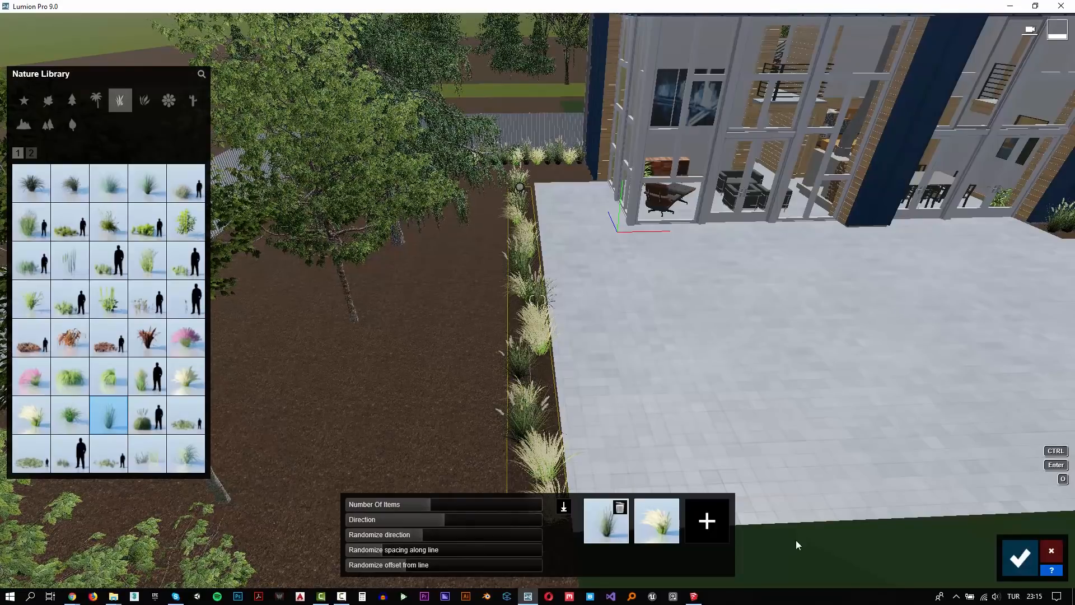
{"action": "left_click", "coordinate": [1018, 556]}
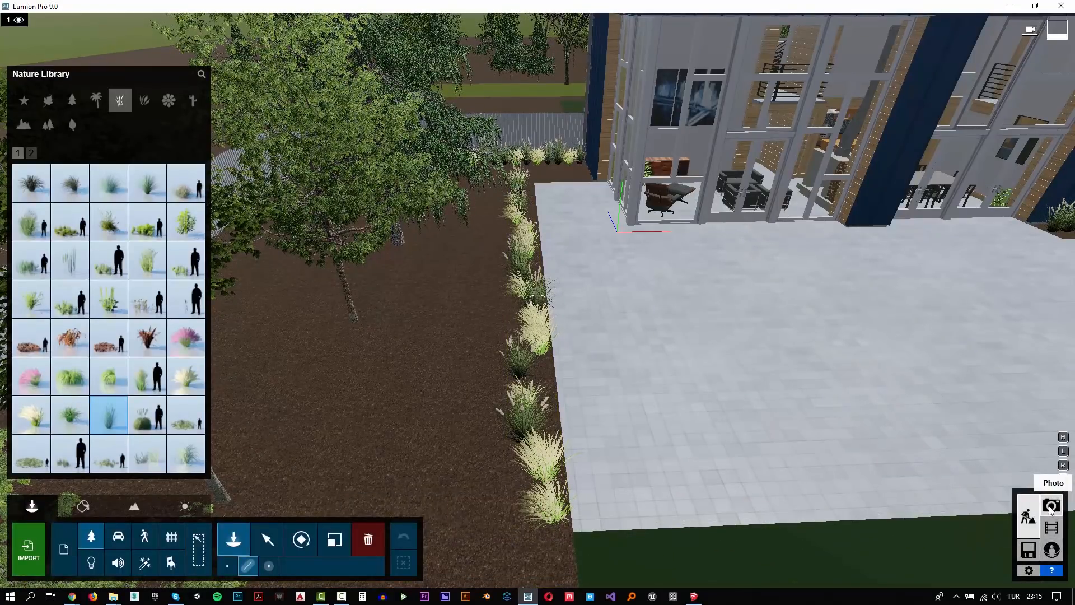
{"action": "left_click", "coordinate": [1050, 507]}
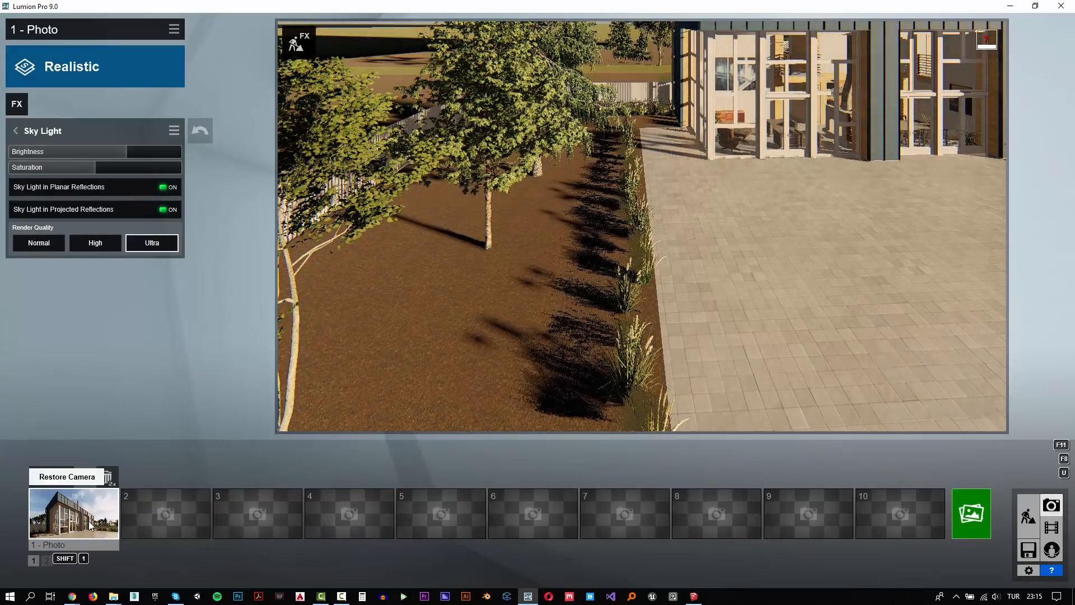
{"action": "left_click", "coordinate": [89, 520]}
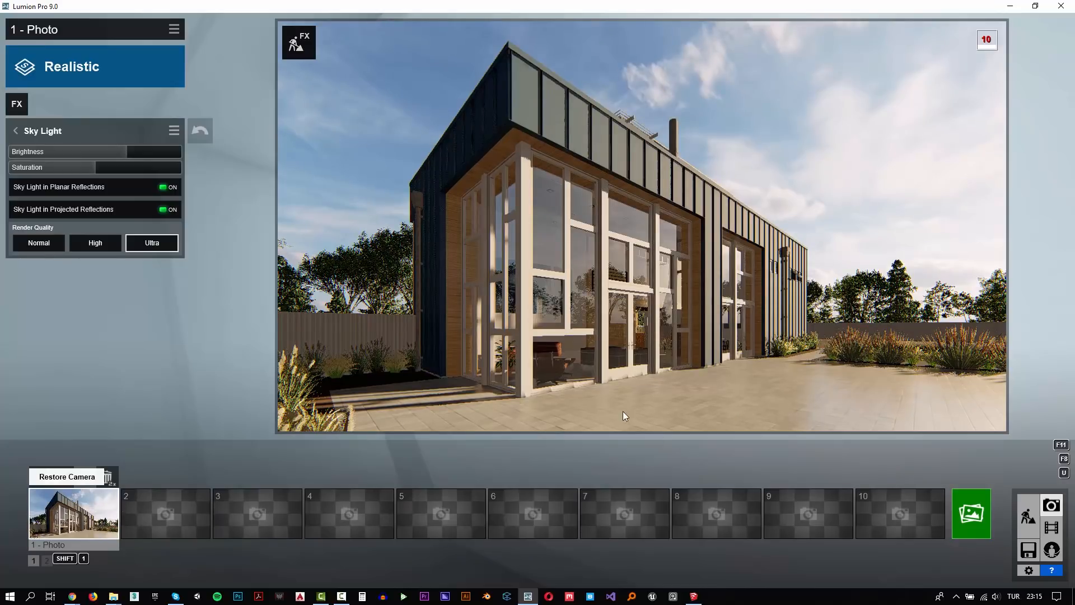
- Try a slightly shorter focal length for photo 1 and restore its saved camera view
{"action": "mouse_move", "coordinate": [621, 413]}
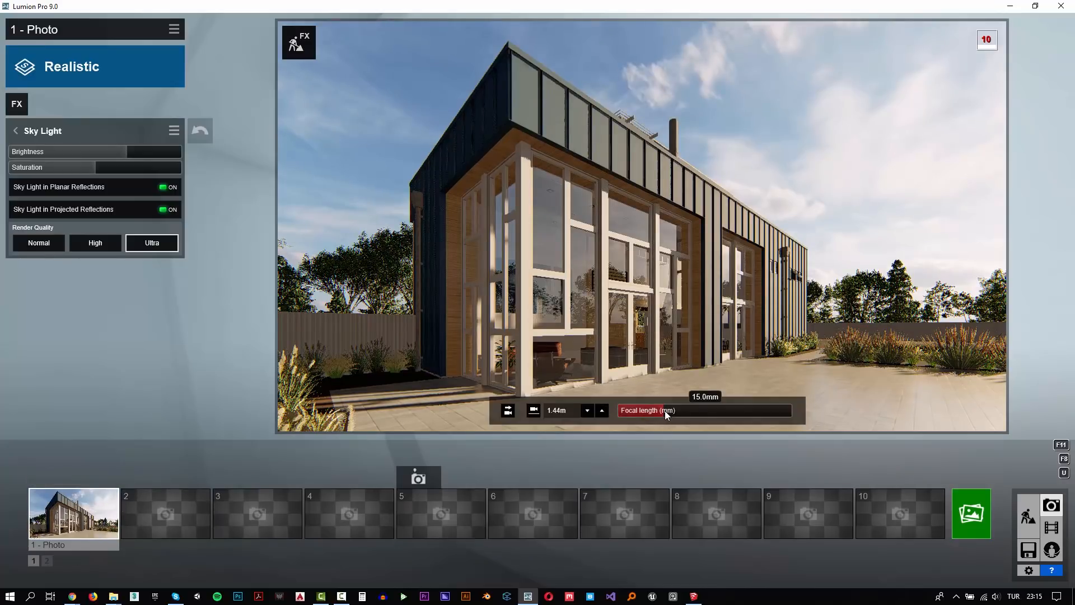
{"action": "left_click_drag", "start_coordinate": [664, 411], "coordinate": [659, 412]}
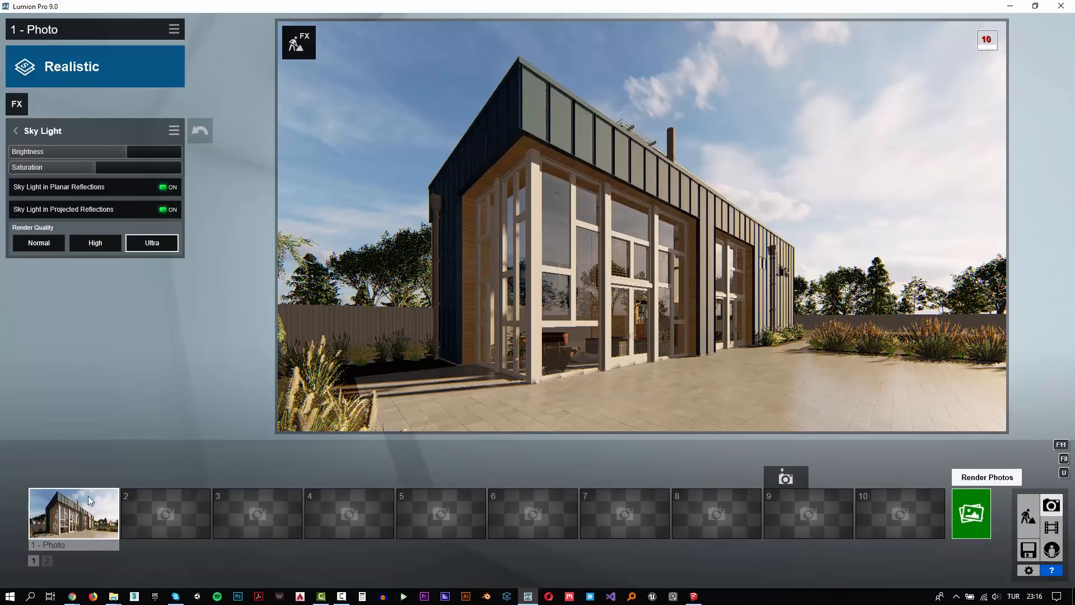
{"action": "mouse_move", "coordinate": [89, 498]}
{"action": "left_click", "coordinate": [90, 518]}
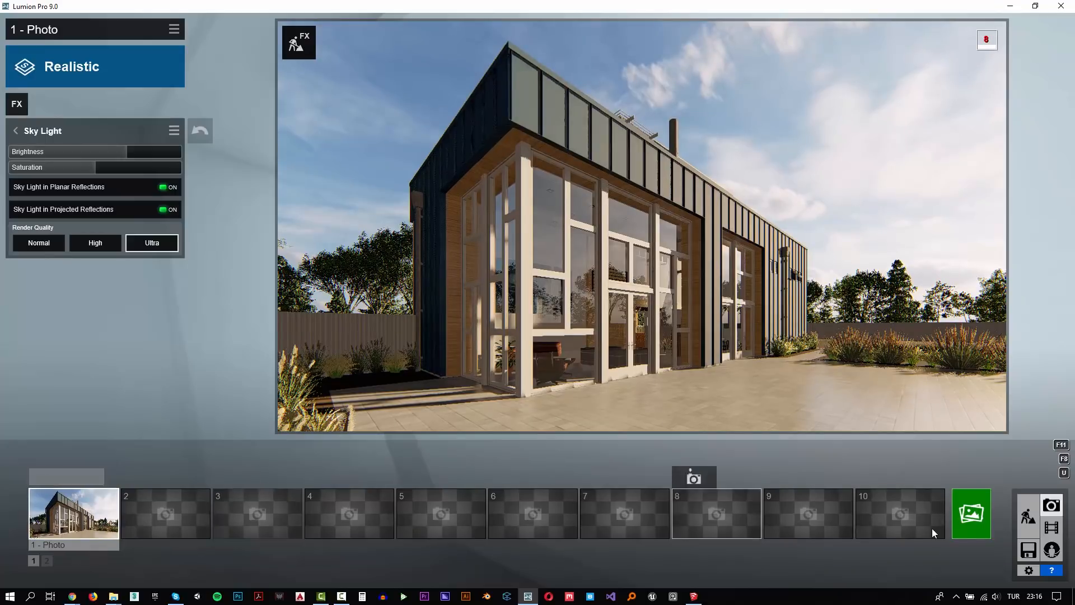
- Render the current shot at Desktop size, 1920x1080, and save it as JPG file 2 in the Video_213_L9_Exterior folder
{"action": "left_click", "coordinate": [968, 520]}
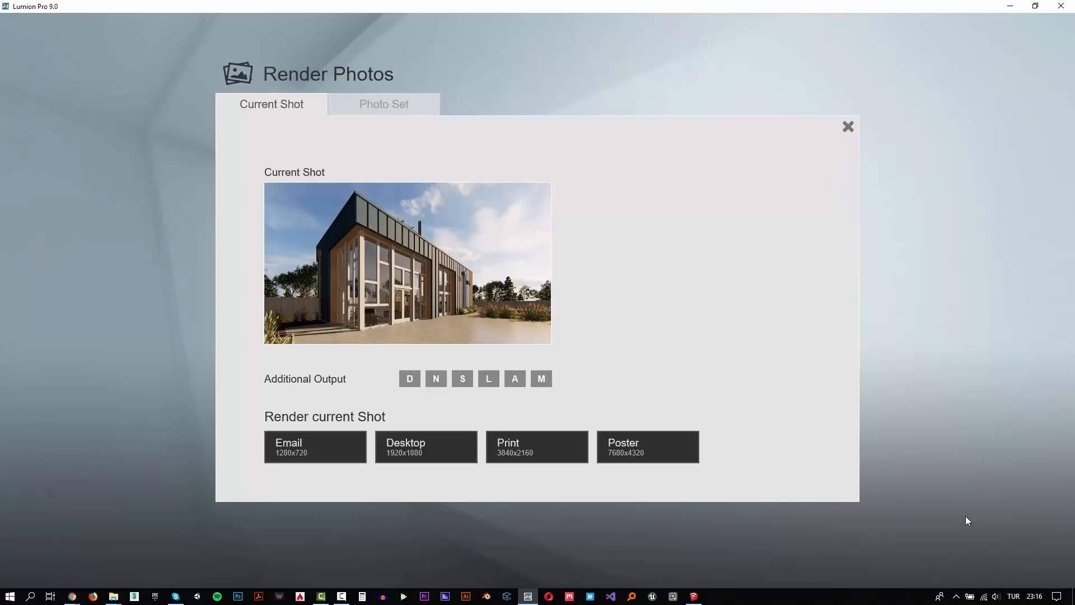
{"action": "left_click", "coordinate": [445, 460]}
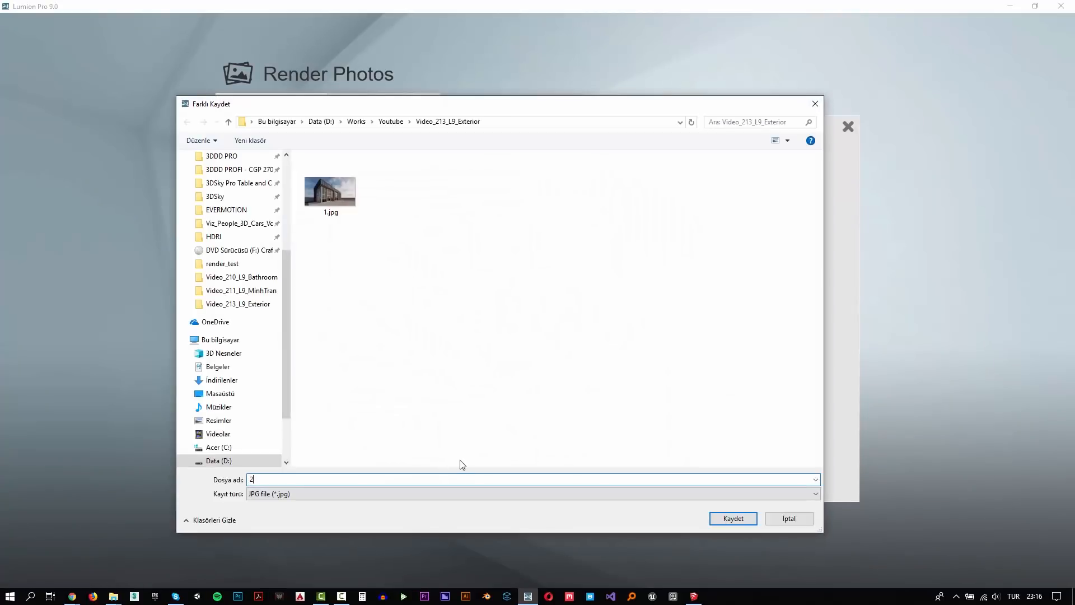
{"action": "key", "text": "Return"}
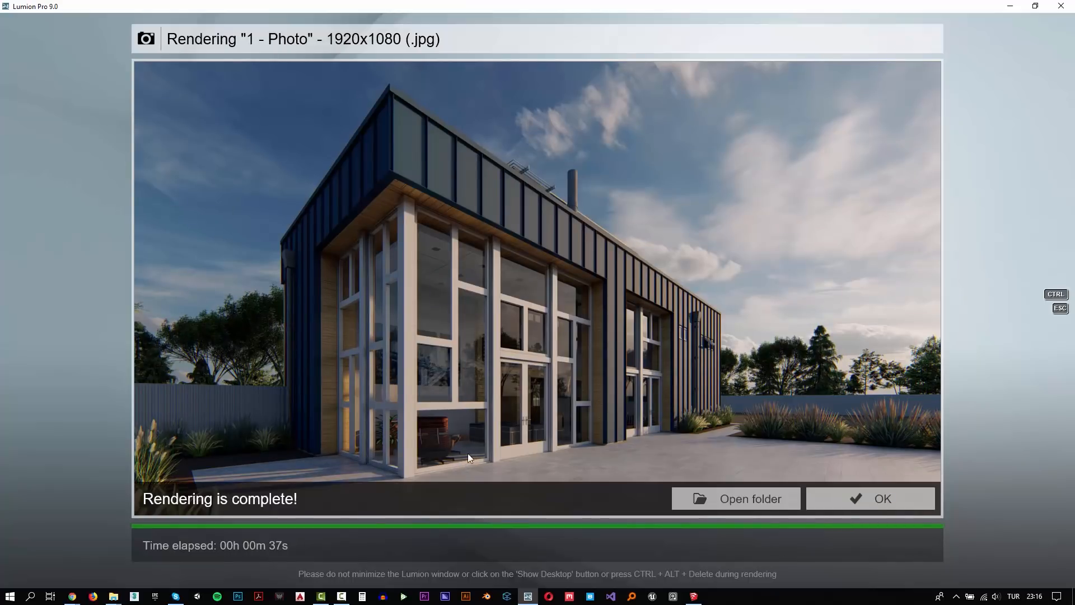
- Open the render's output folder and examine 2.jpg in full screen
{"action": "left_click", "coordinate": [757, 503]}
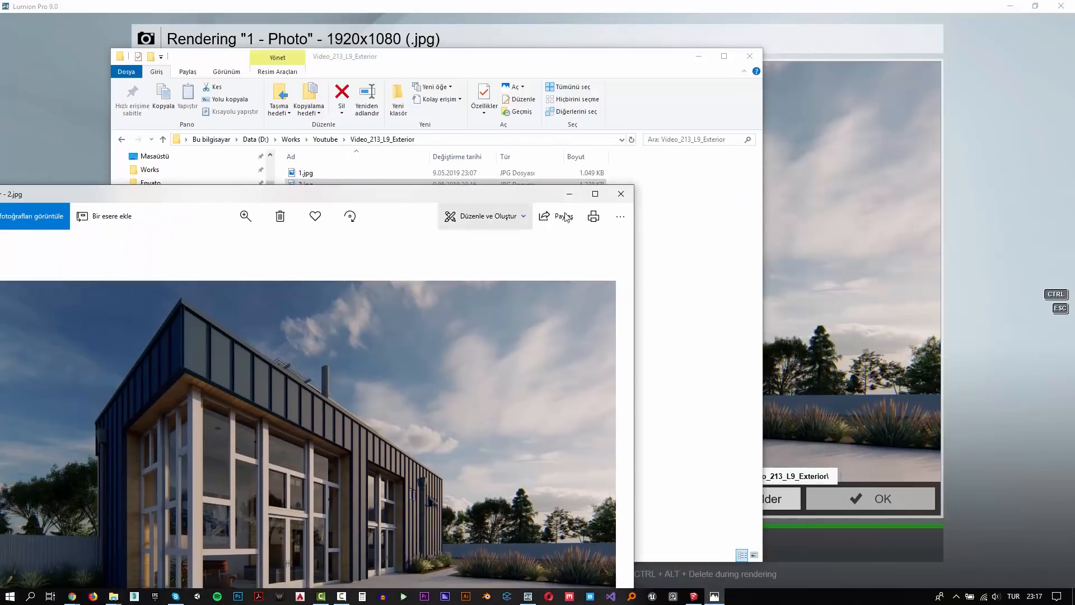
{"action": "left_click", "coordinate": [595, 194]}
{"action": "left_click", "coordinate": [1054, 575]}
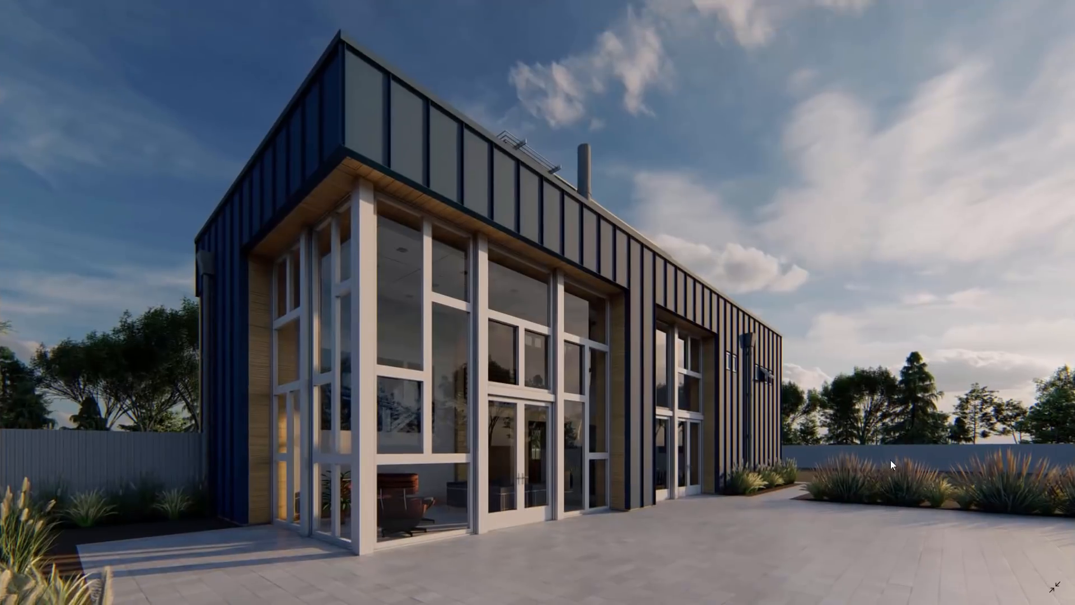